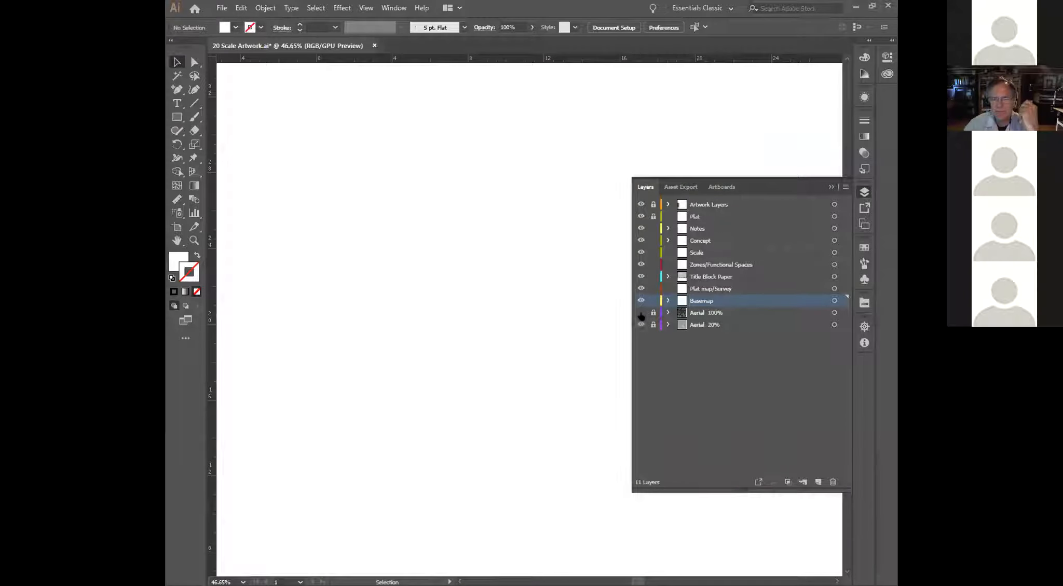
Step: Hide the Aerial 100% layer to leave the faded Aerial 20% image showing, and collapse the layer list
left_click(641, 313)
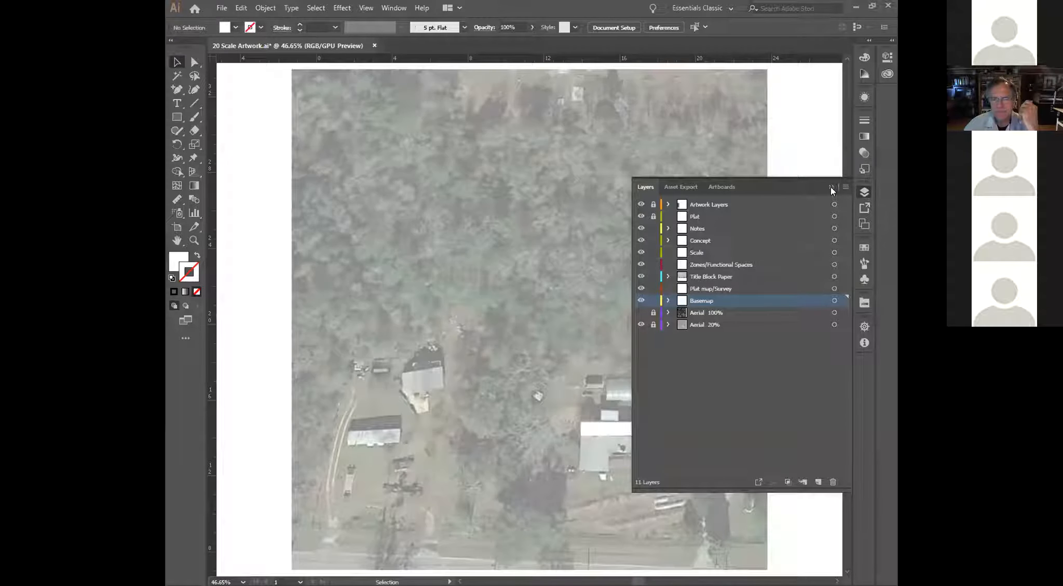
left_click(831, 187)
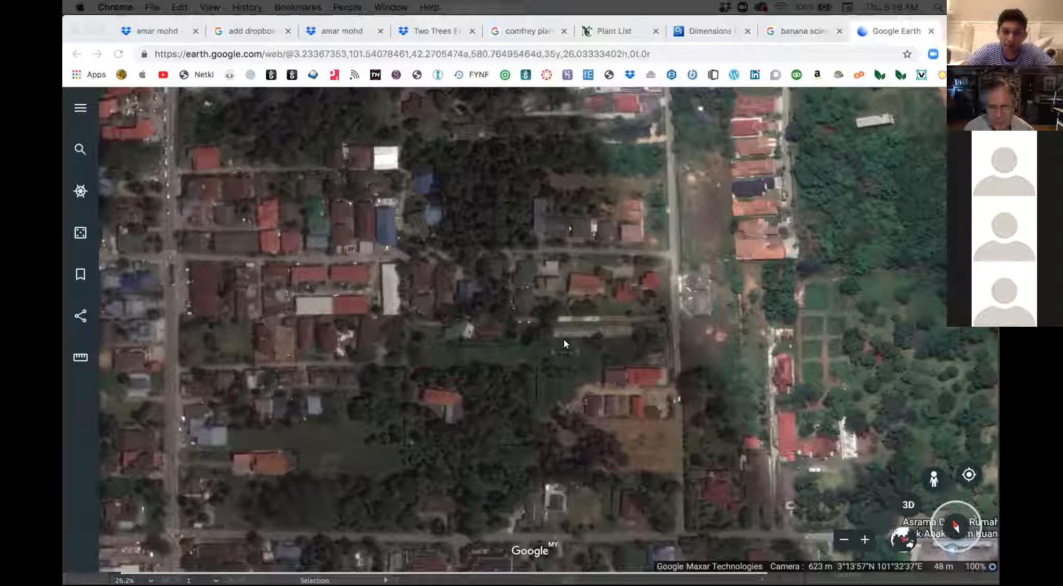
Step: Examine the long, narrow property and the neighbouring lots up close on the Google Earth satellite map
scroll(563, 339, "up", 1)
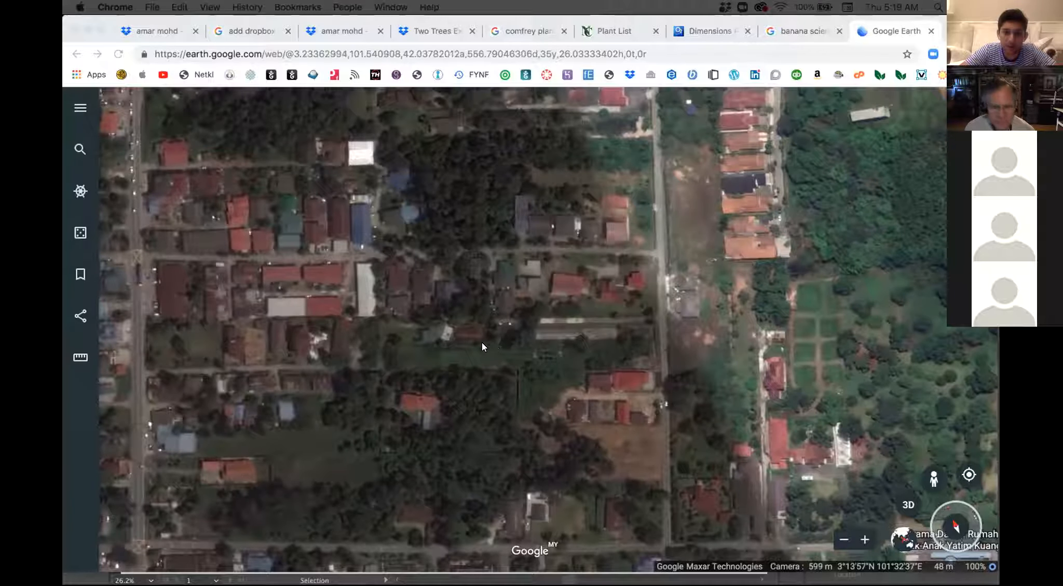
scroll(482, 342, "up", 1)
scroll(467, 342, "up", 1)
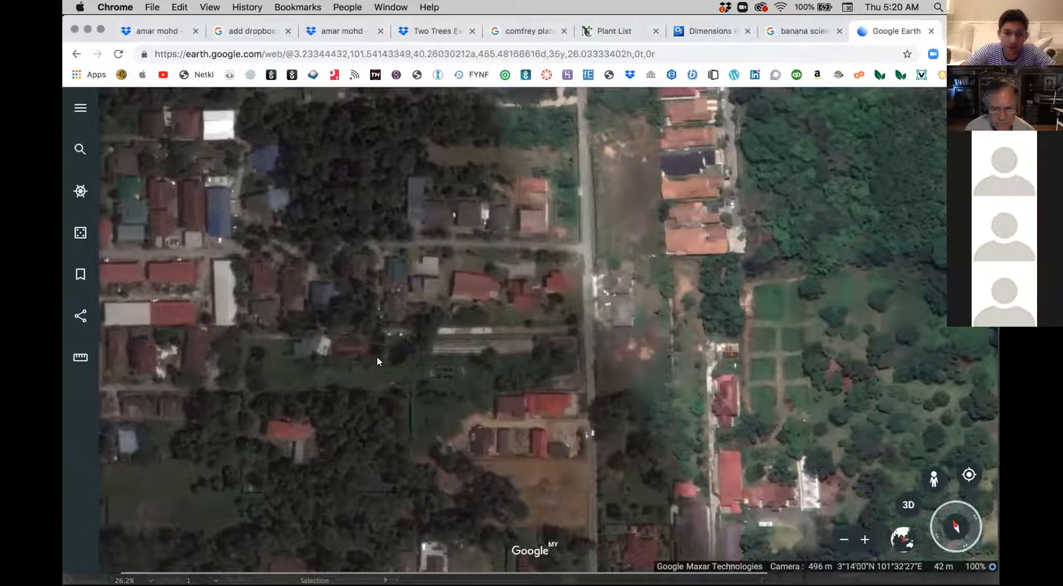
left_click_drag(455, 340, 547, 330)
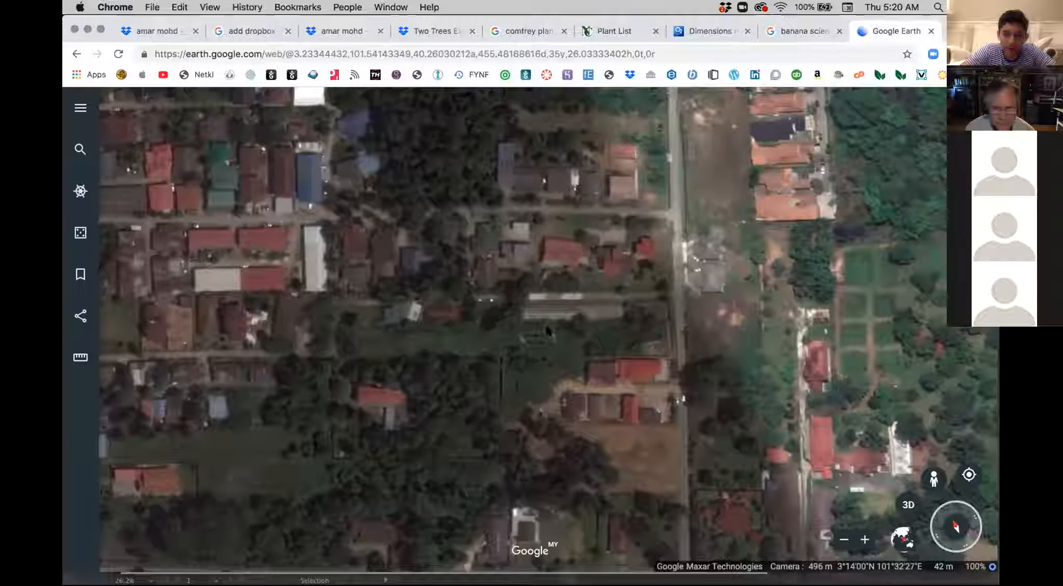
scroll(547, 330, "up", 5)
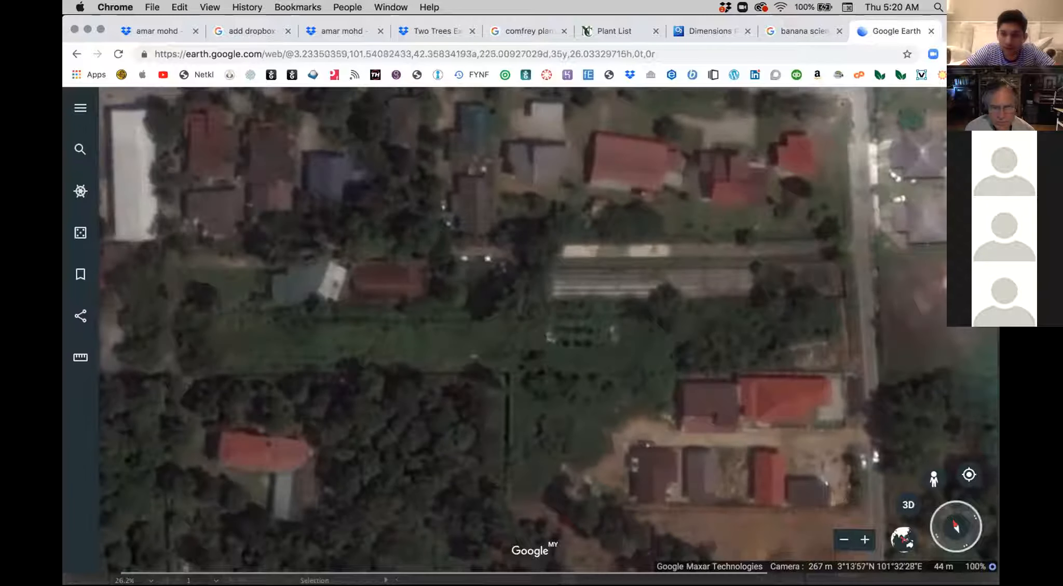
Step: Switch to the Uddesign.ai drawing in Illustrator and show the drone image and the Aerial 100% layer
mouse_move(931, 554)
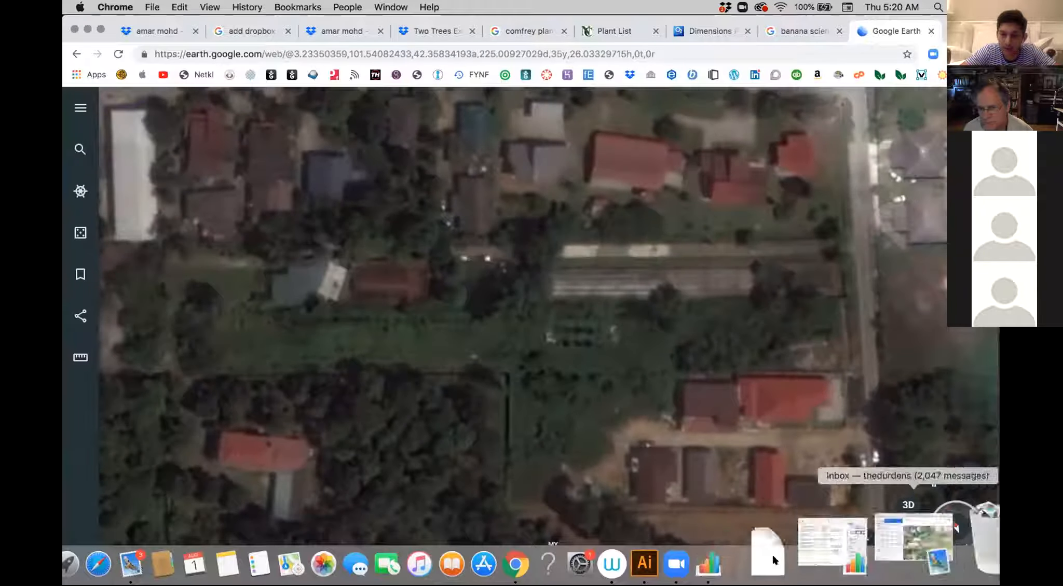
left_click(749, 552)
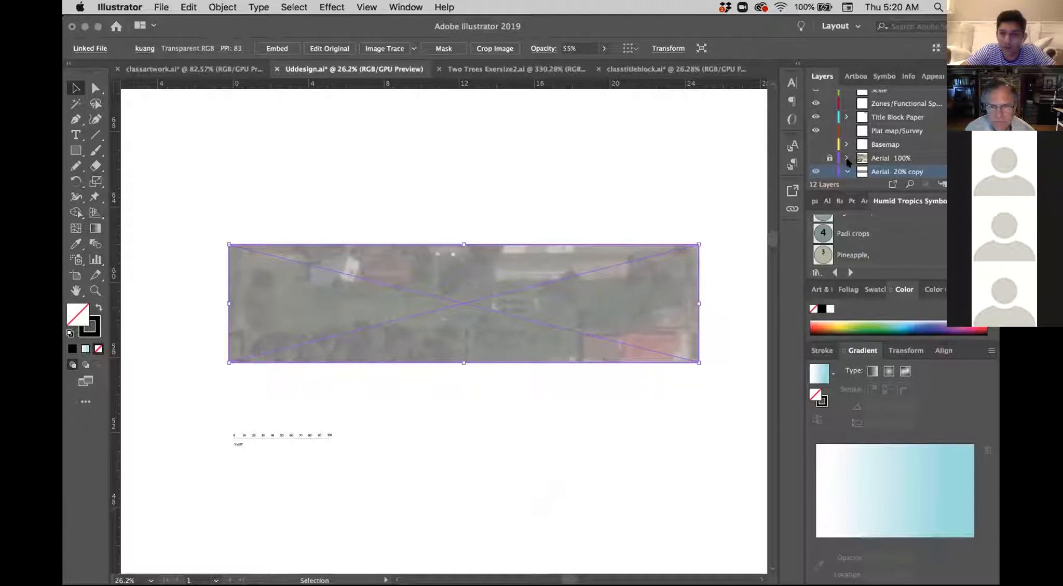
scroll(848, 162, "down", 3)
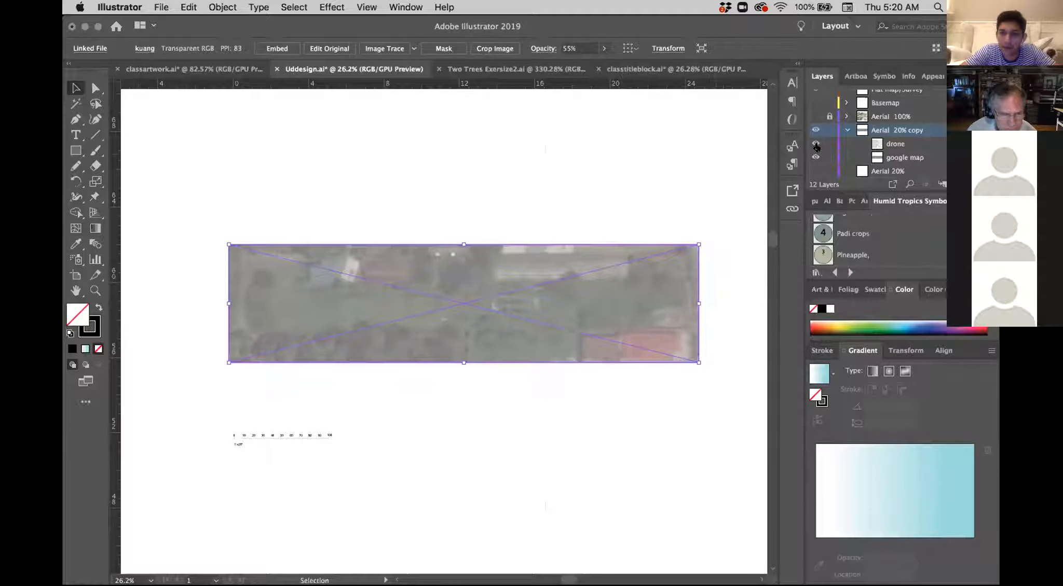
left_click(816, 144)
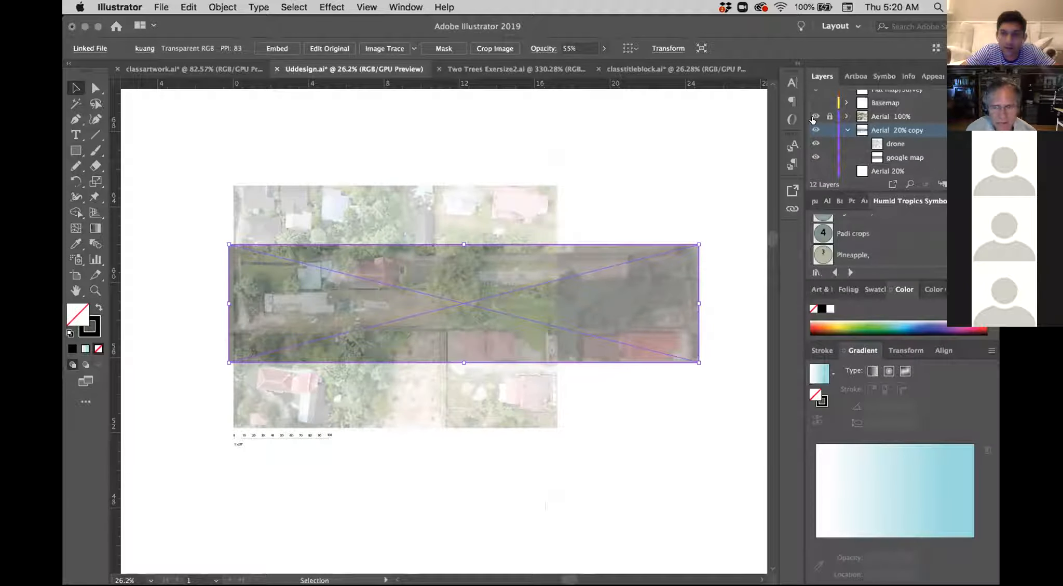
left_click(814, 117)
Step: Examine the property up close on the full-opacity drone aerial, from the open grass to the white-roofed greenhouse
scroll(483, 339, "up", 5)
scroll(487, 329, "up", 4)
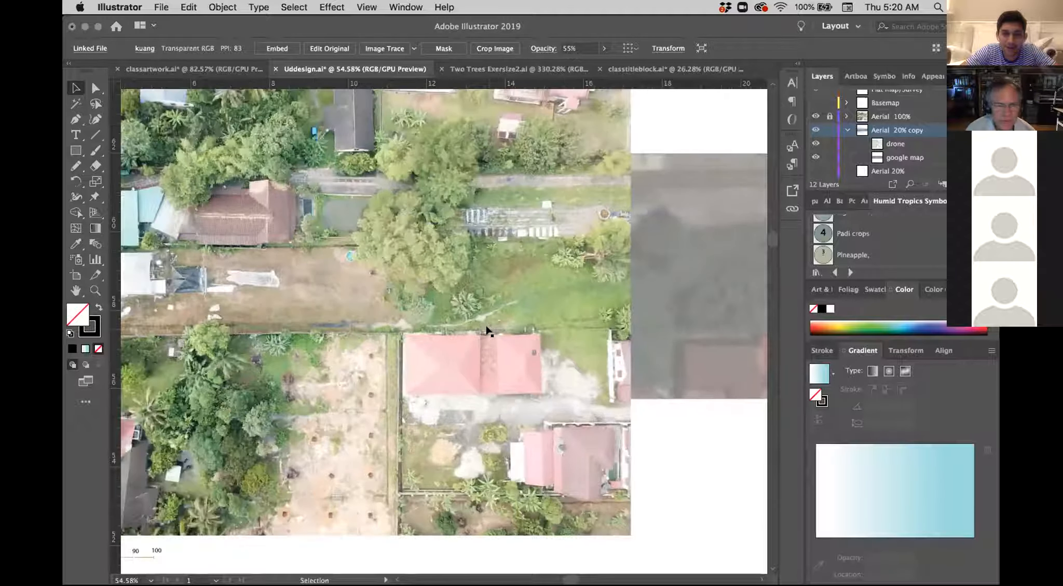
scroll(486, 329, "left", 3)
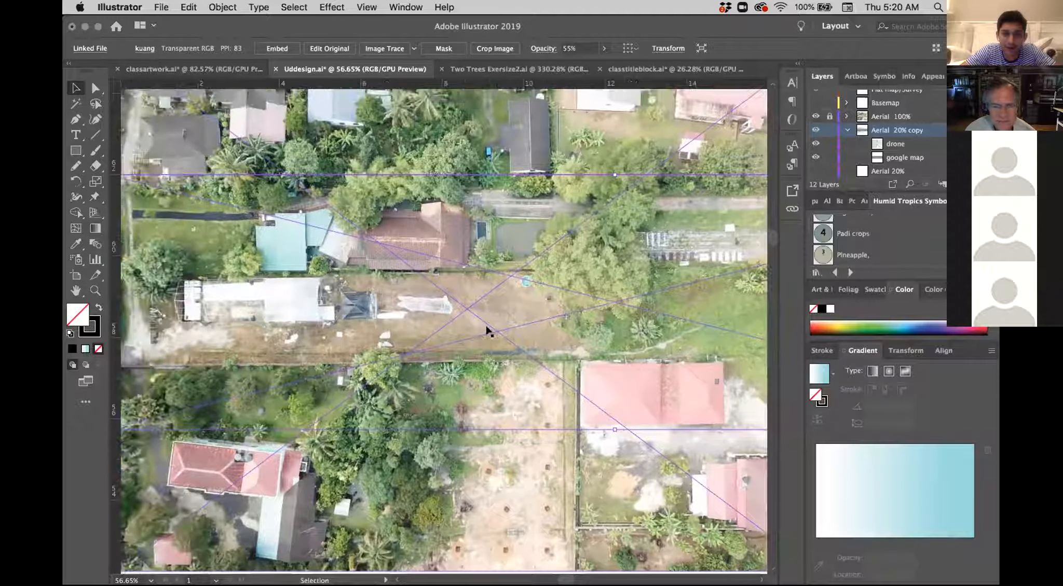
scroll(485, 331, "left", 3)
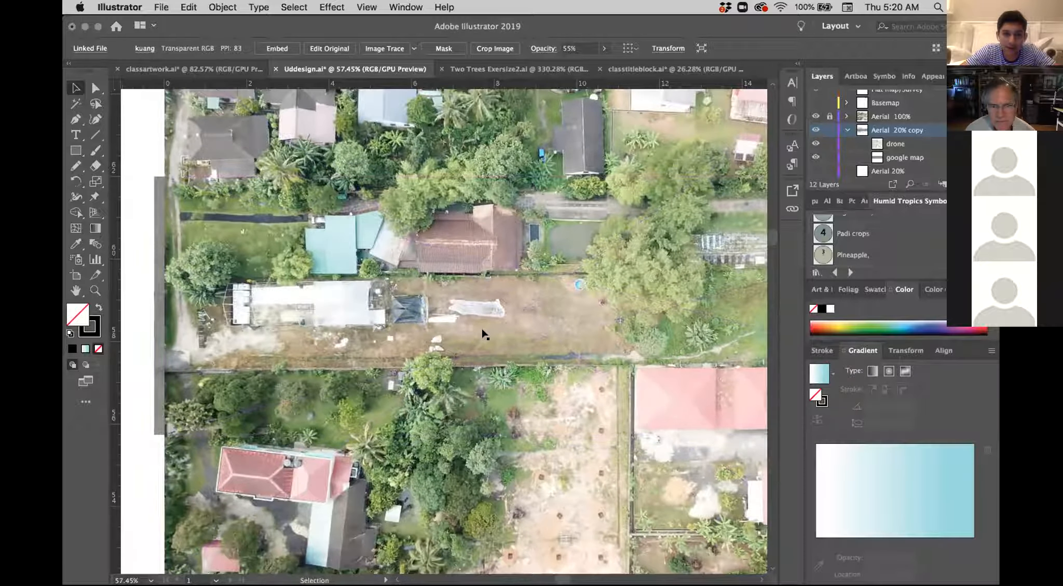
scroll(483, 335, "up", 3)
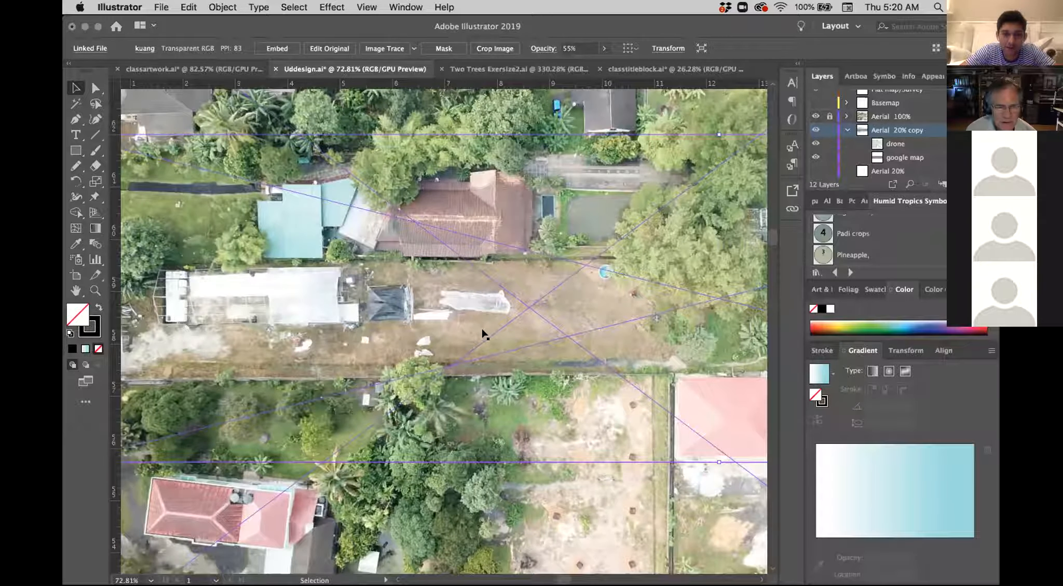
scroll(483, 335, "left", 3)
scroll(487, 330, "up", 2)
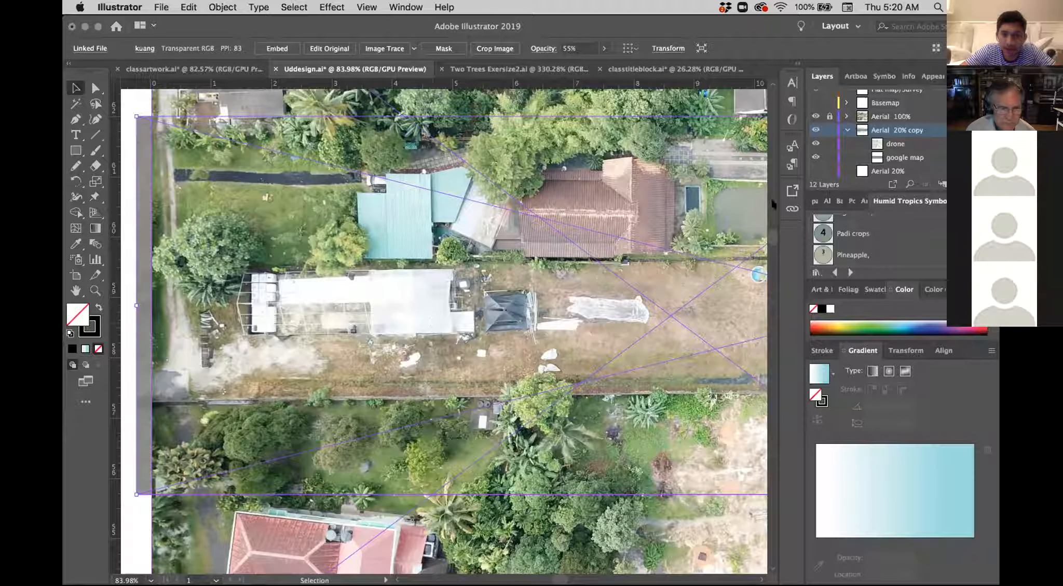
Step: Show the Basemap layer to review the drawn greenhouse, blue water line and BaVu trees over the aerial, and hide it again
left_click(816, 103)
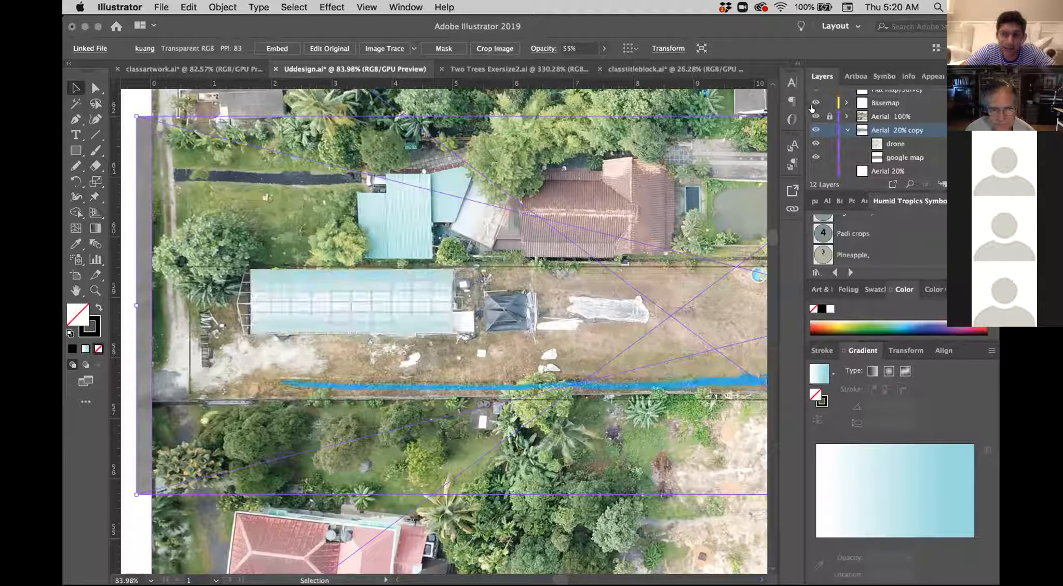
scroll(604, 280, "down", 3)
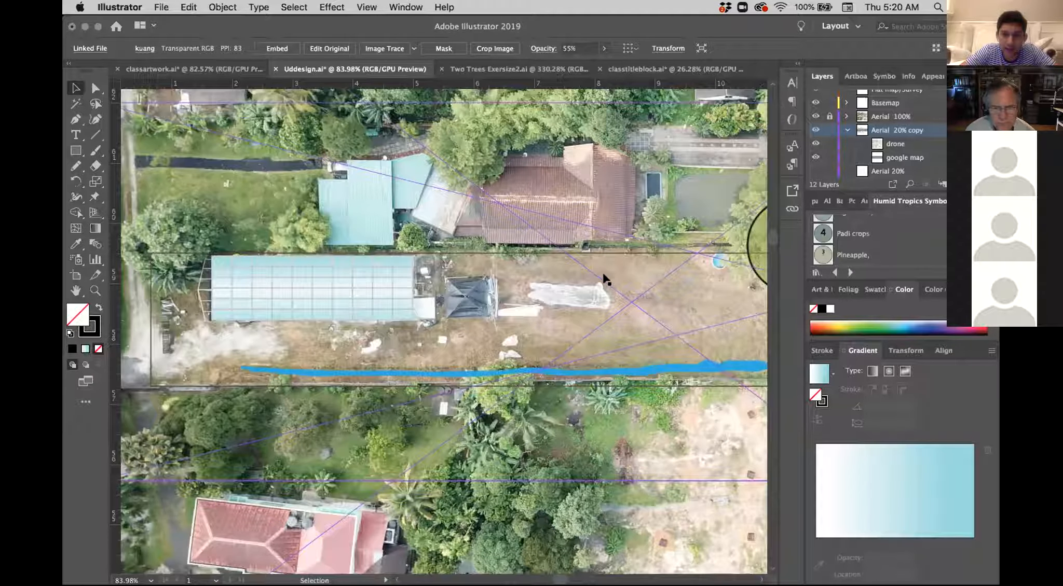
scroll(604, 280, "down", 5)
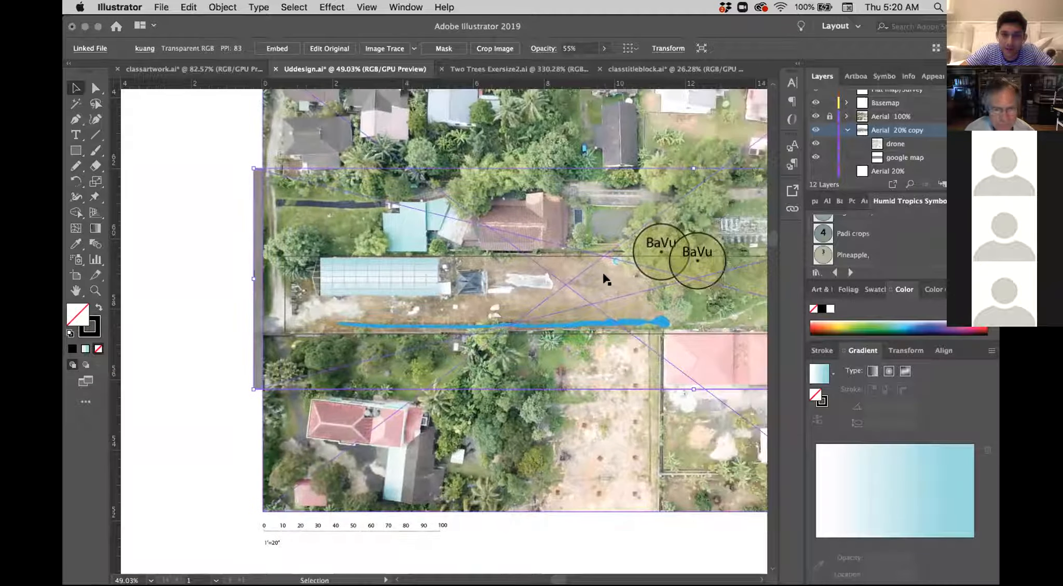
scroll(605, 280, "down", 3)
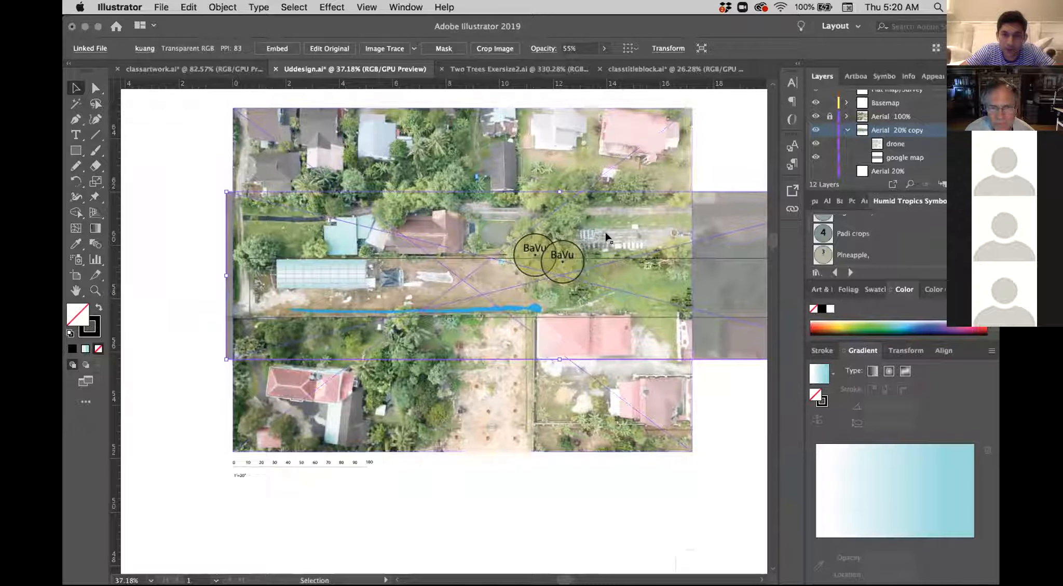
scroll(711, 301, "right", 3)
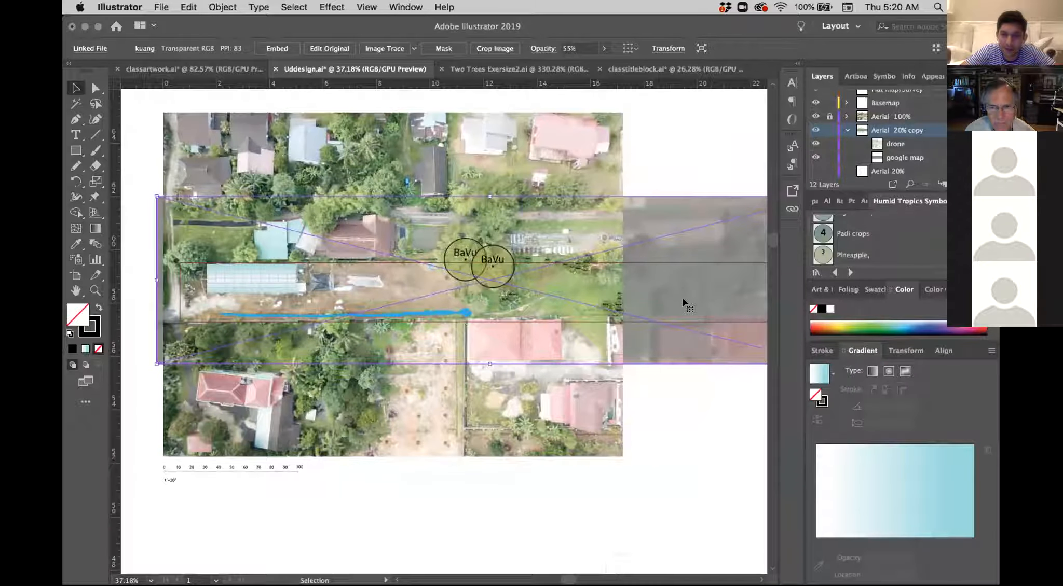
scroll(683, 304, "right", 3)
scroll(684, 305, "left", 6)
scroll(684, 305, "up", 1)
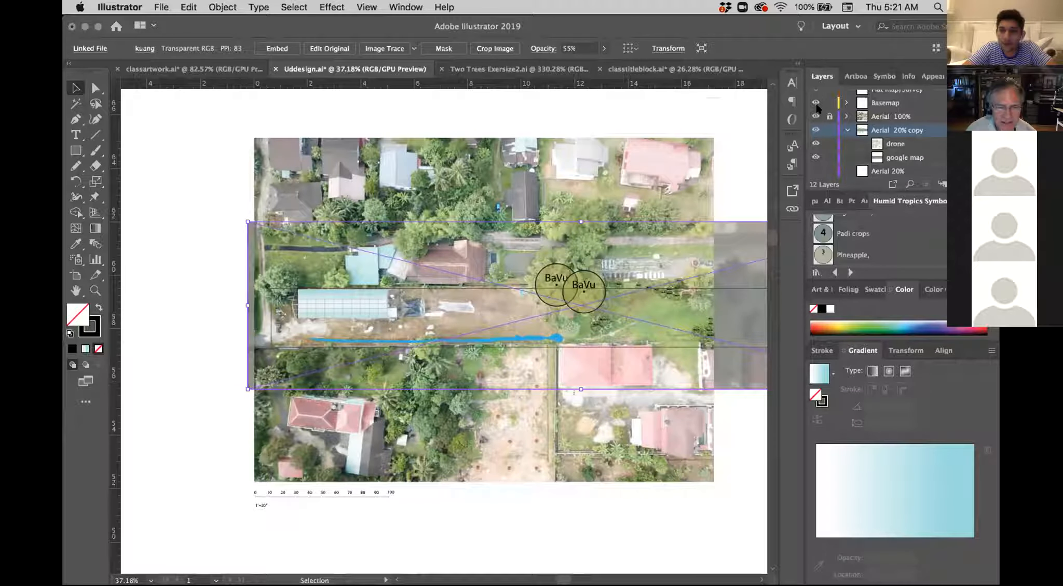
left_click(815, 103)
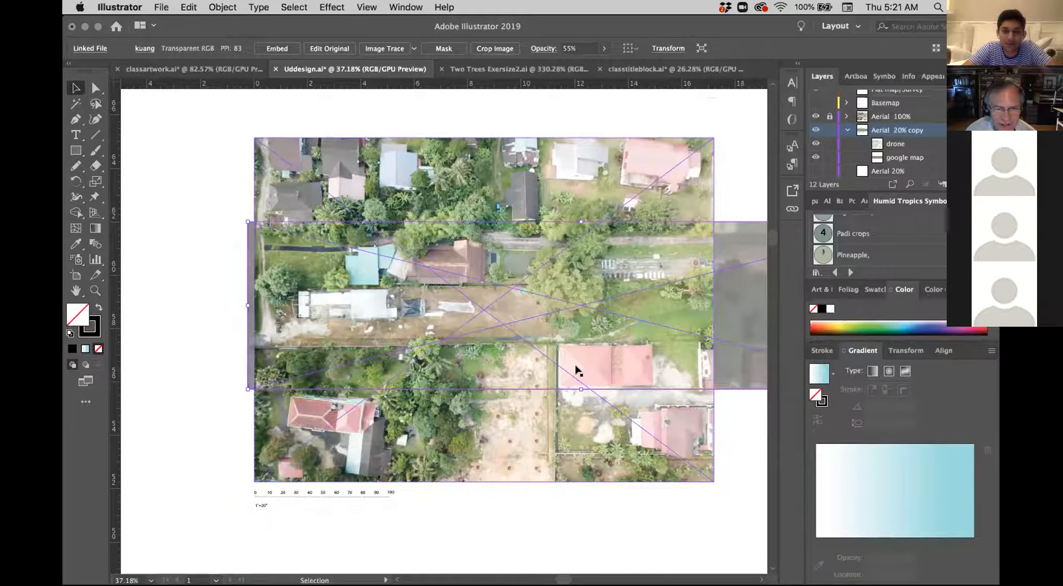
Step: Shift the faded 40% opacity drone image slightly to the right on the Aerial 20% copy layer
scroll(576, 369, "up", 2)
scroll(576, 369, "up", 1)
scroll(576, 369, "left", 3)
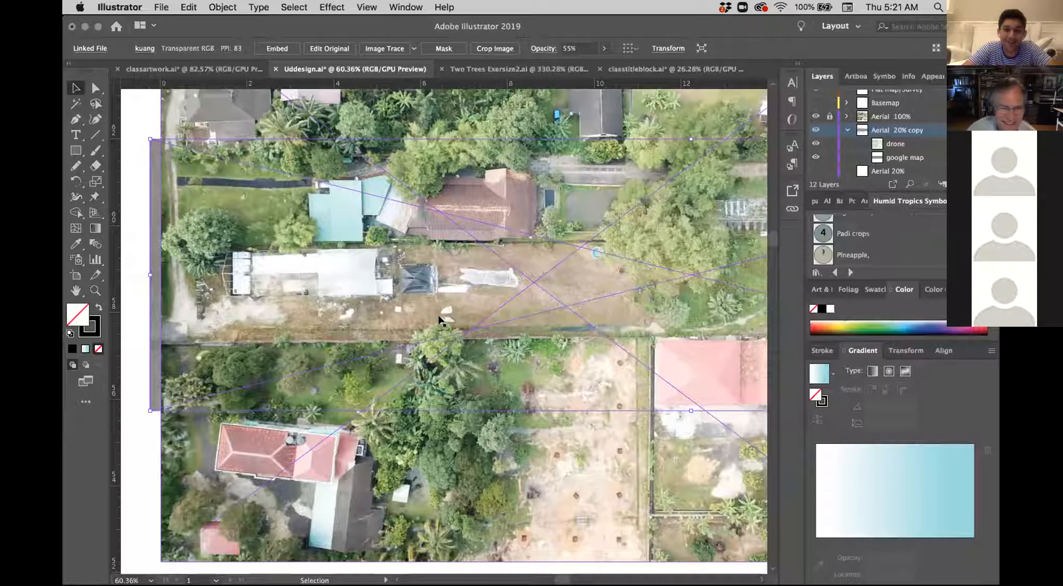
scroll(441, 318, "up", 1)
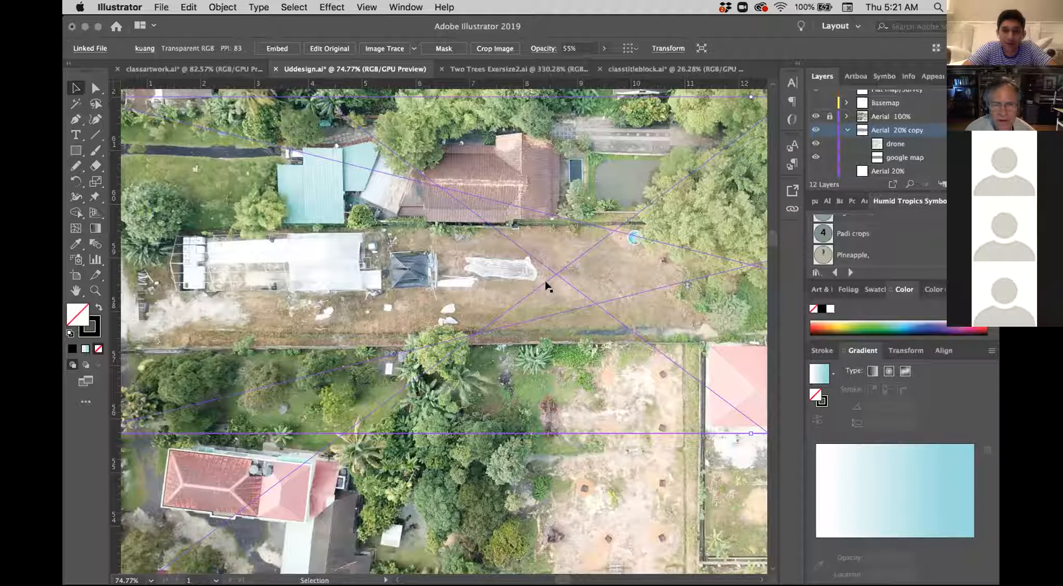
scroll(548, 286, "up", 2)
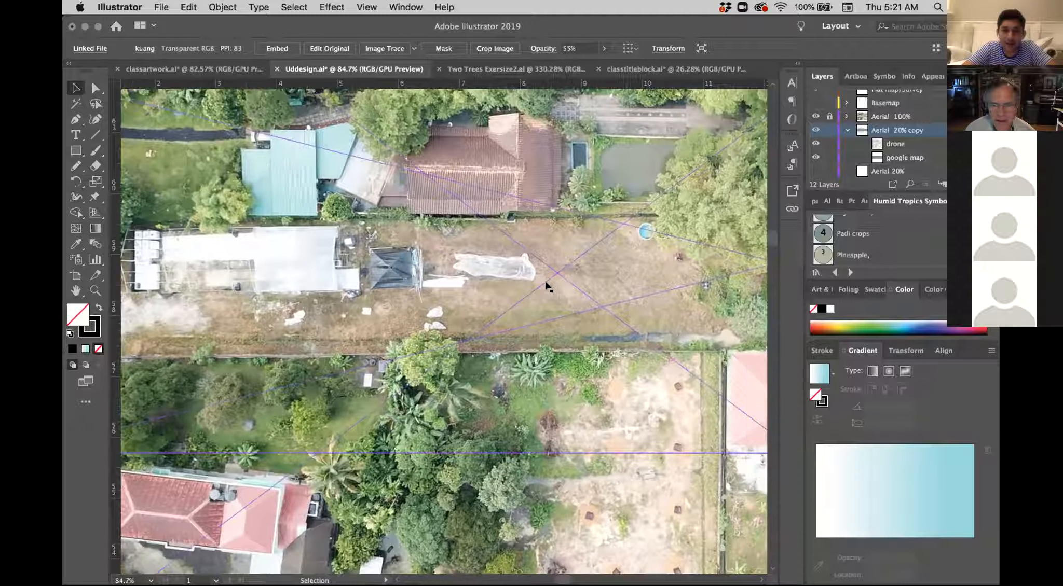
scroll(547, 286, "left", 4)
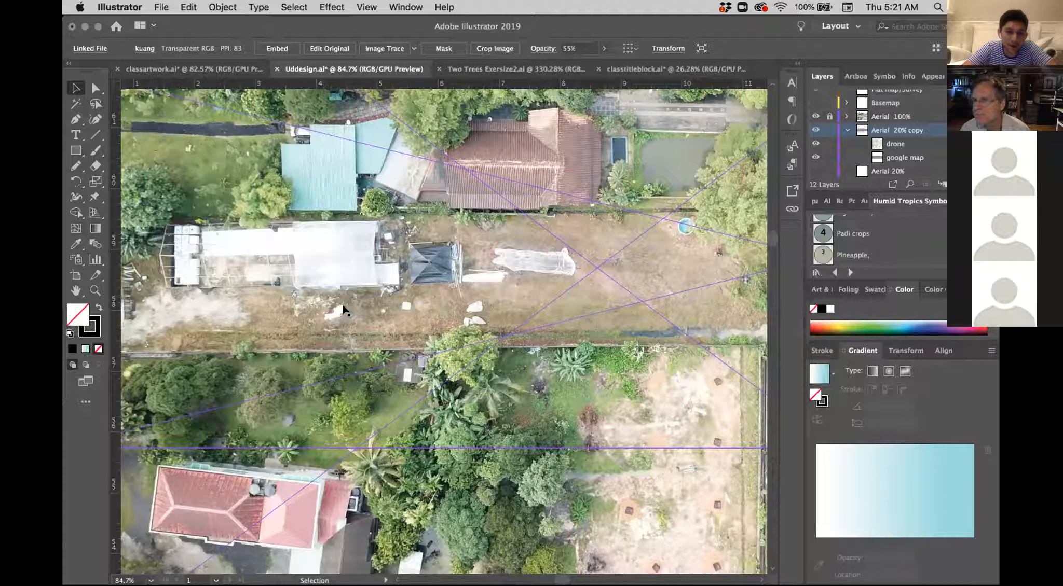
mouse_move(326, 314)
left_mouse_down()
mouse_move(362, 313)
mouse_move(347, 311)
left_mouse_up()
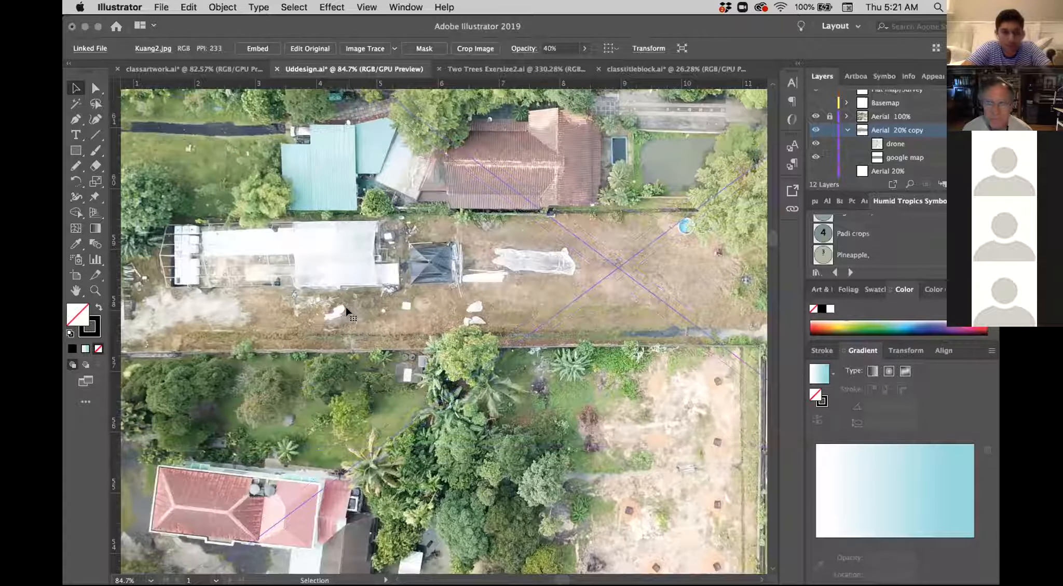
Step: Examine the site on the drone aerial, including the greenhouse, the bare strip, the boundaries and the neighbouring houses
scroll(347, 311, "left", 2)
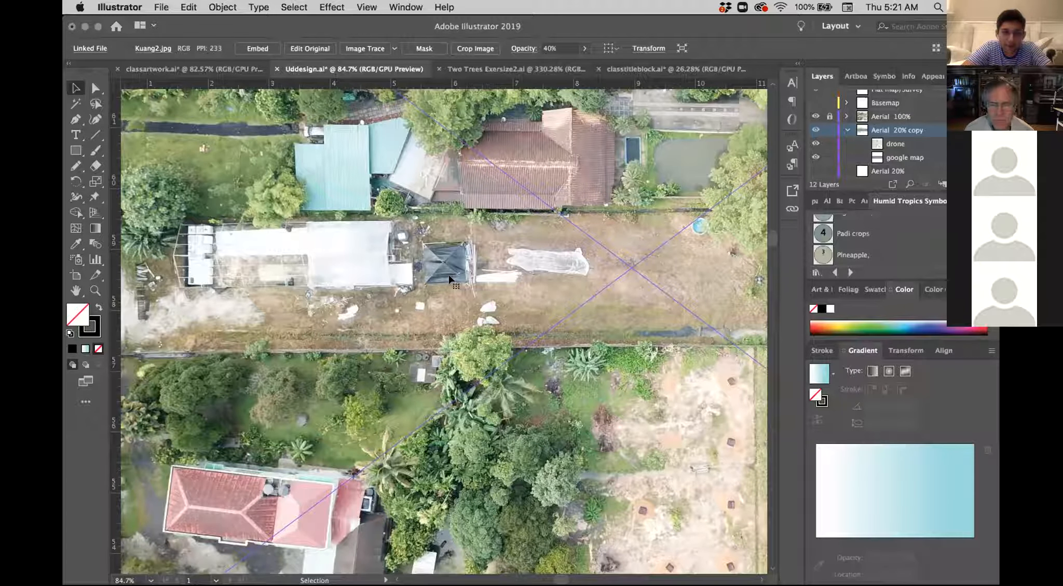
scroll(329, 377, "down", 2)
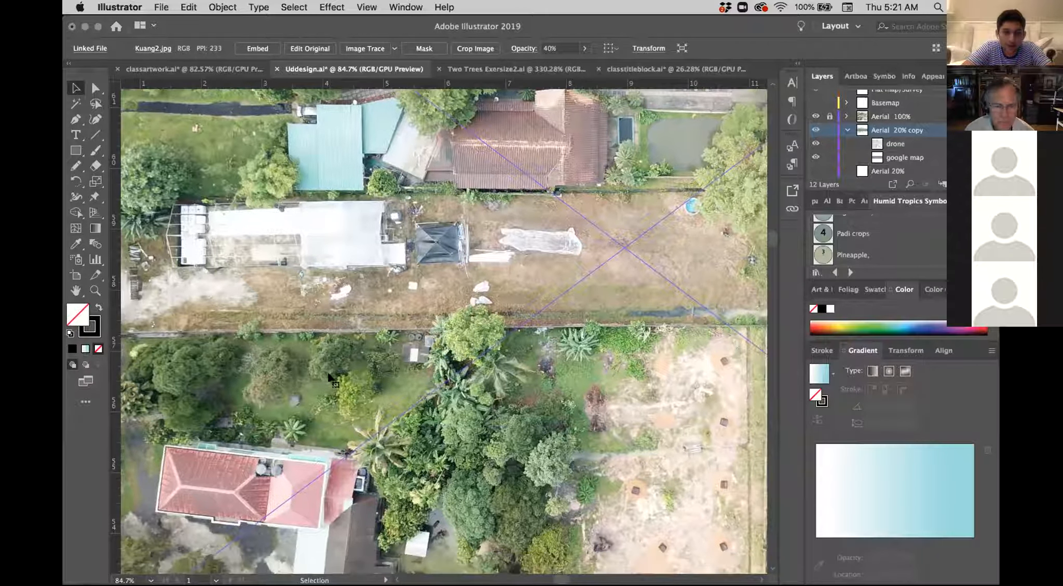
scroll(329, 377, "left", 3)
scroll(329, 377, "up", 1)
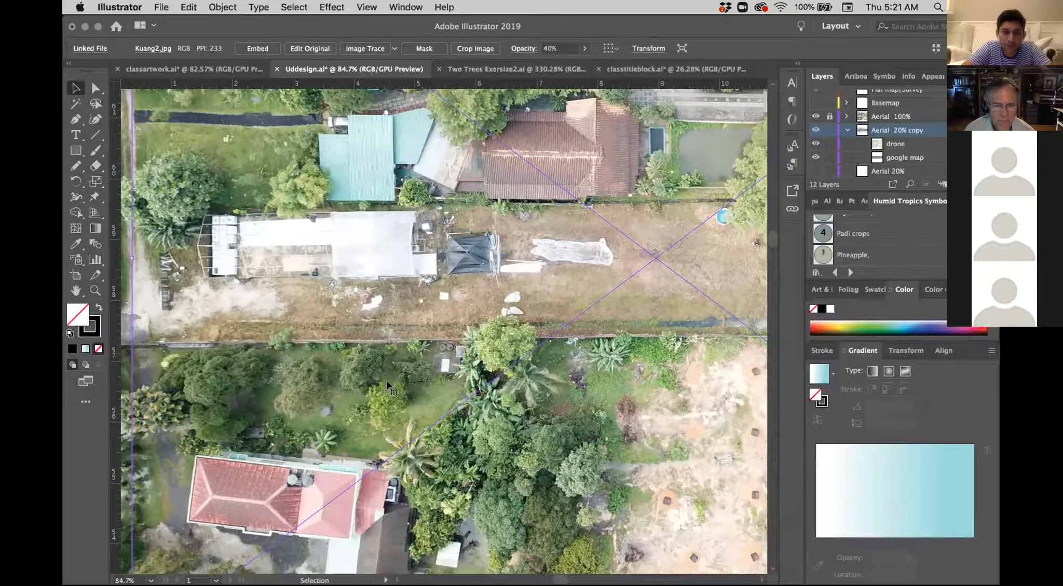
scroll(387, 384, "down", 4)
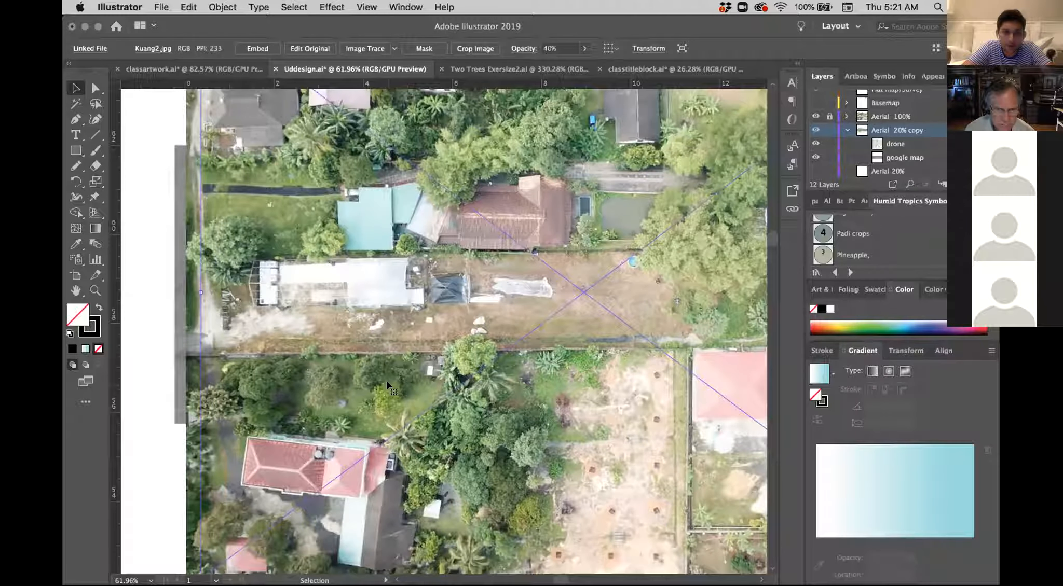
scroll(387, 384, "right", 5)
scroll(387, 384, "up", 2)
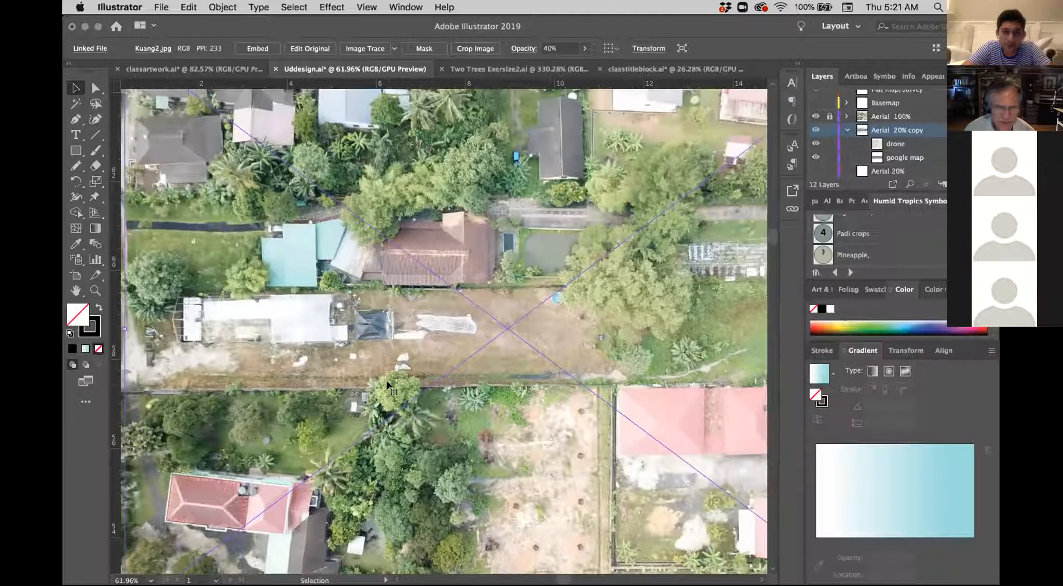
scroll(387, 384, "down", 2)
scroll(387, 384, "left", 4)
scroll(387, 384, "up", 1)
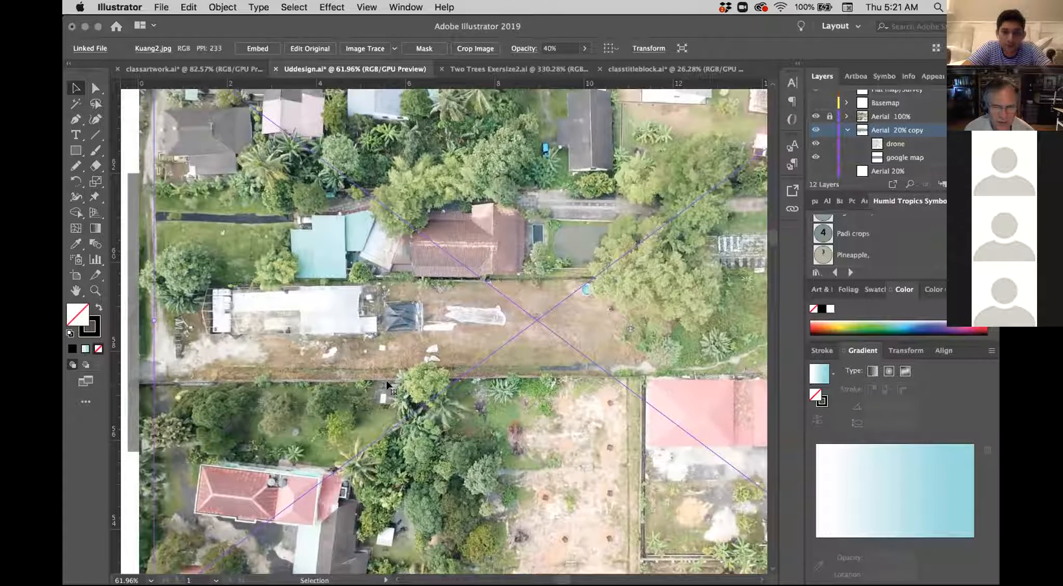
scroll(387, 385, "down", 3)
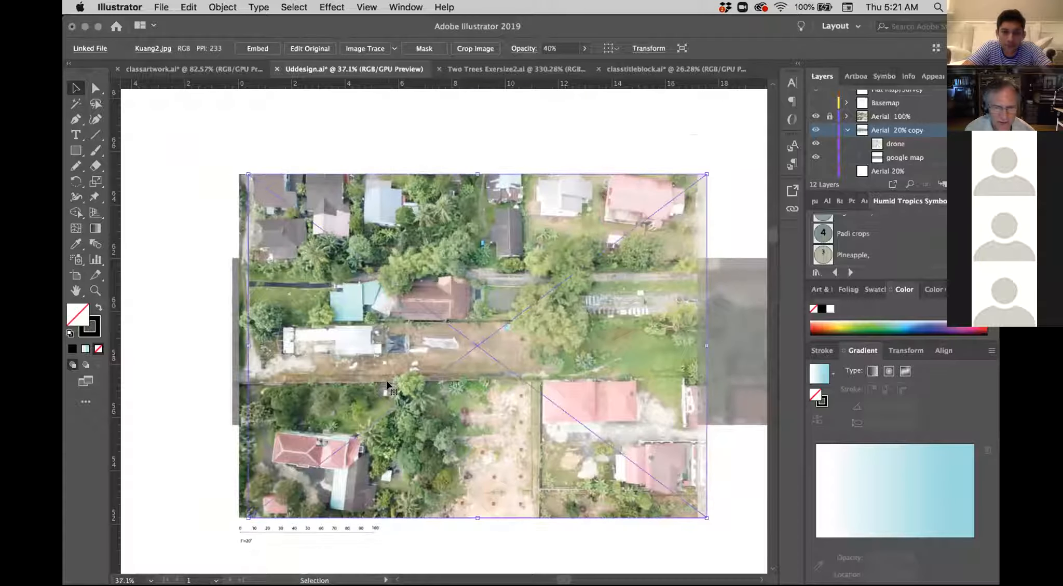
scroll(387, 384, "up", 2)
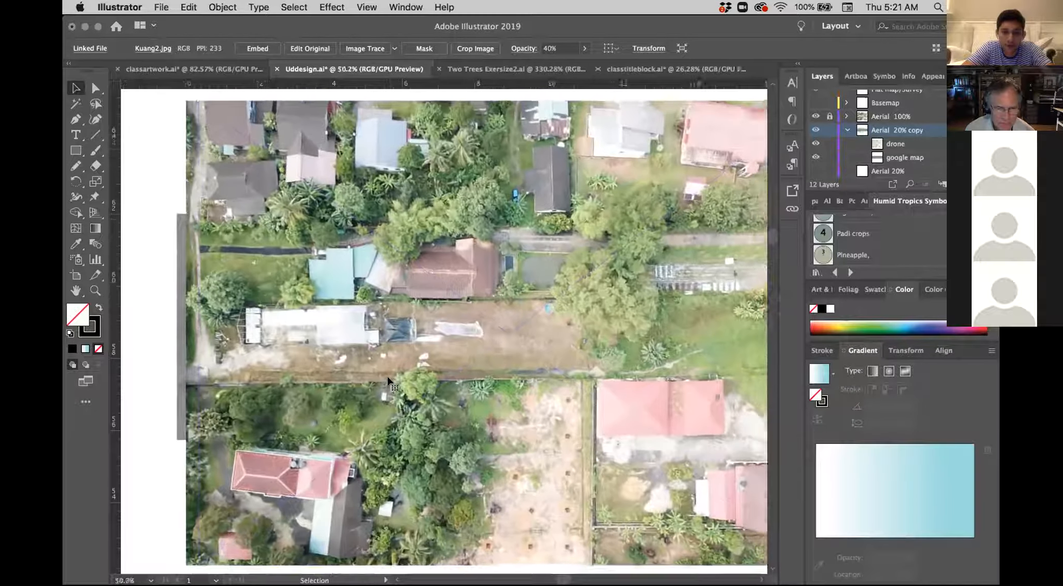
Step: Deselect the drone image and bring the whole aerial with its scale bar into view
scroll(387, 384, "up", 1)
left_click(424, 432)
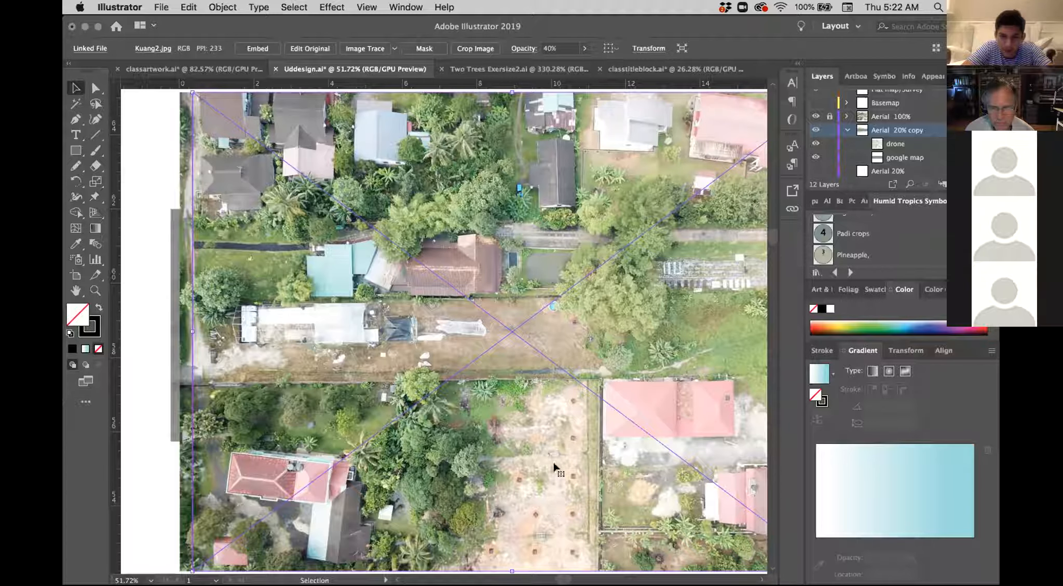
scroll(590, 423, "down", 1)
scroll(590, 423, "down", 2)
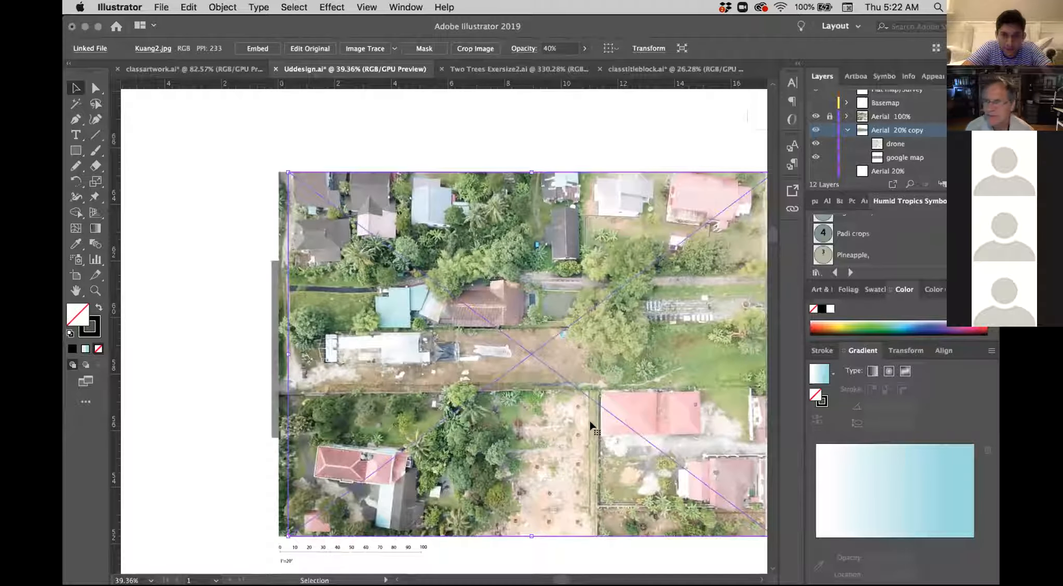
left_click(241, 410)
scroll(359, 401, "right", 5)
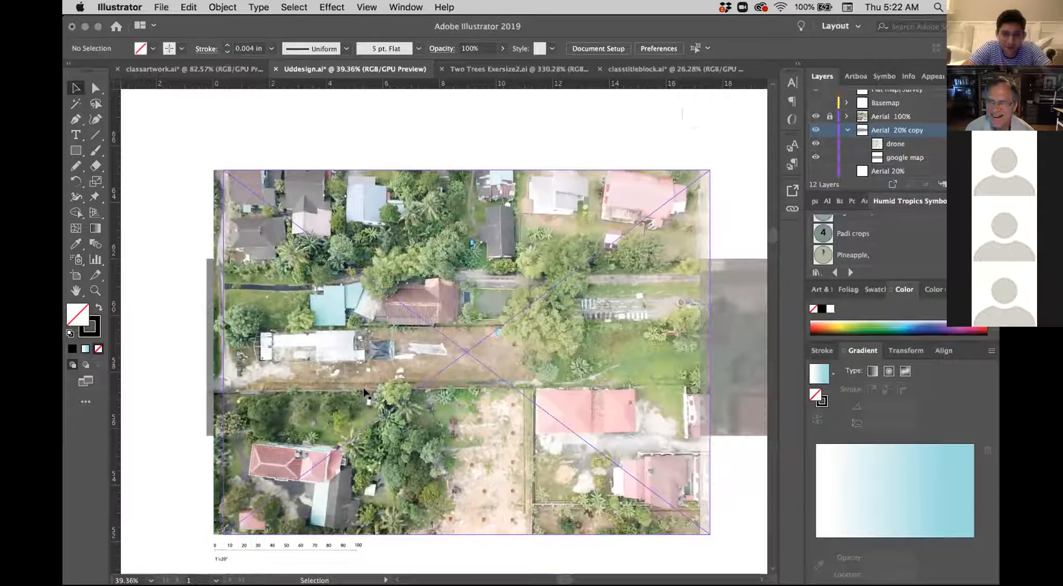
Step: Examine the drone aerial, including the water-filled ditch along the lot's boundary and the bare ground between the neighbouring houses
scroll(365, 393, "up", 2)
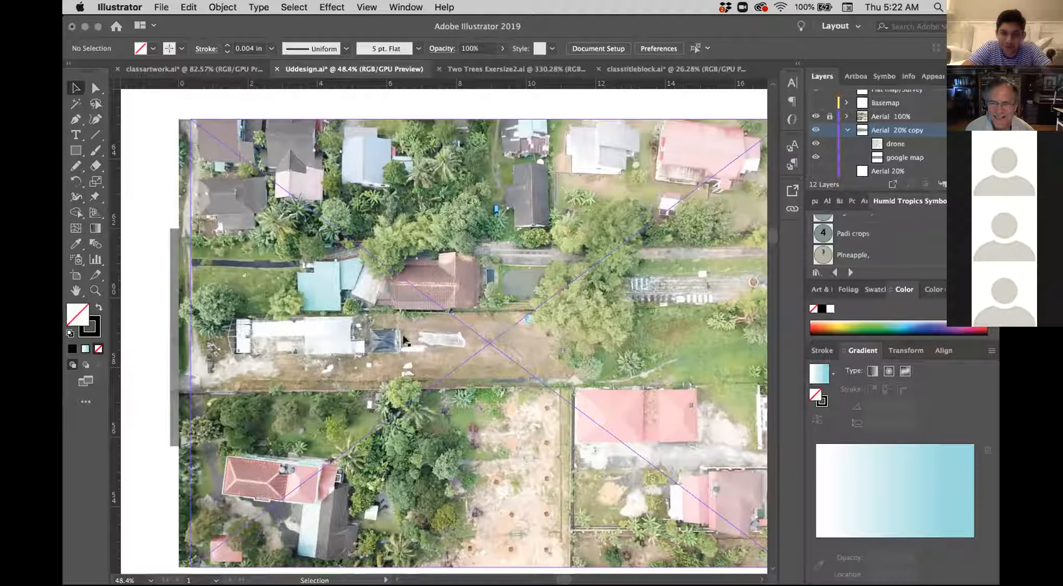
scroll(452, 329, "down", 1)
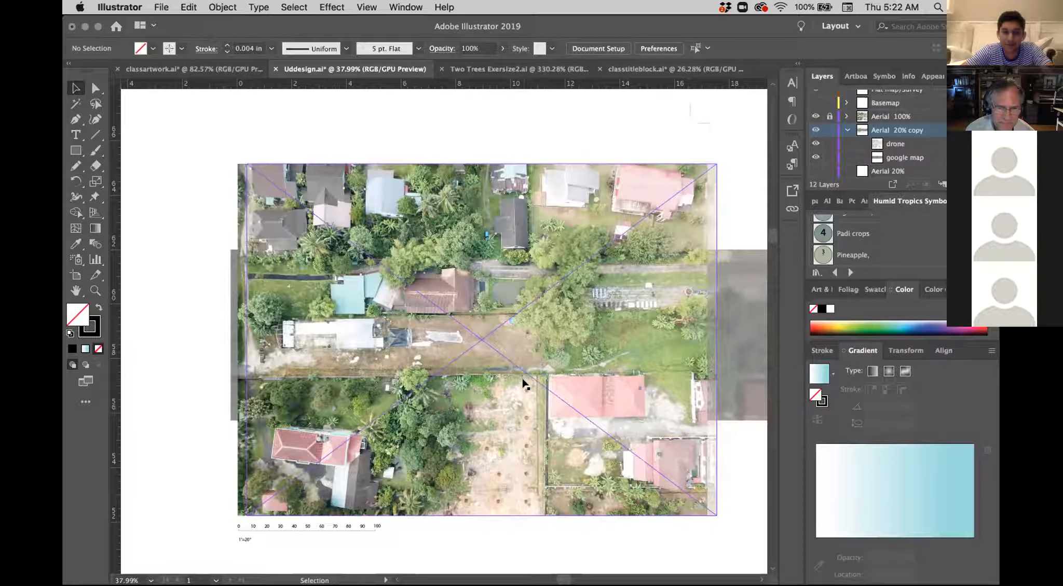
scroll(525, 384, "up", 8)
scroll(525, 384, "up", 7)
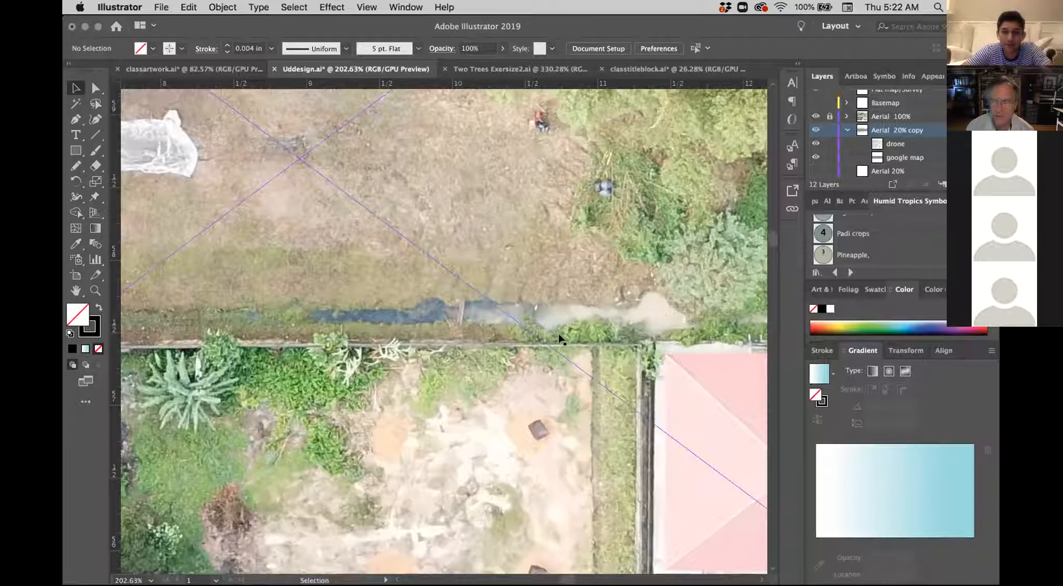
scroll(561, 340, "down", 10)
scroll(560, 340, "down", 3)
scroll(561, 340, "up", 1)
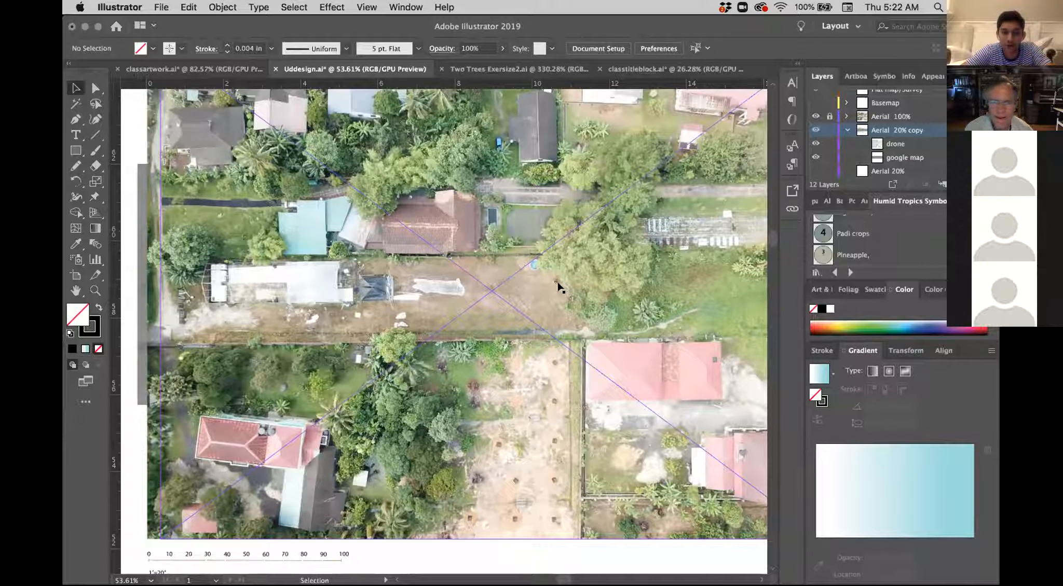
scroll(558, 285, "down", 3)
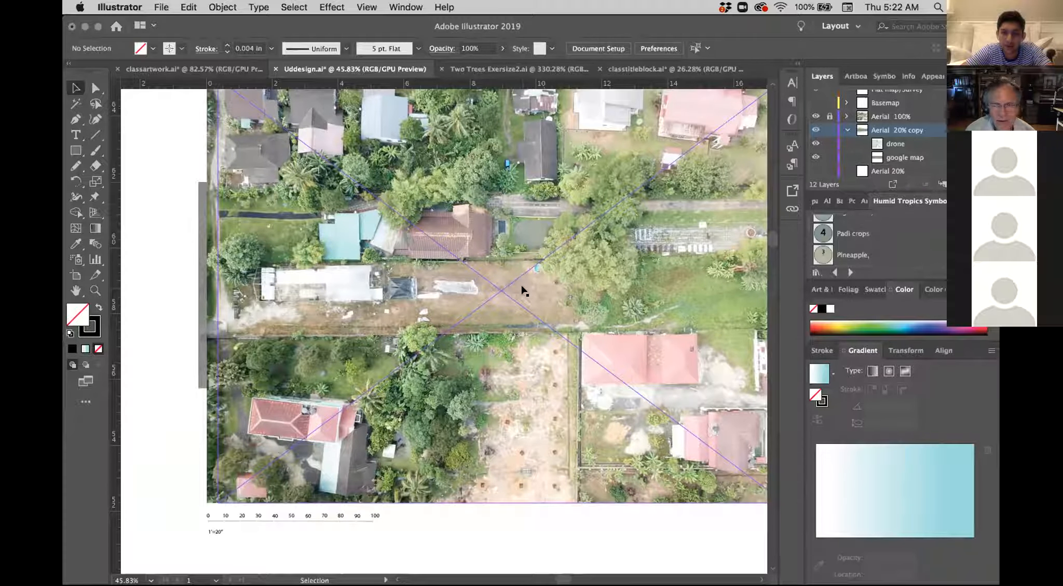
scroll(523, 290, "down", 3)
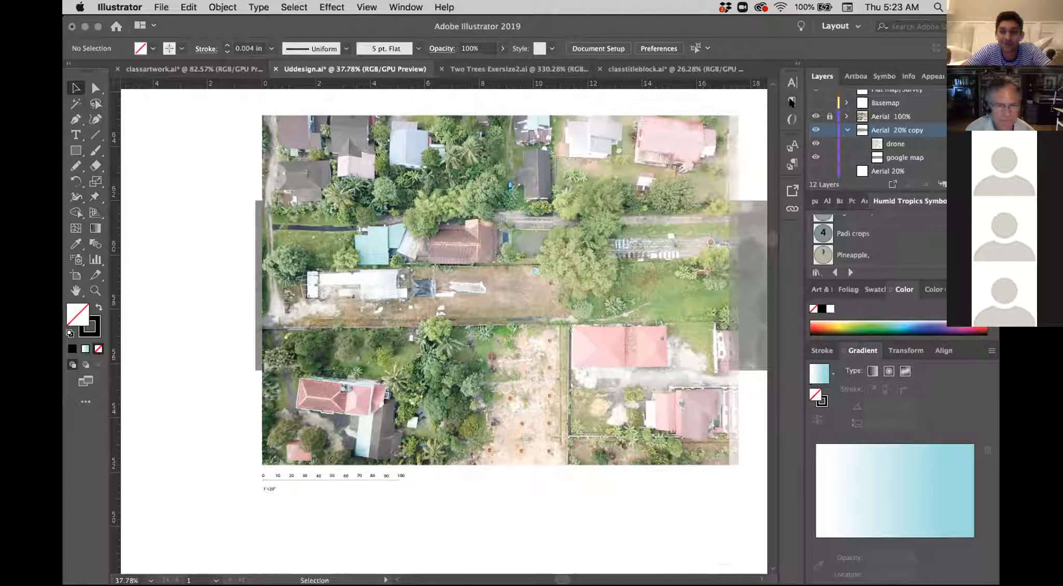
Step: Show the Basemap layer to review the drawn greenhouse, blue water line, BaVu trees and boundary lines over the aerial
left_click(815, 103)
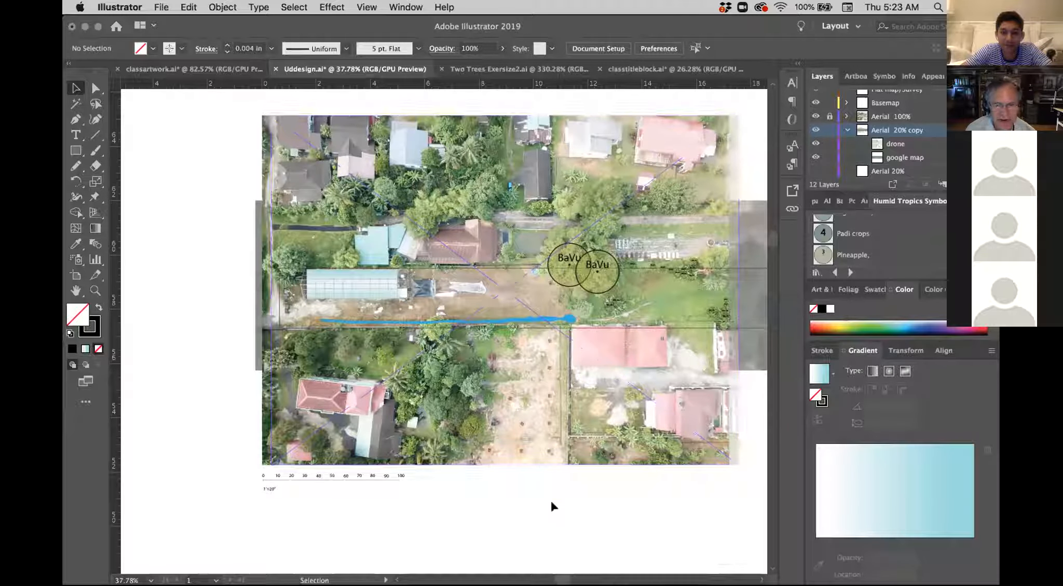
scroll(553, 506, "up", 2)
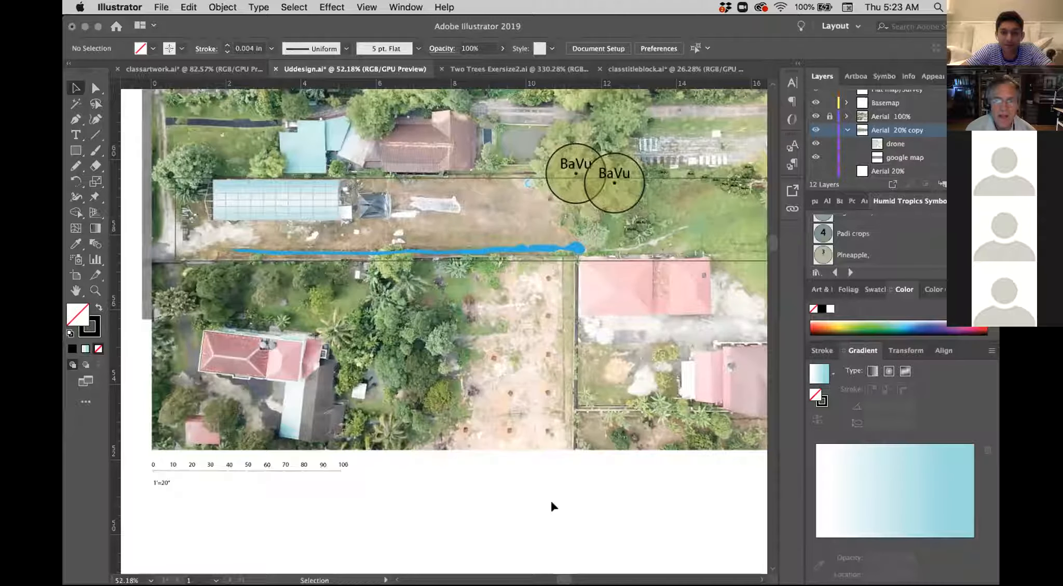
scroll(545, 495, "up", 3)
scroll(545, 496, "left", 2)
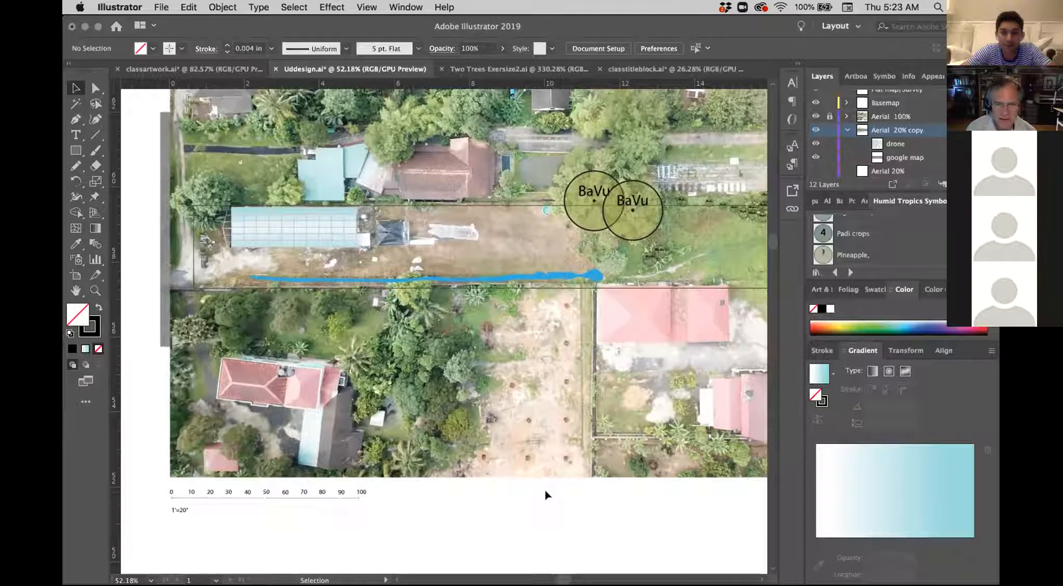
scroll(545, 496, "right", 2)
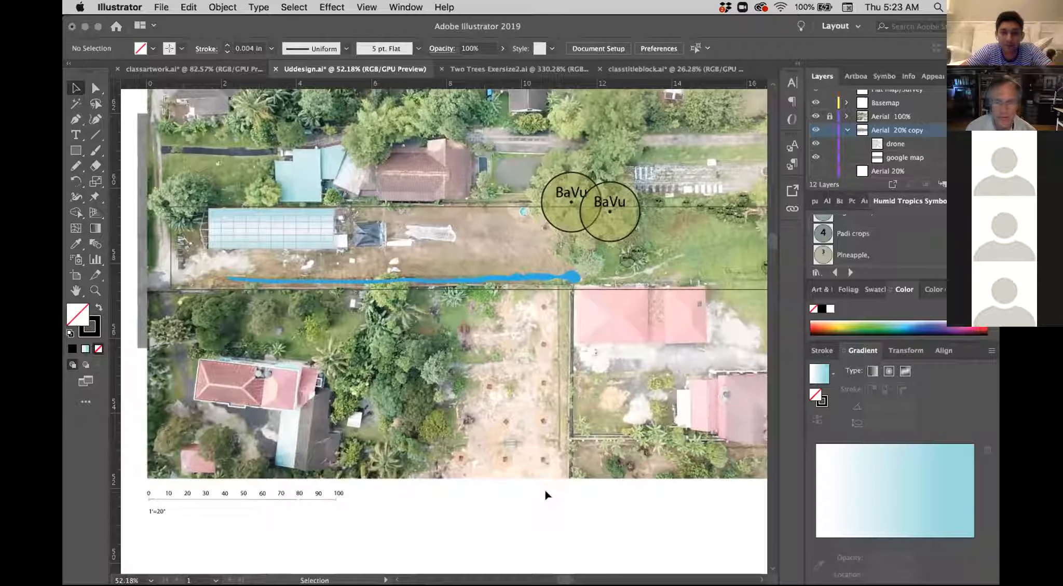
scroll(545, 496, "down", 2)
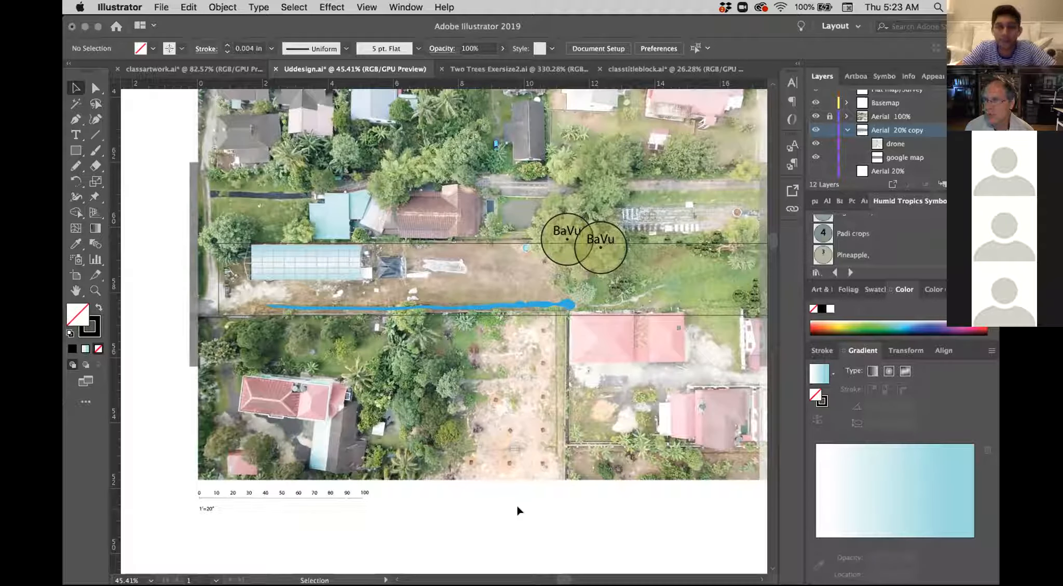
scroll(492, 400, "up", 3)
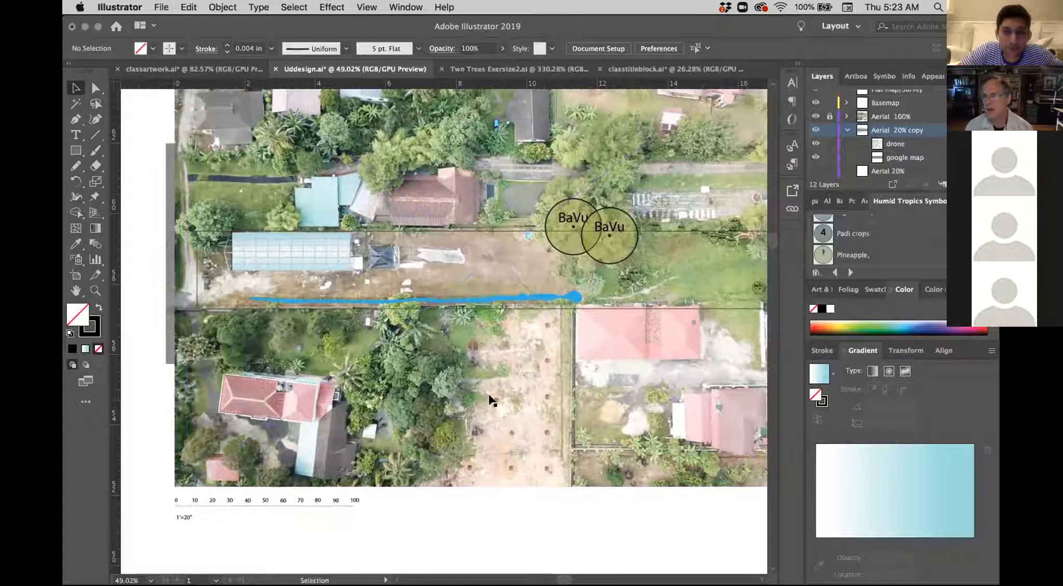
scroll(492, 399, "up", 3)
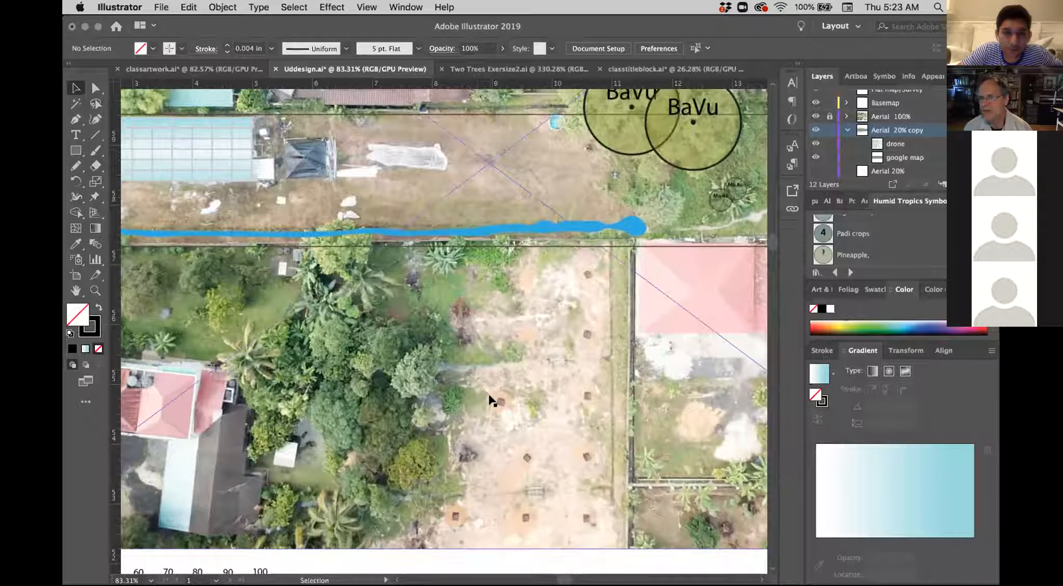
Step: Examine the drawn greenhouse and blue water line up close, along with the neighbouring red-roofed house, its garden and trees
scroll(398, 379, "left", 2)
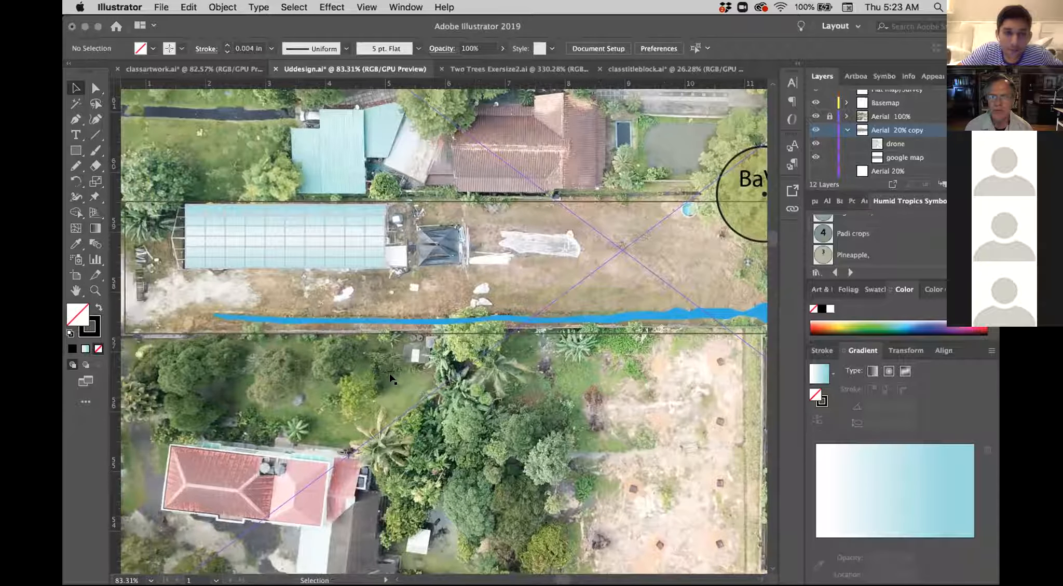
scroll(392, 378, "left", 3)
scroll(392, 379, "left", 4)
scroll(392, 379, "down", 2)
scroll(392, 379, "right", 2)
scroll(392, 379, "down", 1)
scroll(392, 379, "right", 1)
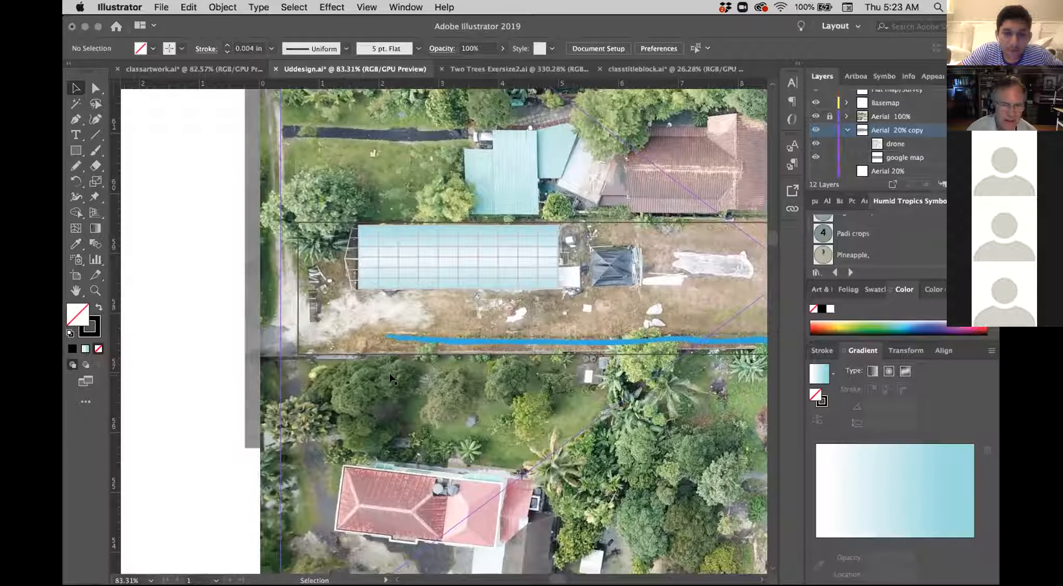
scroll(391, 379, "down", 2)
scroll(391, 379, "right", 1)
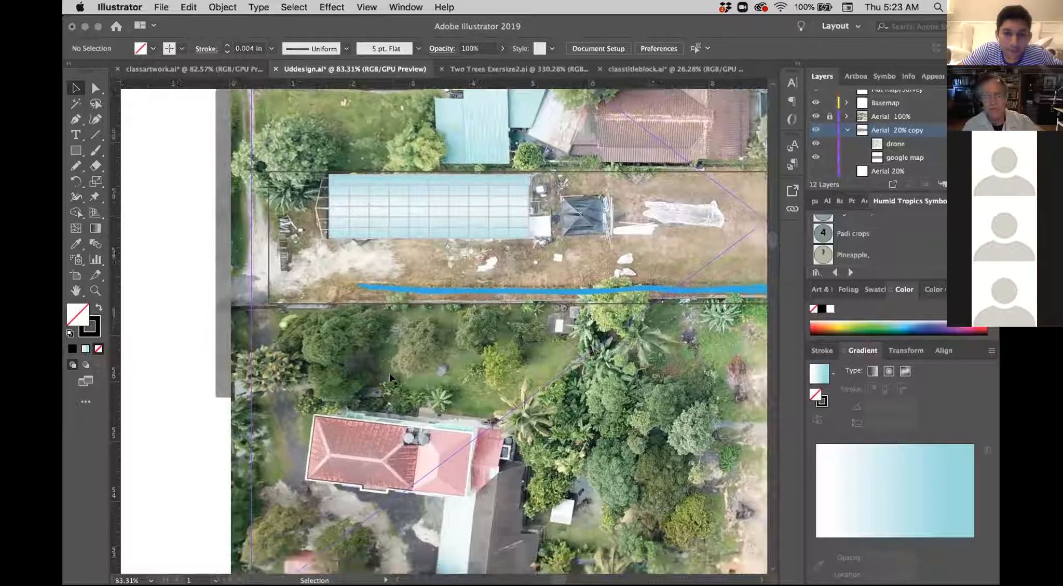
scroll(391, 379, "down", 2)
scroll(390, 379, "right", 1)
scroll(391, 378, "down", 2)
scroll(390, 378, "right", 2)
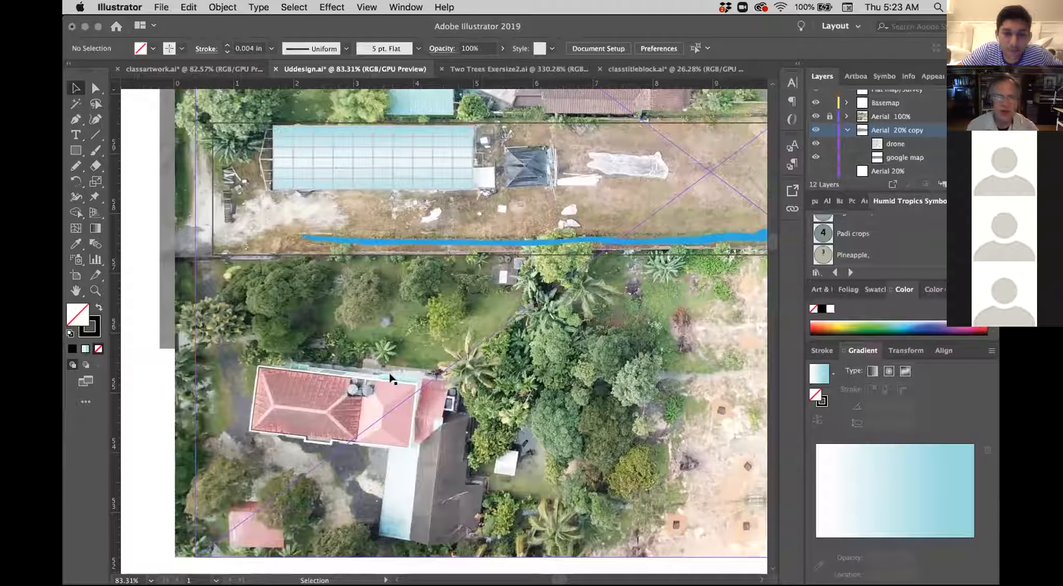
scroll(391, 379, "down", 5)
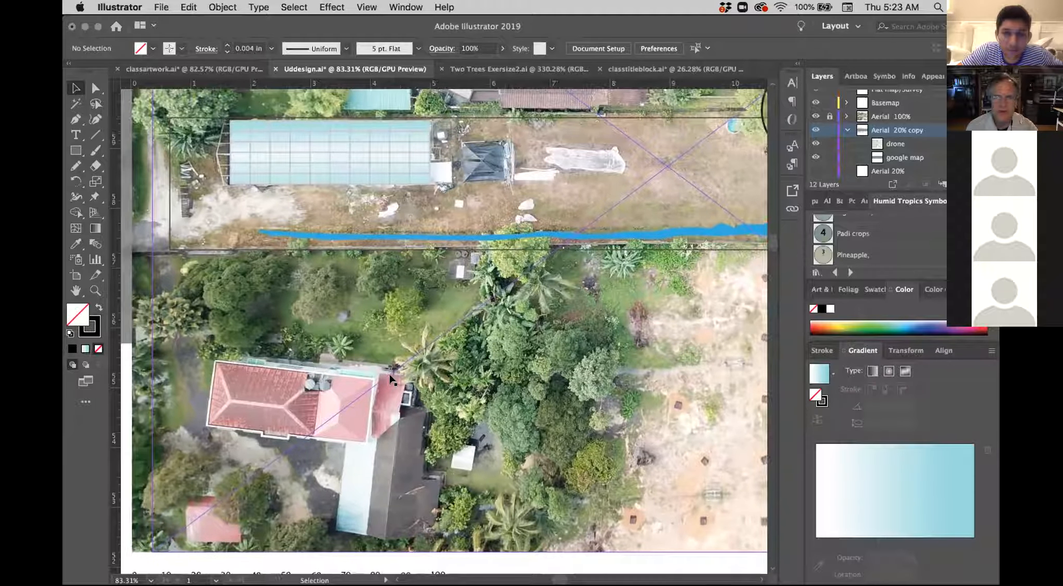
scroll(391, 379, "up", 5)
scroll(628, 204, "up", 3)
scroll(627, 203, "left", 2)
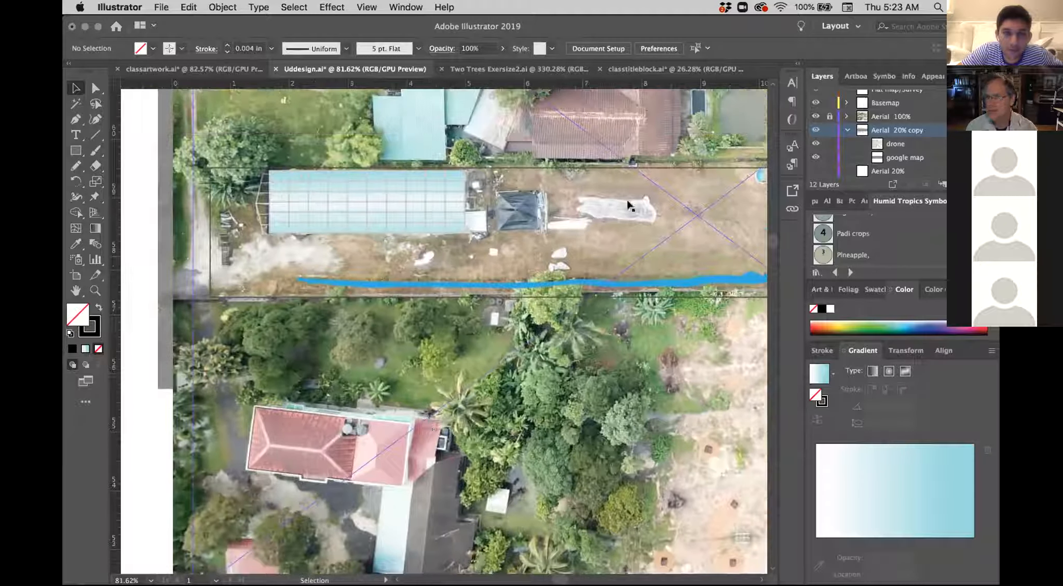
Step: Hide the Basemap layer to examine the actual greenhouse and the adjoining gardens on the plain aerial
left_click(816, 103)
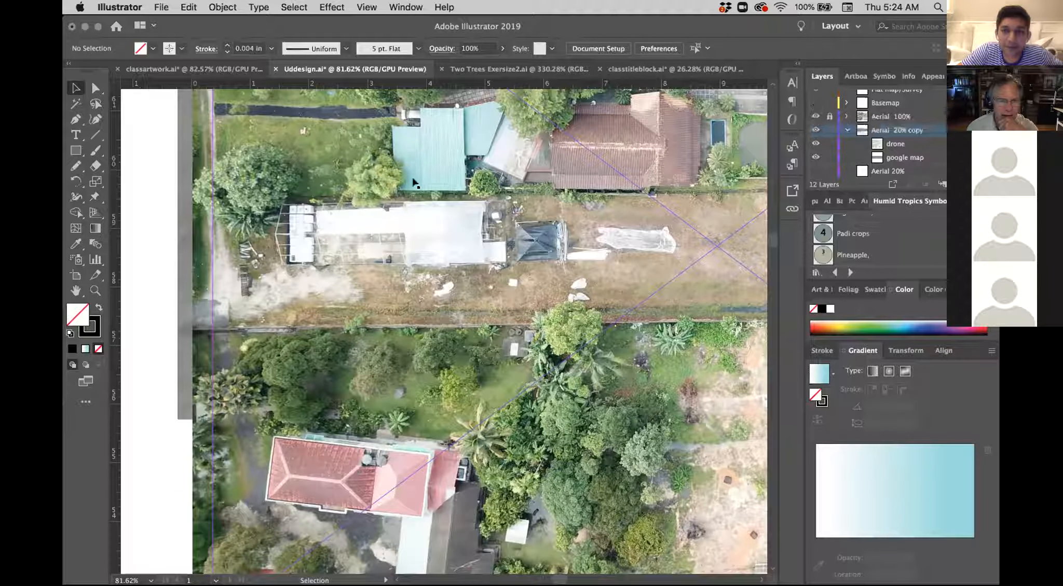
scroll(511, 259, "down", 5)
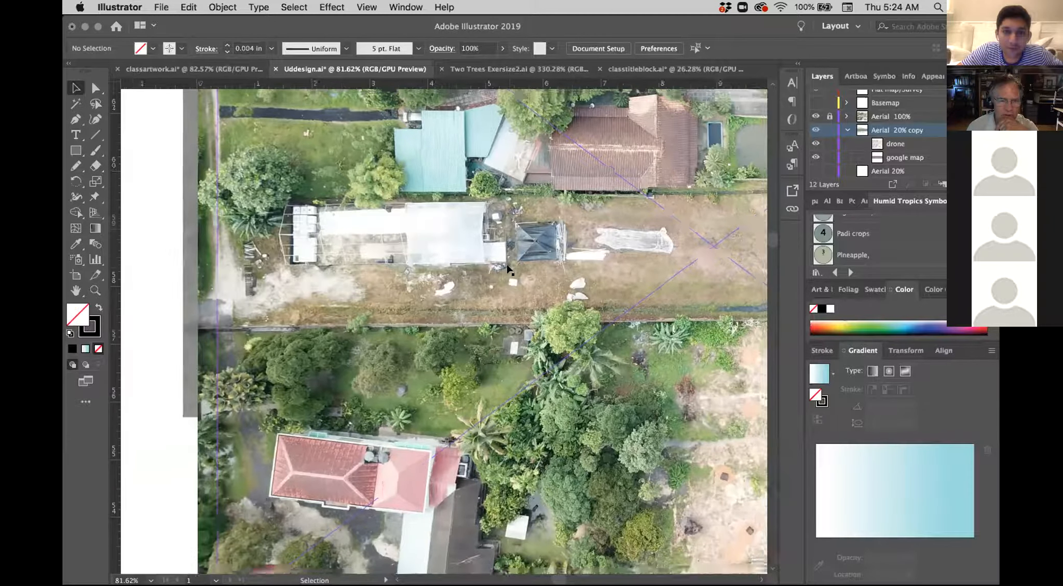
scroll(511, 261, "up", 5)
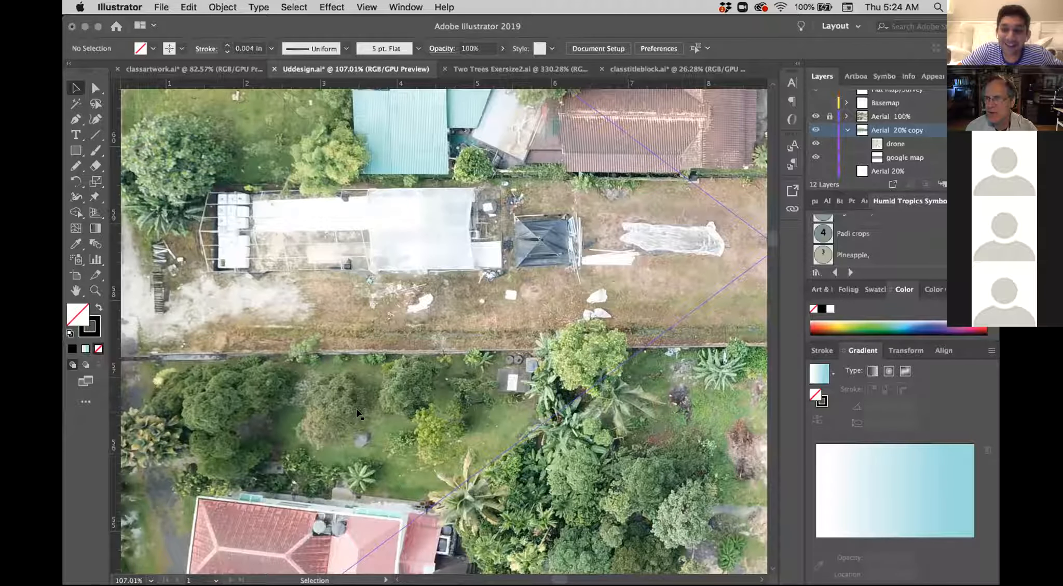
scroll(357, 414, "down", 3)
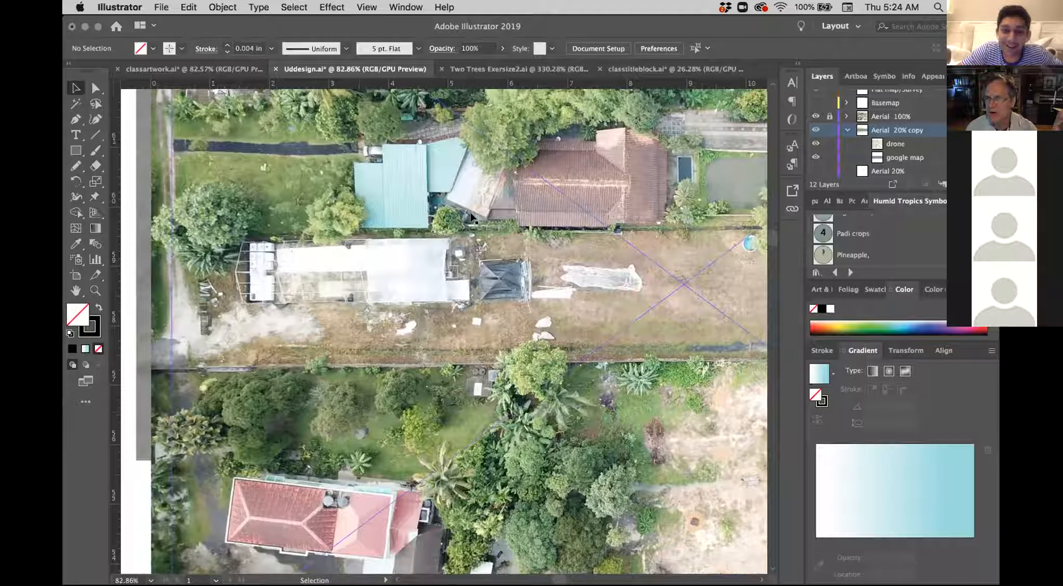
scroll(471, 218, "up", 2)
scroll(579, 249, "right", 4)
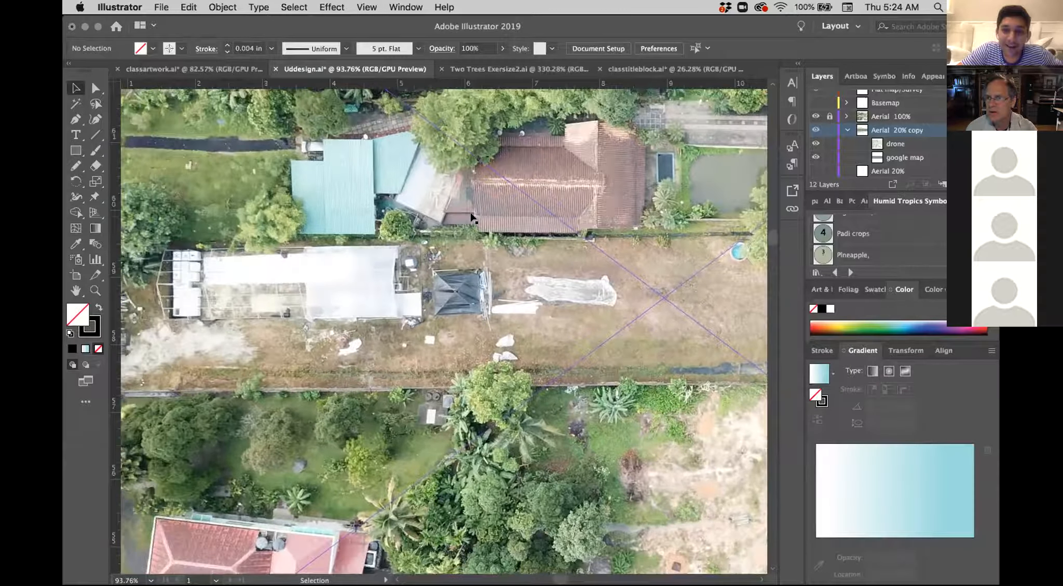
Step: Examine the neighbouring brown-roofed house, its pond and palms up close, and survey the greenhouse and surrounding lots
scroll(579, 249, "up", 2)
scroll(591, 257, "up", 10)
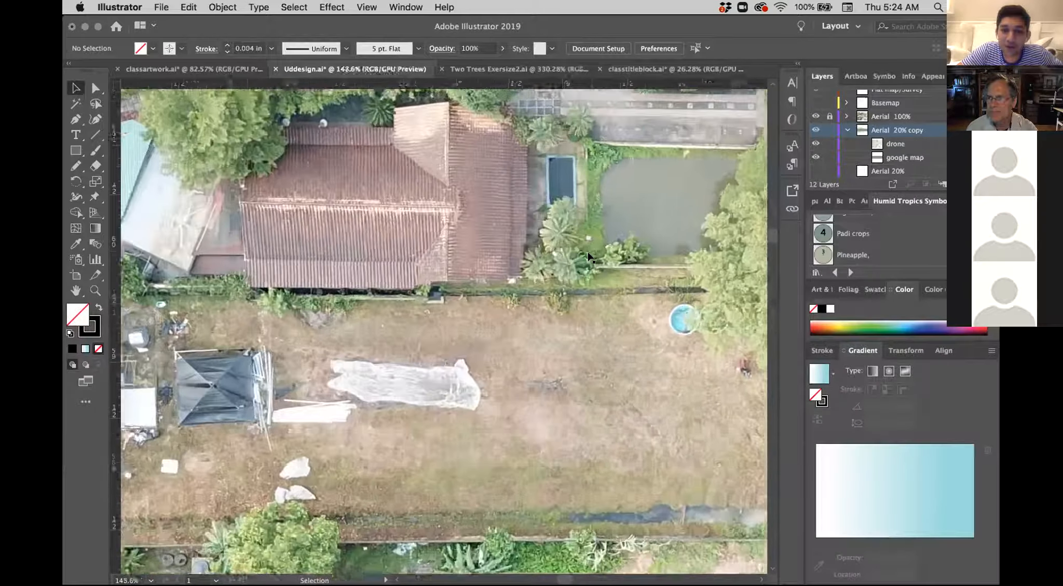
scroll(590, 257, "up", 1)
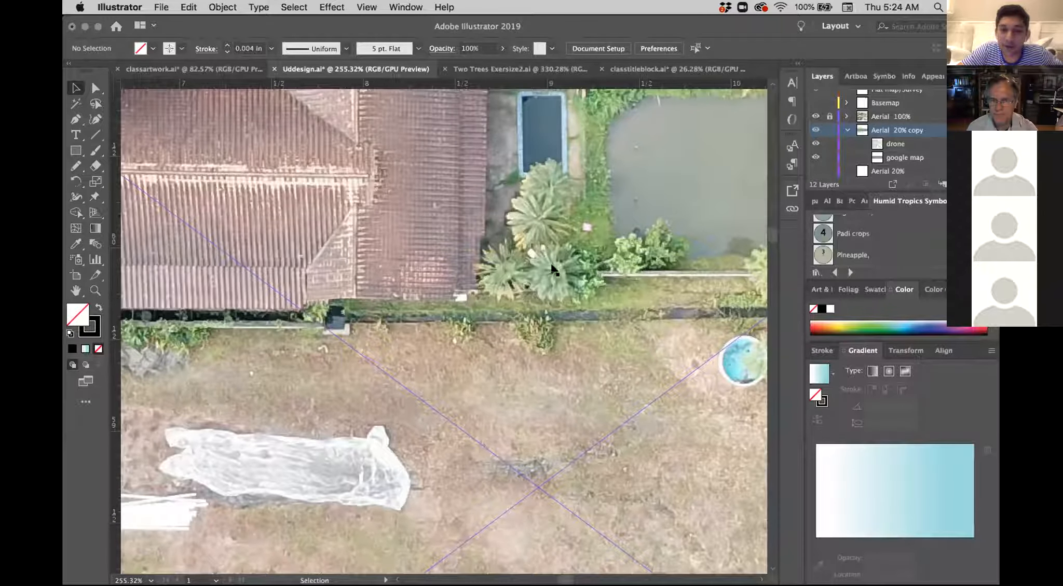
scroll(553, 270, "down", 7)
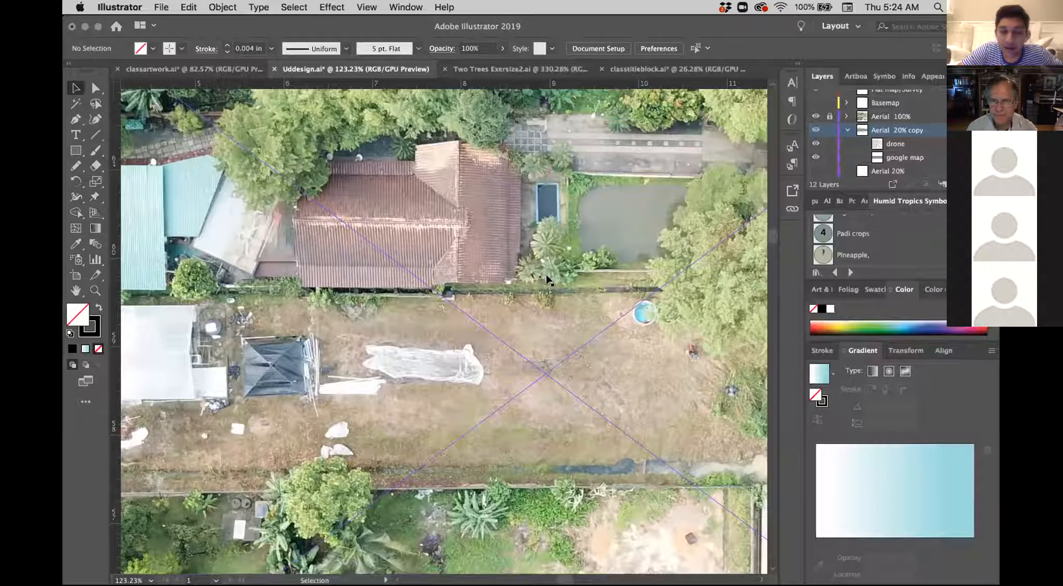
scroll(548, 280, "left", 2)
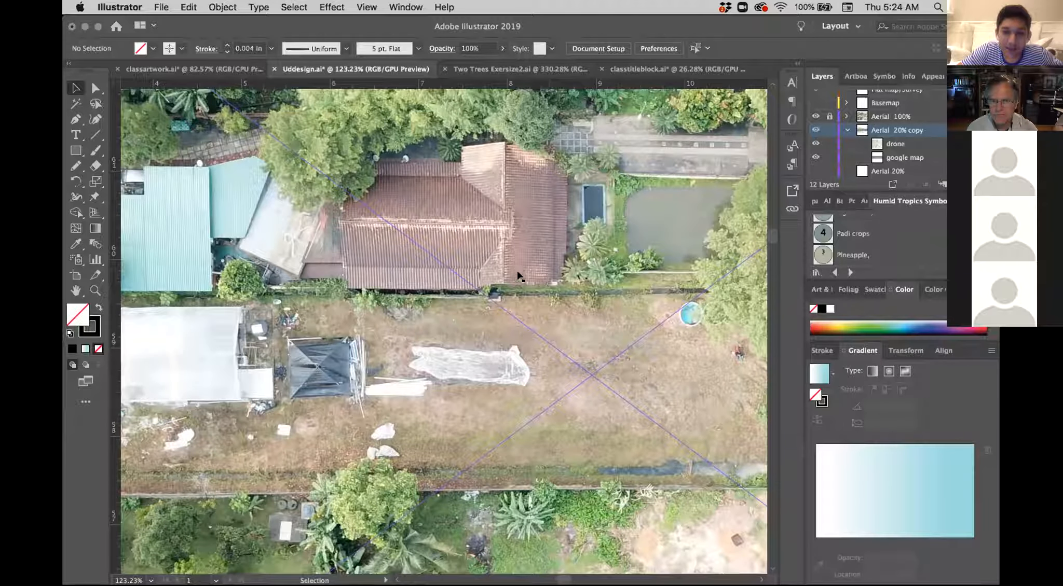
scroll(381, 330, "down", 2)
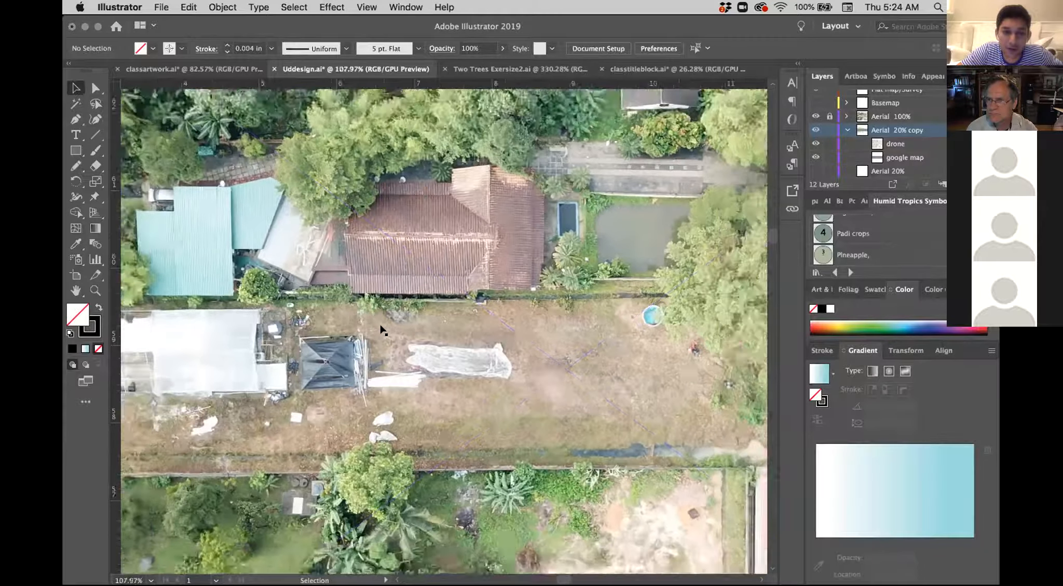
scroll(382, 330, "down", 4)
scroll(382, 330, "left", 2)
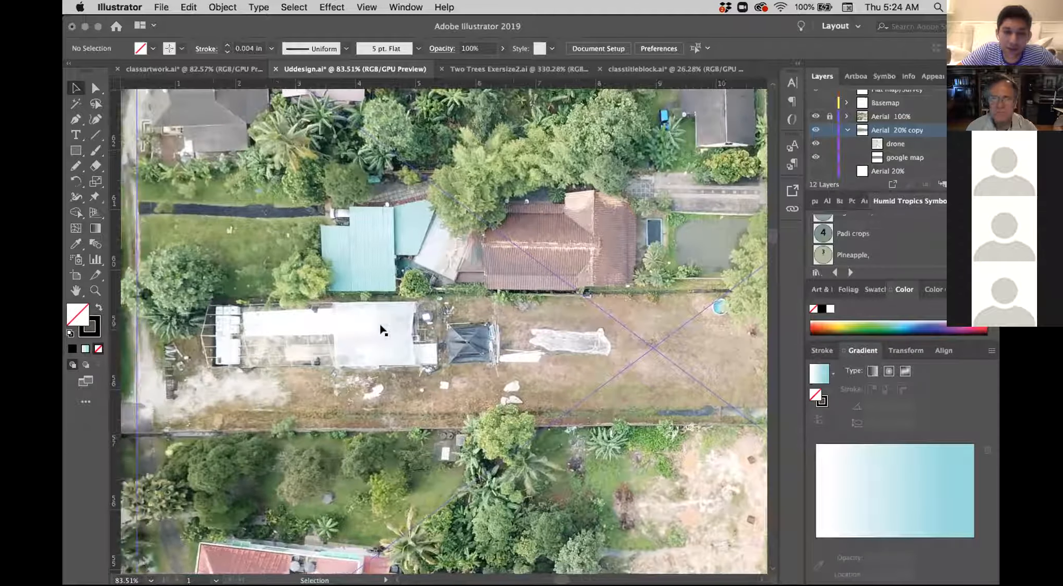
scroll(381, 329, "down", 5)
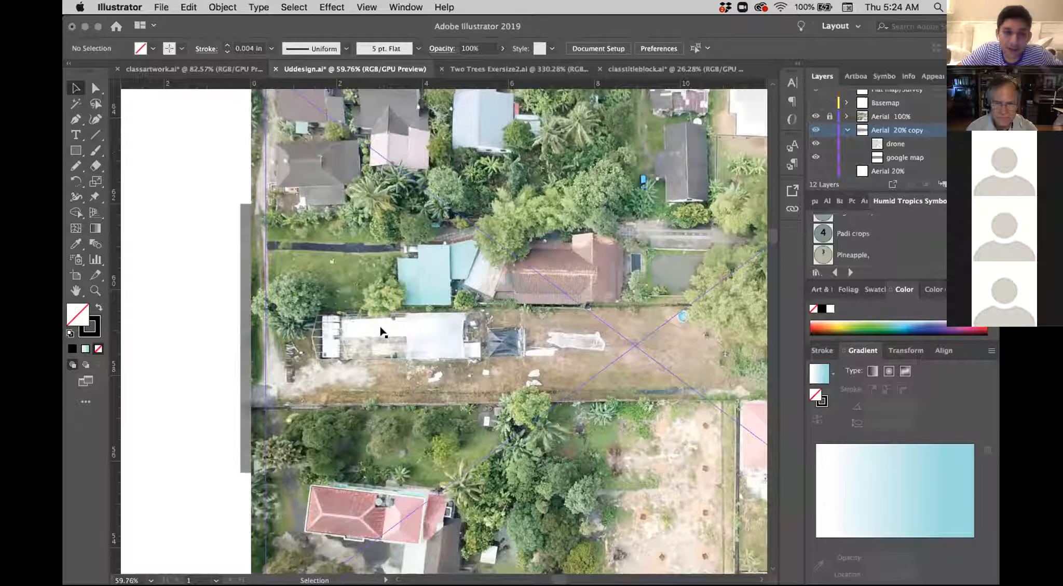
scroll(381, 331, "down", 2)
scroll(382, 331, "right", 3)
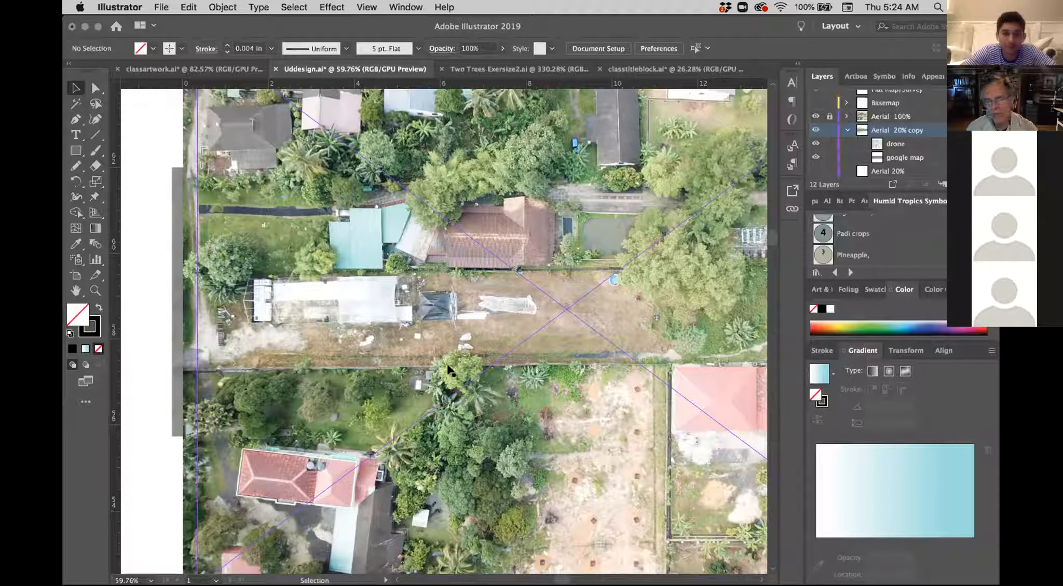
Step: Survey the drone aerial from the greenhouse lot across to the pink-roofed houses, including the full extent of the image
scroll(449, 369, "down", 1)
scroll(702, 184, "right", 3)
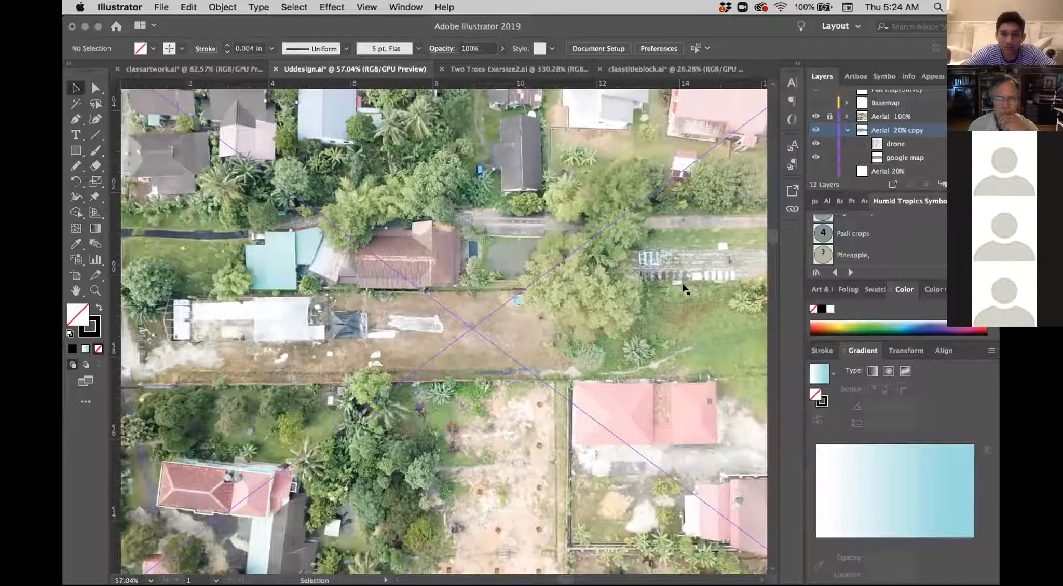
scroll(620, 340, "down", 5)
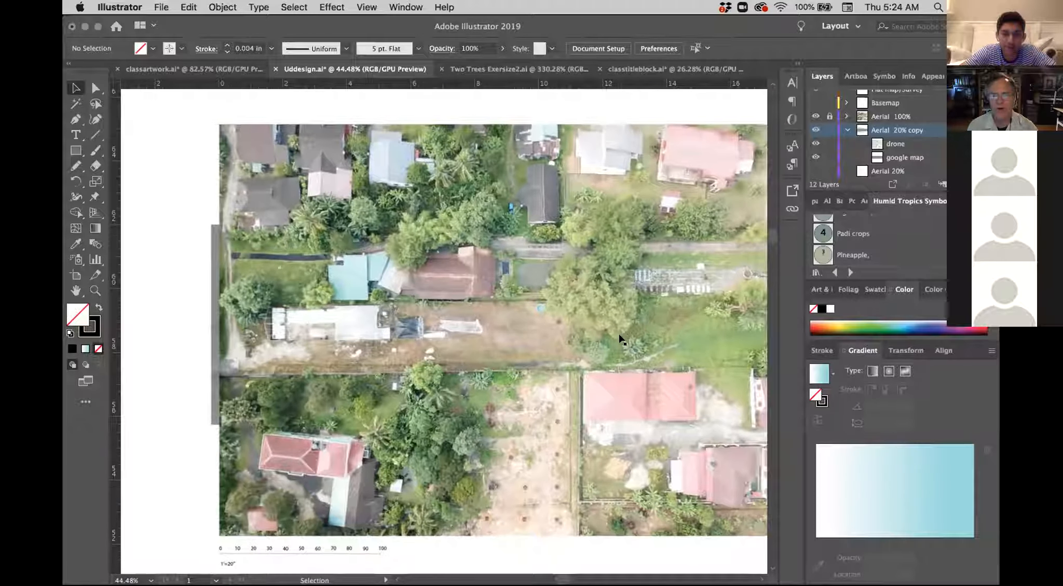
scroll(620, 340, "down", 2)
Step: Shrink the oversized 36 x 24 Artboard from its upper-right corner to about 39.74 by 23.07 in, just past the drone aerial's right edge
left_click(256, 257)
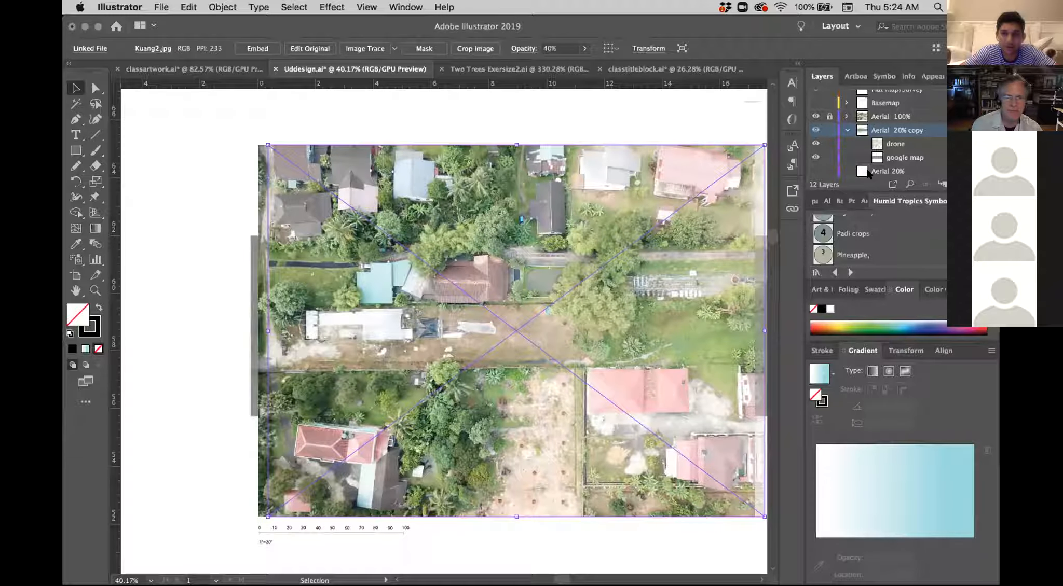
left_click(75, 276)
scroll(275, 268, "down", 5)
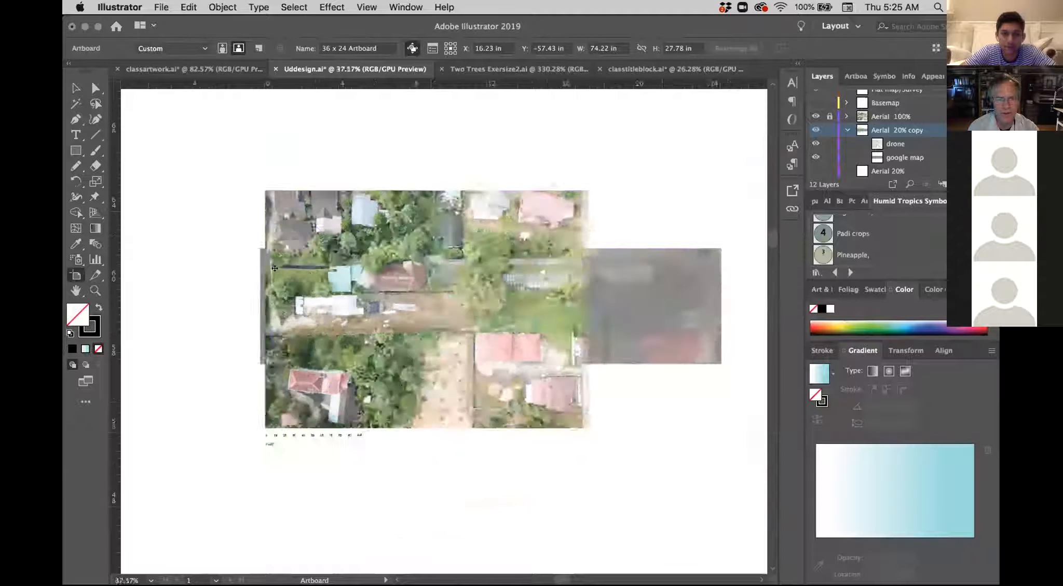
scroll(274, 269, "up", 1)
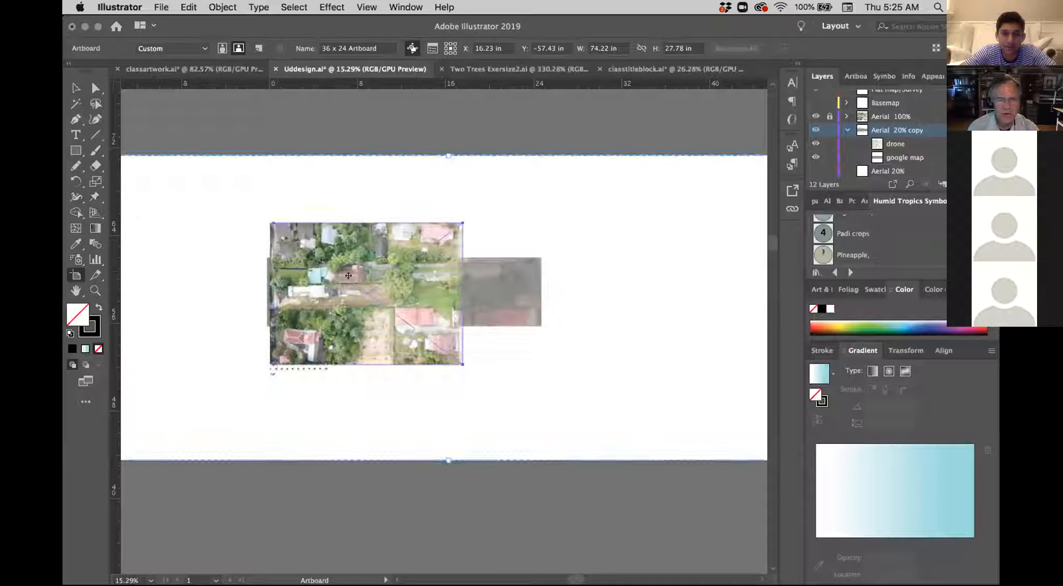
scroll(372, 301, "down", 2)
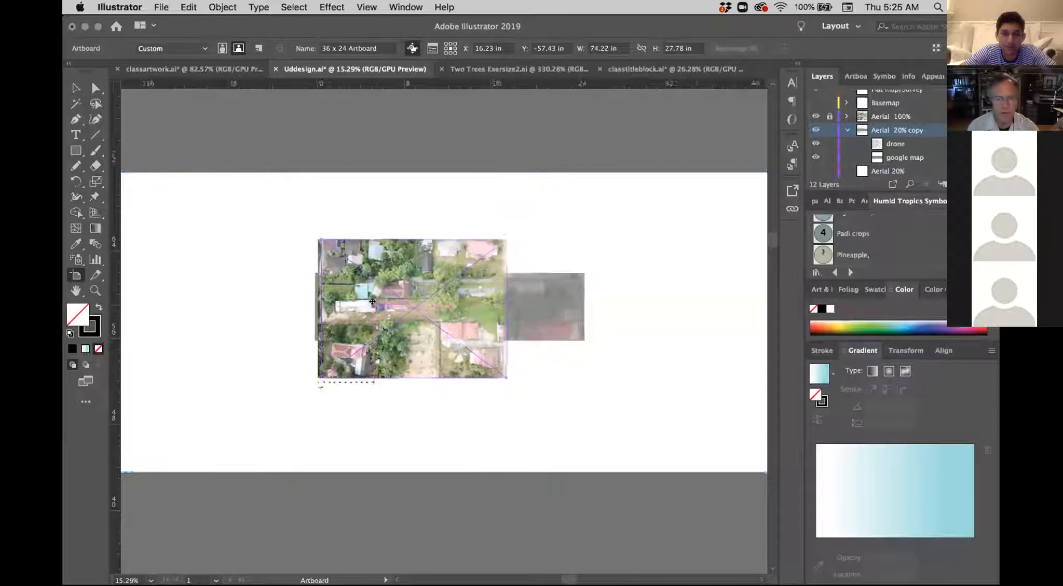
scroll(372, 302, "up", 1)
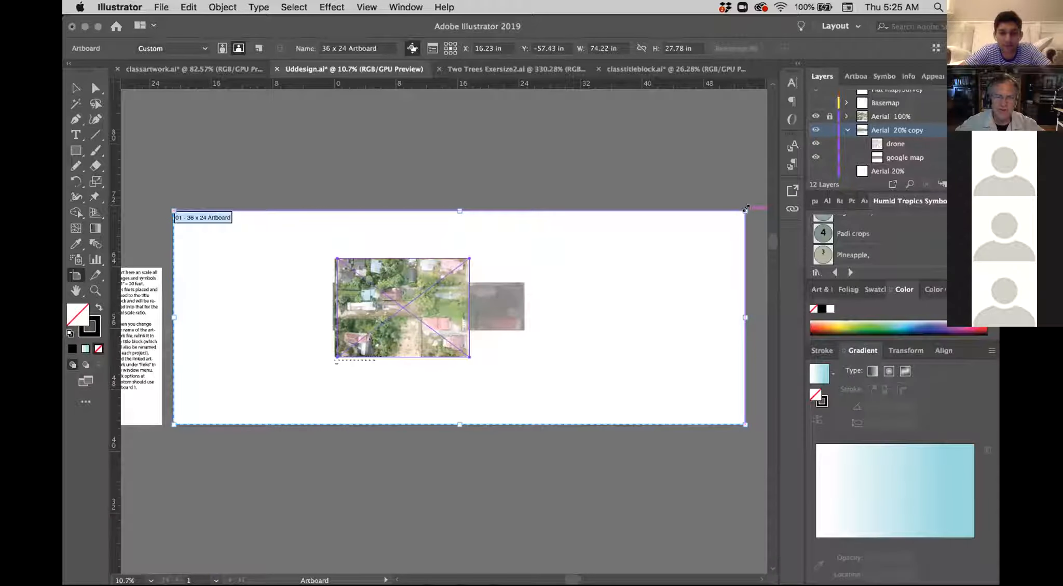
left_click_drag(706, 216, 478, 331)
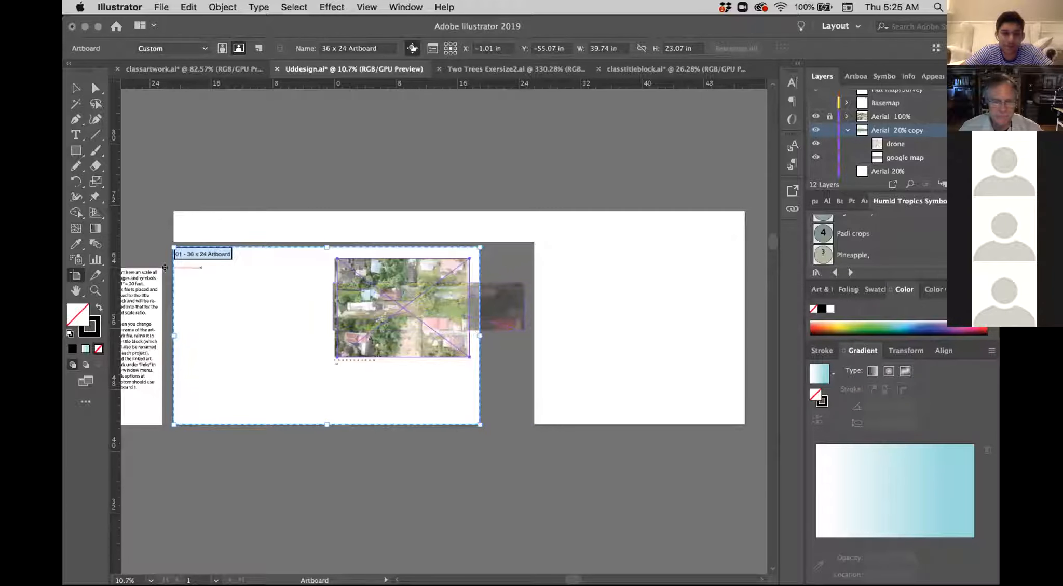
Step: Trim the artboard's left, bottom and top edges around the drone aerial to about 19.87 by 15.23 in, and deselect the image
left_click_drag(175, 327, 326, 331)
left_click_drag(402, 424, 402, 368)
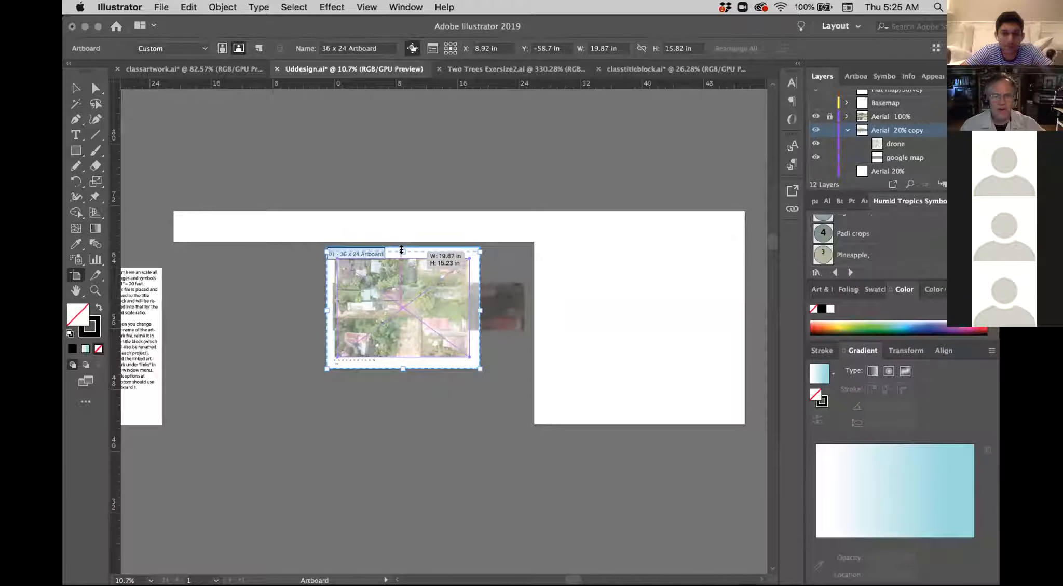
left_click_drag(402, 247, 402, 252)
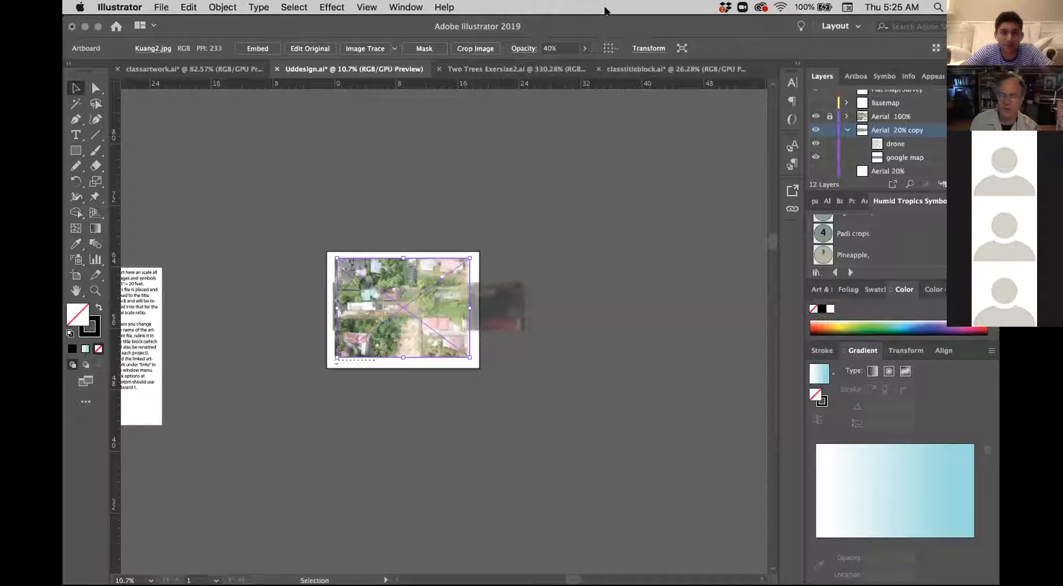
left_click(484, 230)
scroll(426, 310, "up", 2)
scroll(426, 310, "up", 6)
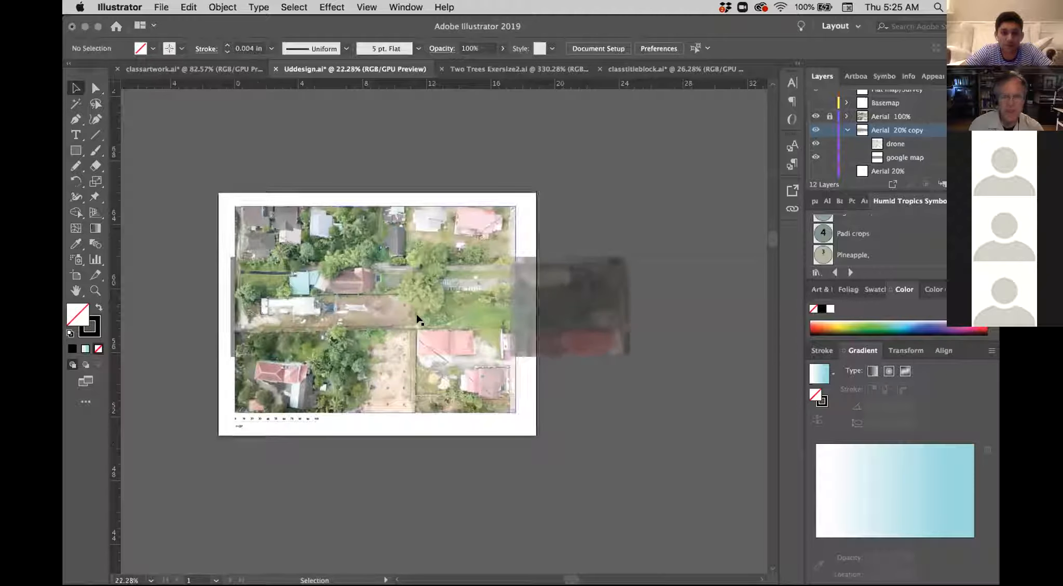
scroll(419, 319, "down", 3)
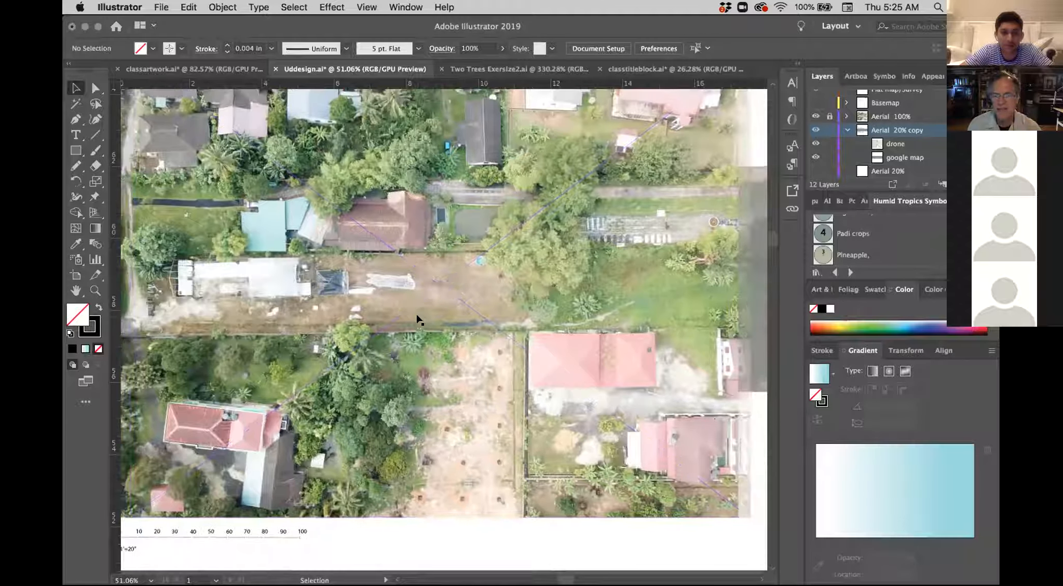
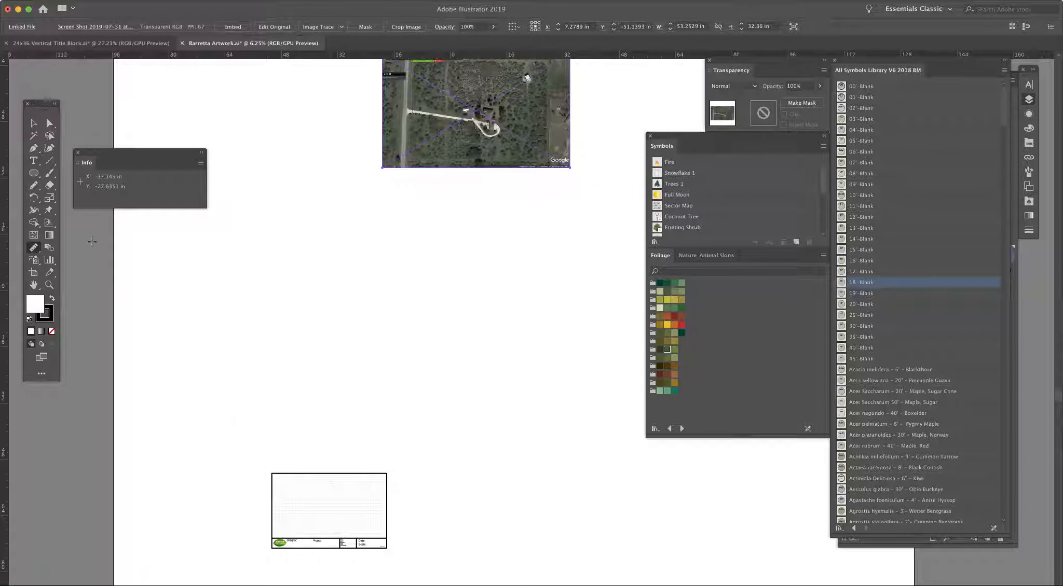
Step: Deselect the drone aerial and view the whole sheet with both the aerial and the title block frame
left_click(50, 123)
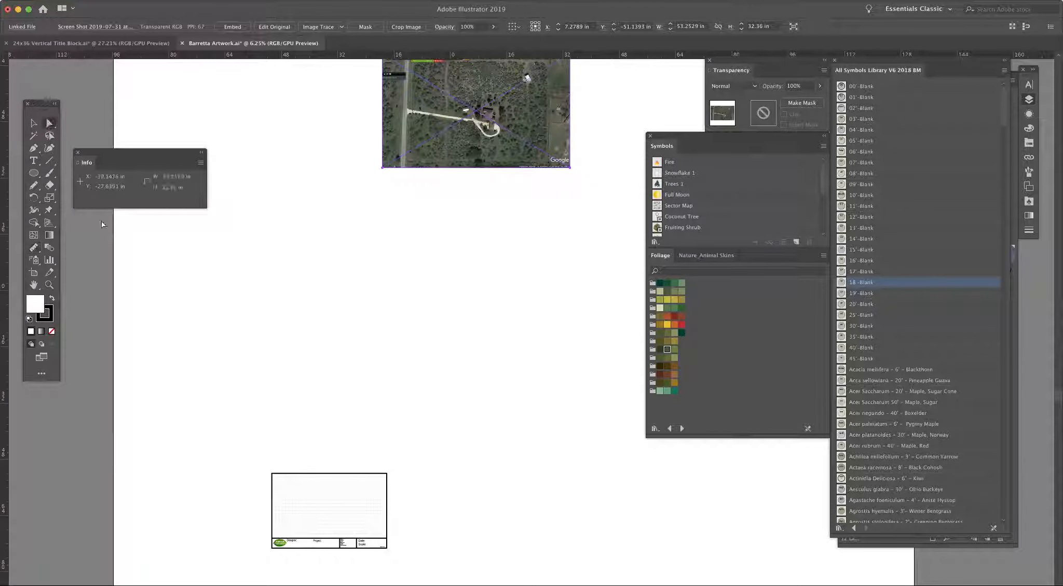
left_click(333, 515)
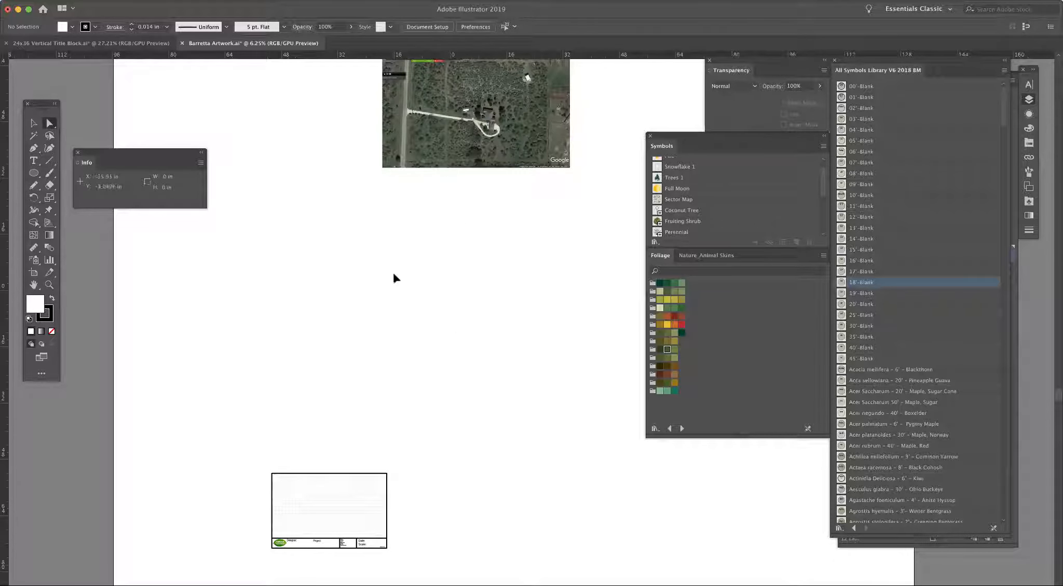
key("super+minus")
key("super+minus")
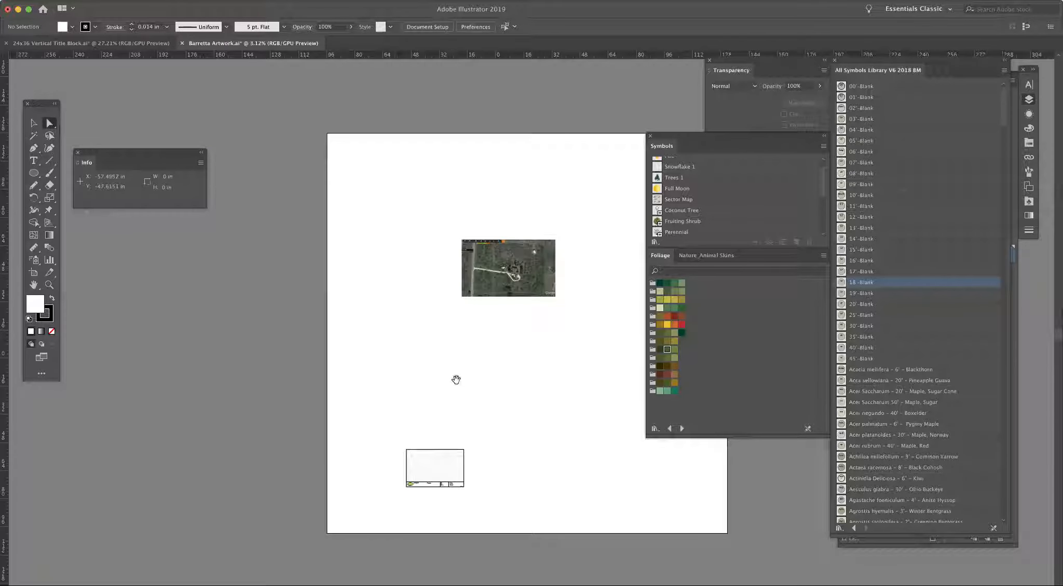
left_click_drag(327, 392, 257, 389)
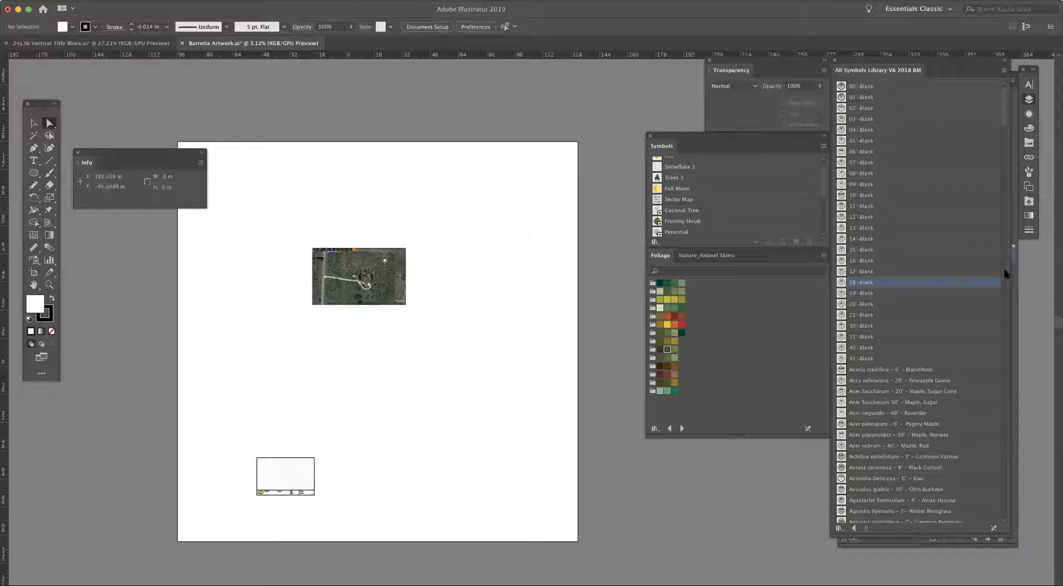
scroll(1003, 274, "down", 10)
left_click_drag(1003, 149, 1003, 514)
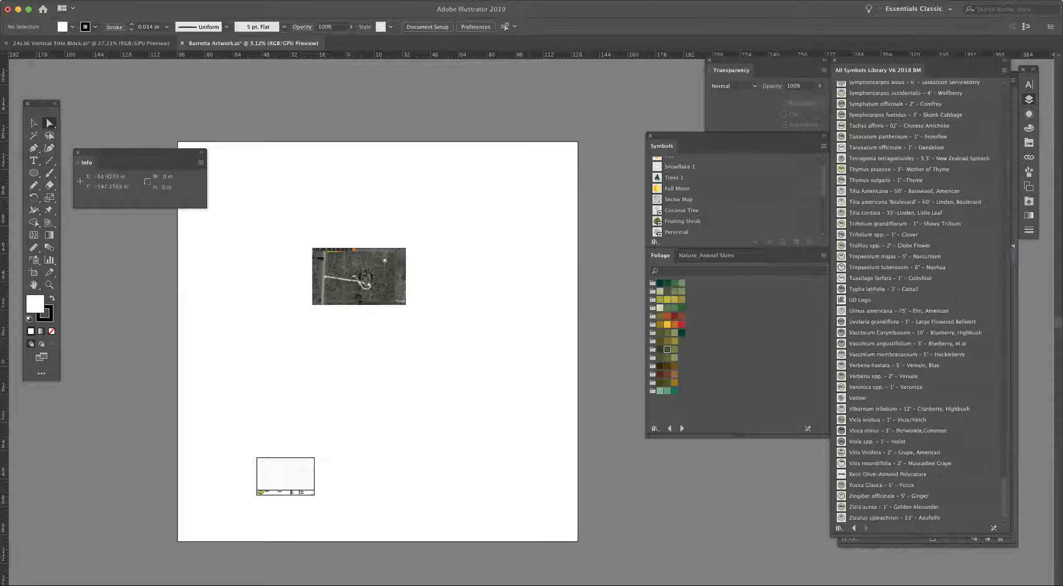
left_click(127, 1)
mouse_move(190, 217)
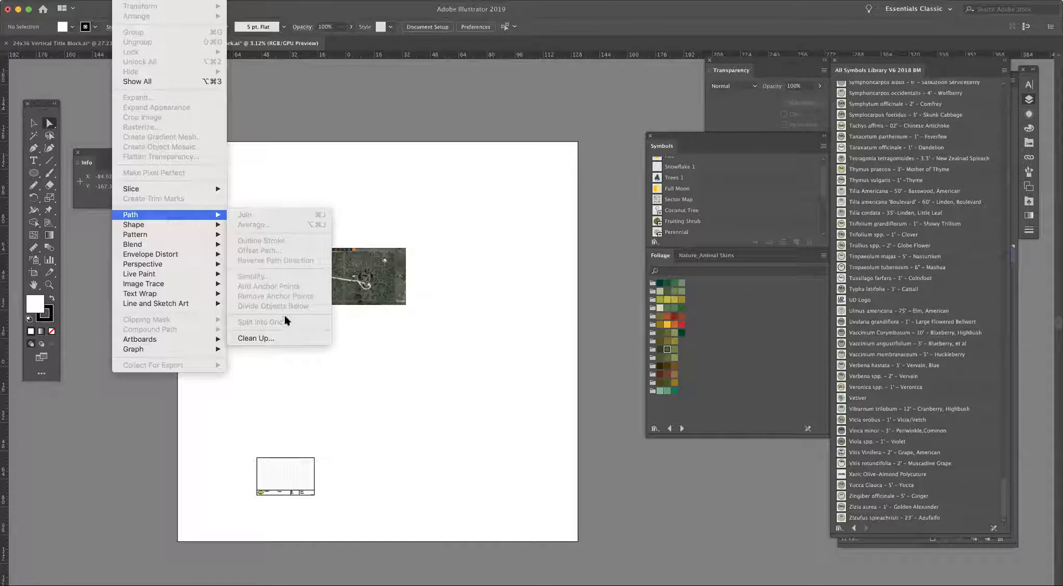
left_click(606, 330)
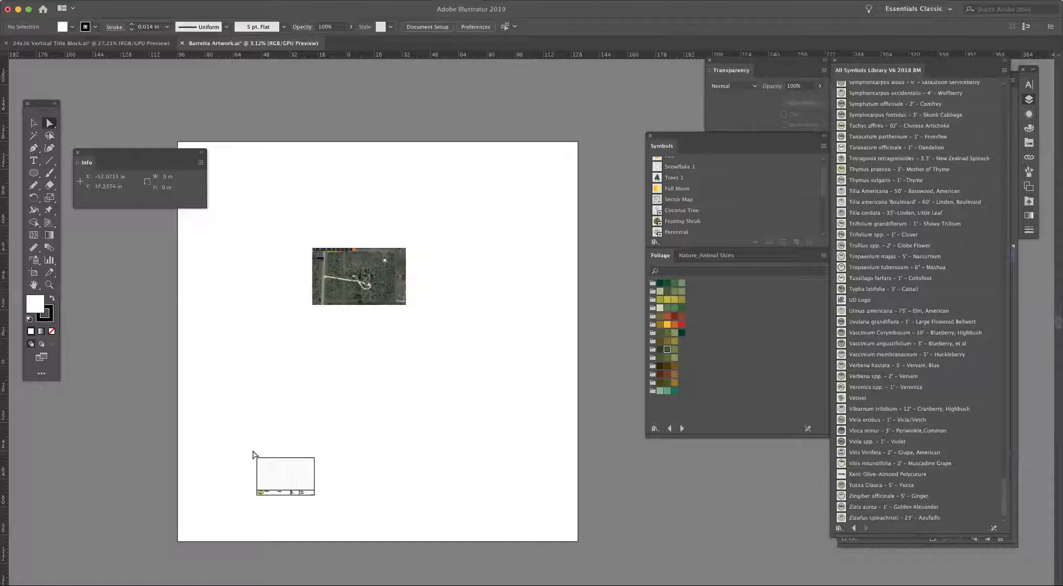
Step: Bring the title block frame into close view and expand the Title Block Paper layer down to its 1 inch Grid sublayer
key("z")
left_click_drag(240, 444, 336, 516)
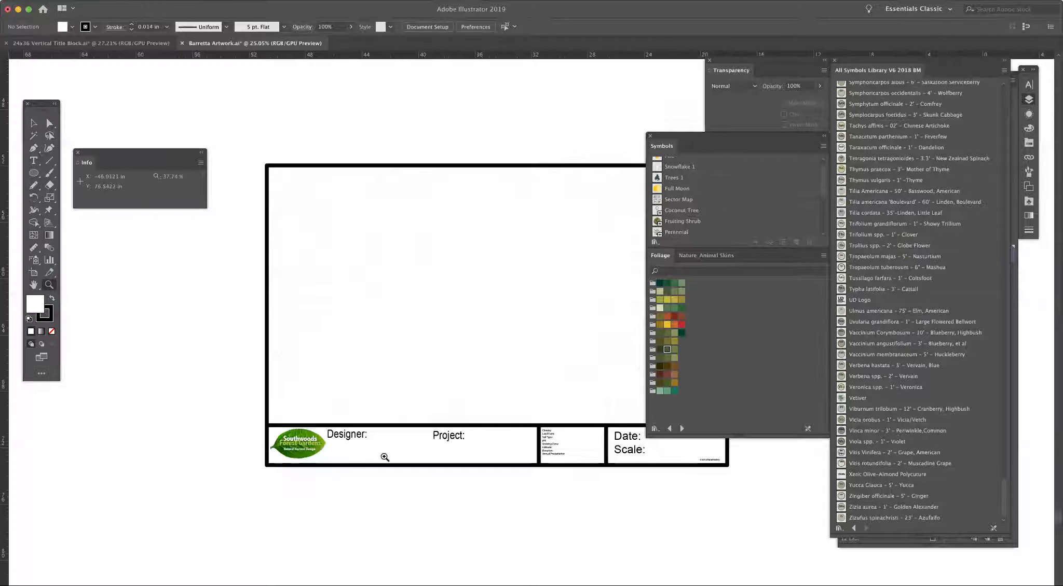
left_click_drag(483, 293, 378, 367)
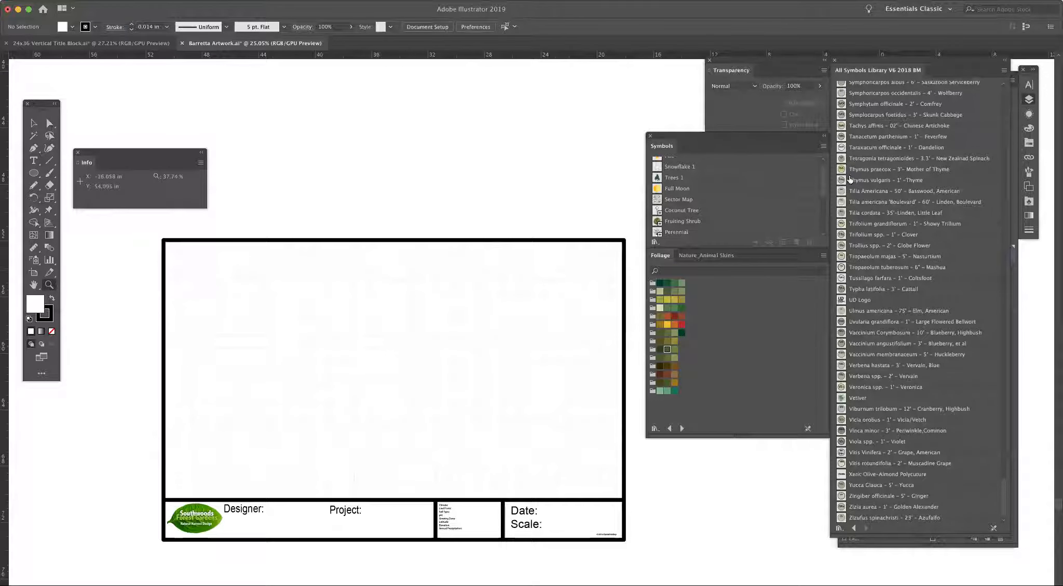
left_click(1030, 99)
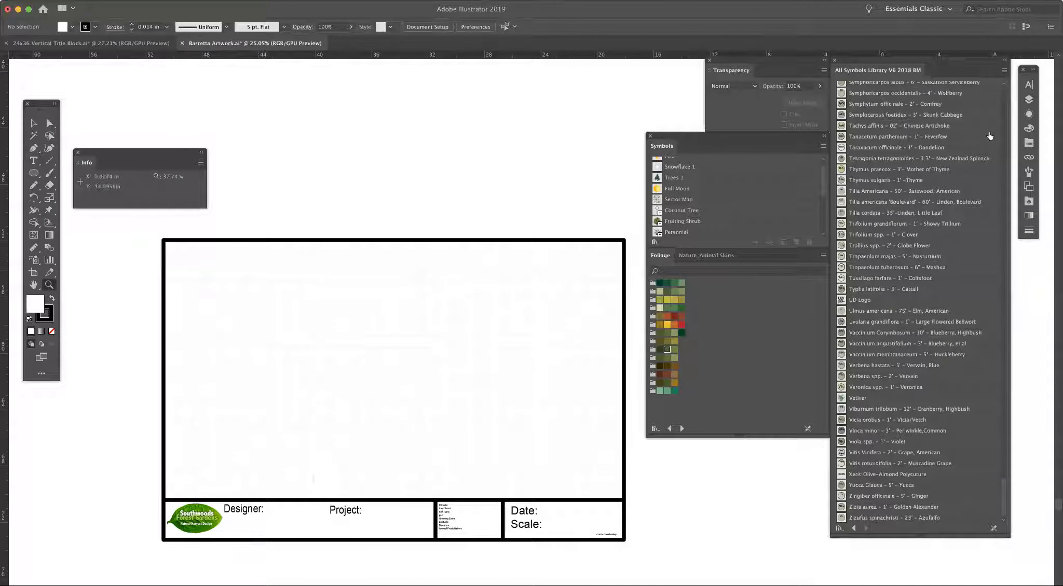
left_click(1031, 99)
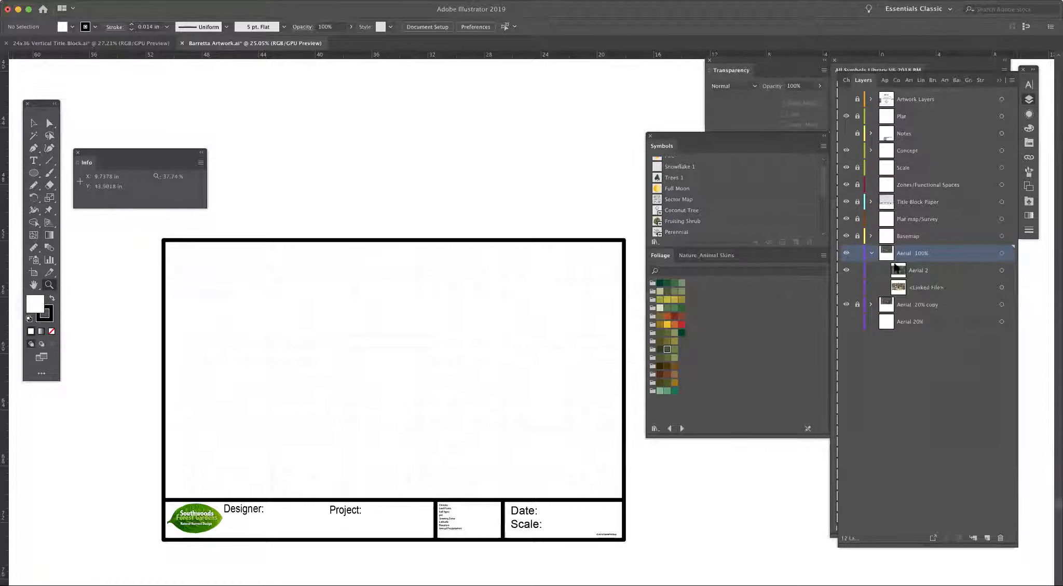
left_click(871, 202)
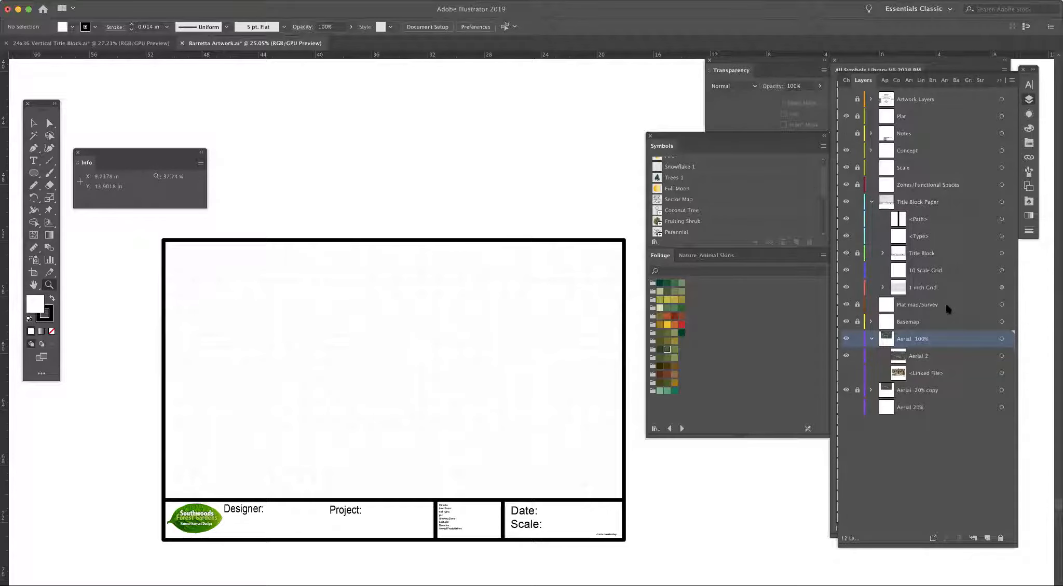
left_click(883, 288)
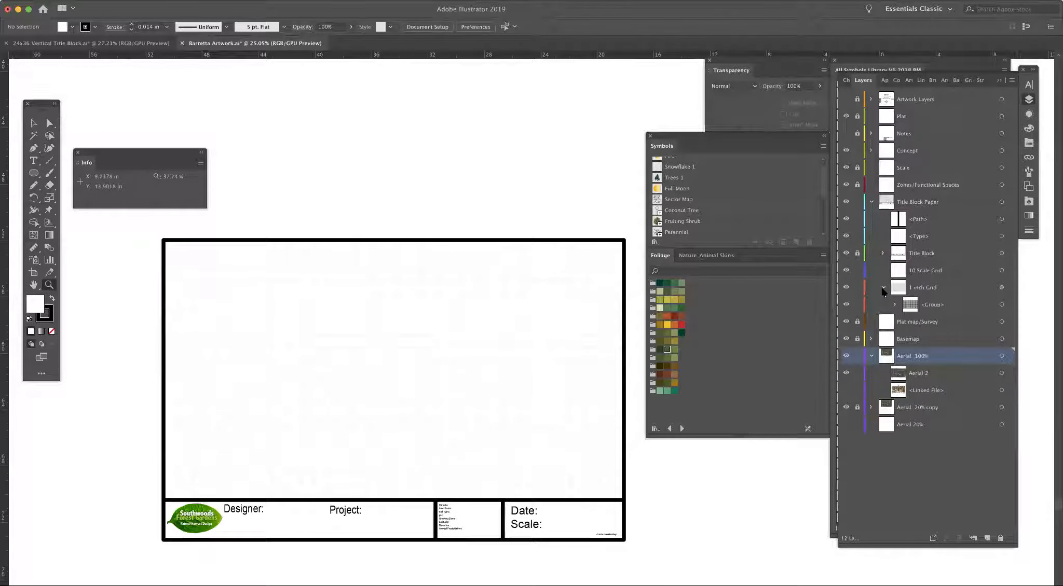
Step: Collapse the 1 inch Grid sublayer and hide it
left_click(883, 288)
left_click(847, 290)
left_click(847, 289)
left_click(847, 289)
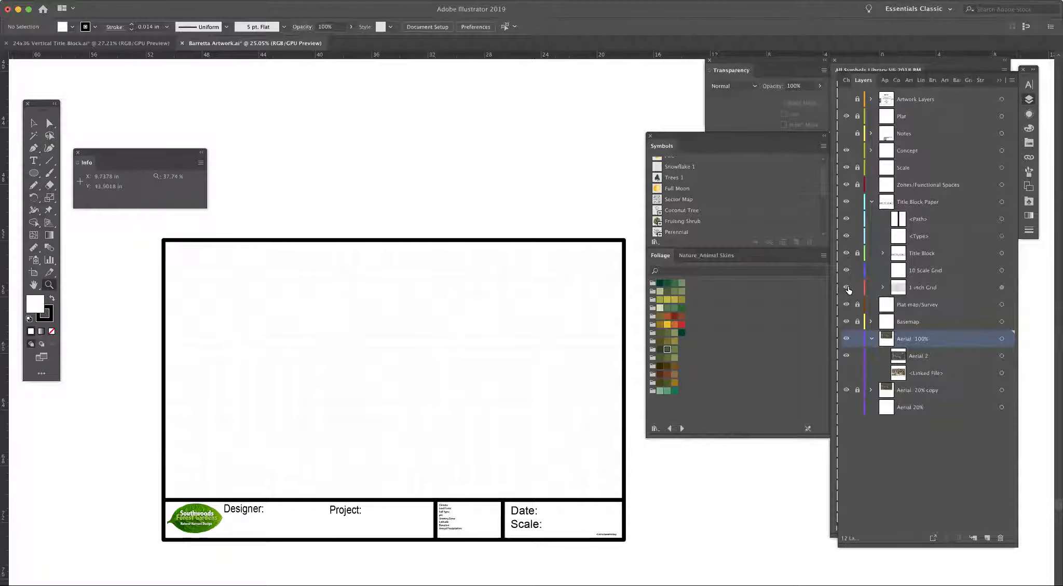
left_click(846, 288)
Step: Draw a rectangle about 32.46 by 18.33 in filling the empty drawing area above the title block strip
left_click(34, 173)
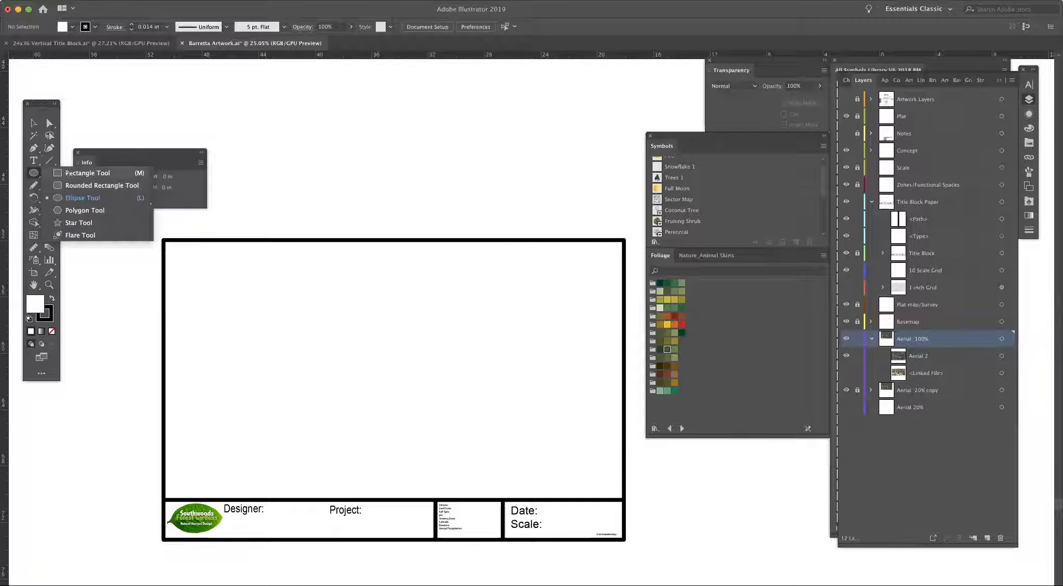
left_click(70, 173)
left_click_drag(164, 241, 613, 497)
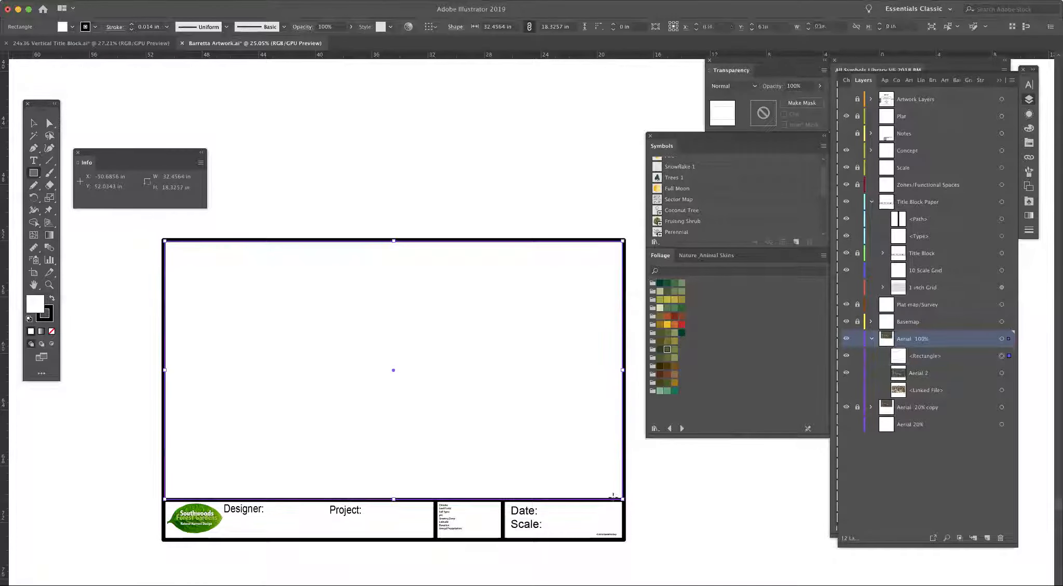
Step: Start splitting the rectangle into a grid and set the number of rows to 18
left_click(129, 9)
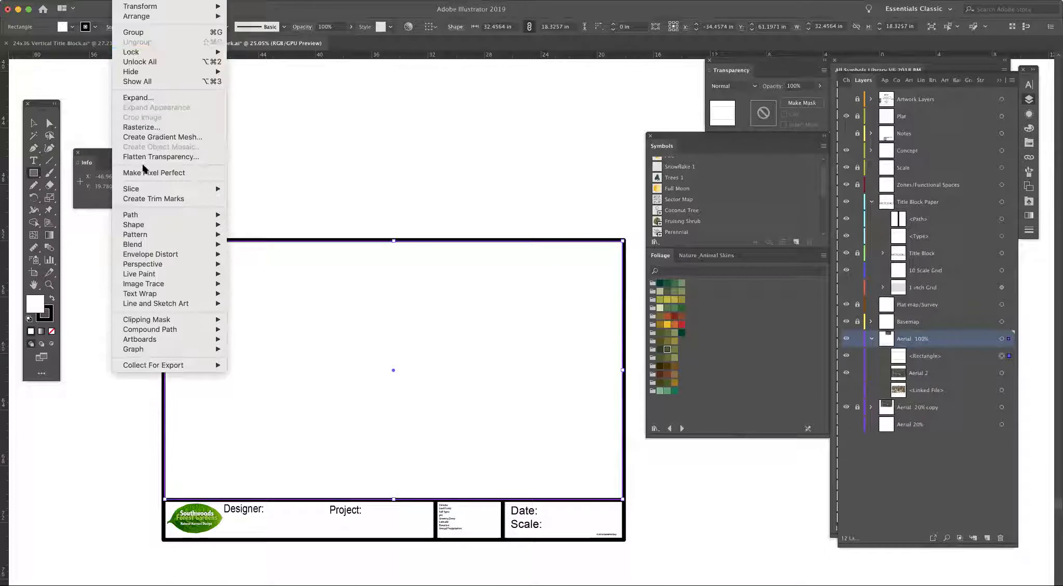
mouse_move(146, 214)
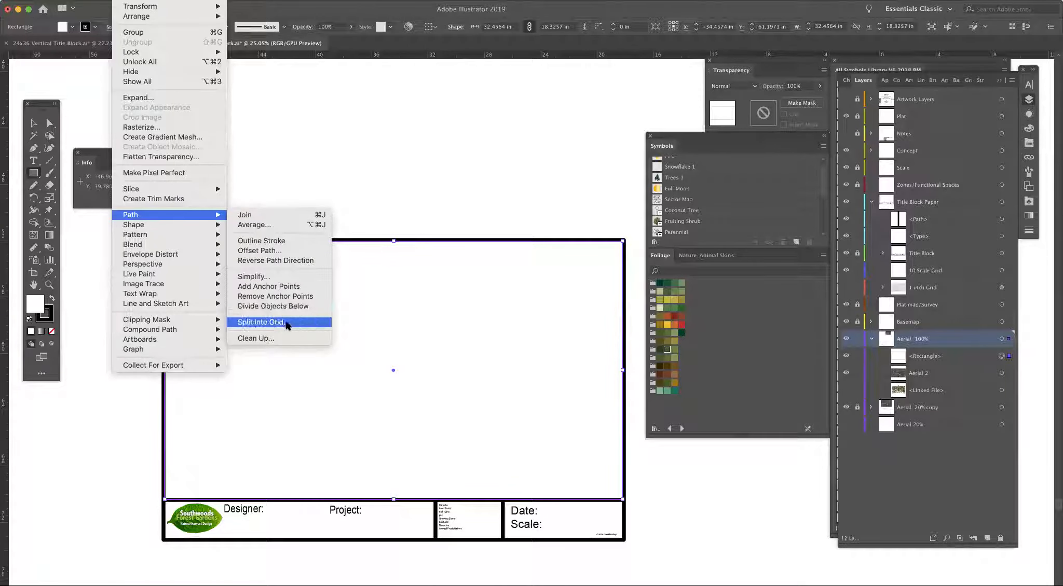
left_click(288, 322)
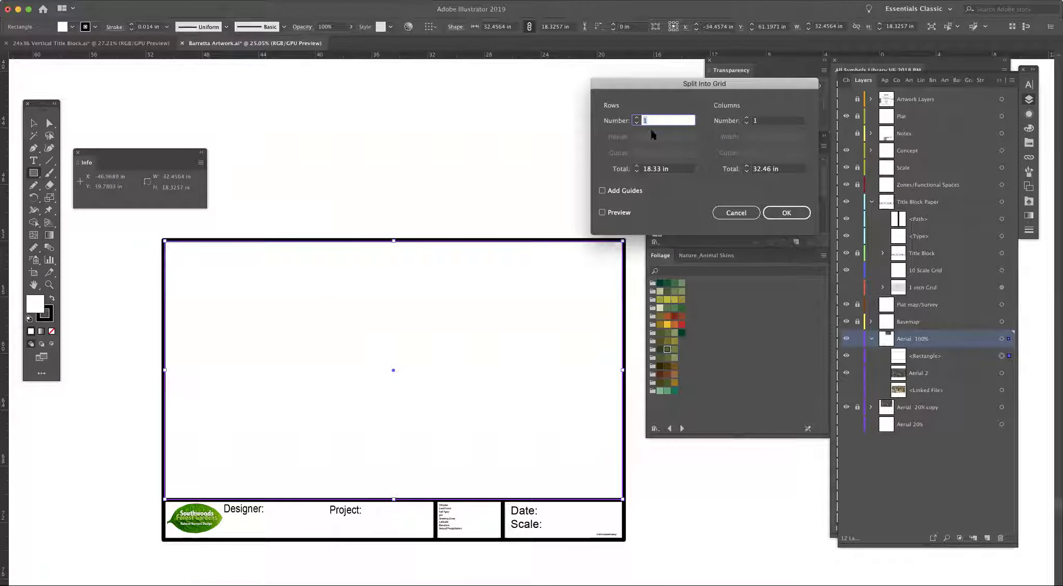
type("2")
left_click(637, 118)
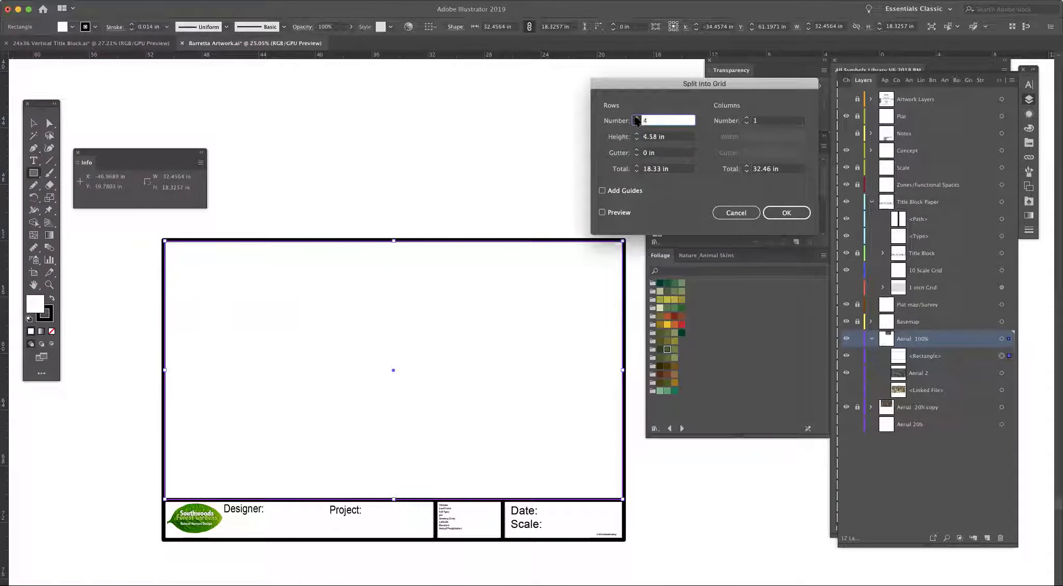
left_click(636, 119)
left_click(636, 124)
left_click(636, 123)
left_click(636, 123)
left_click(636, 124)
key("Tab")
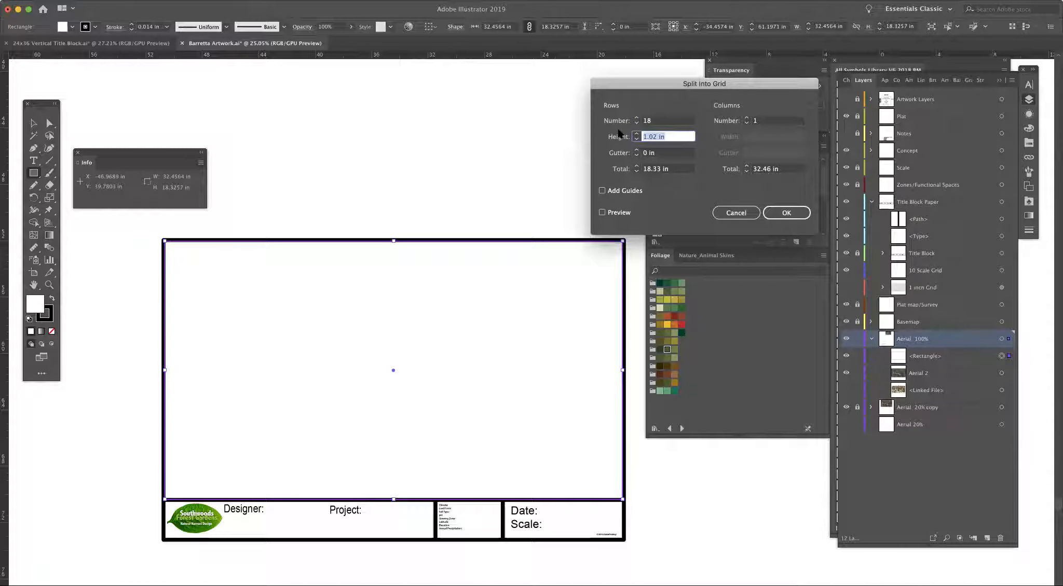
Step: Set the row height to 1 in and turn on the preview of the split
type("1")
key("Tab")
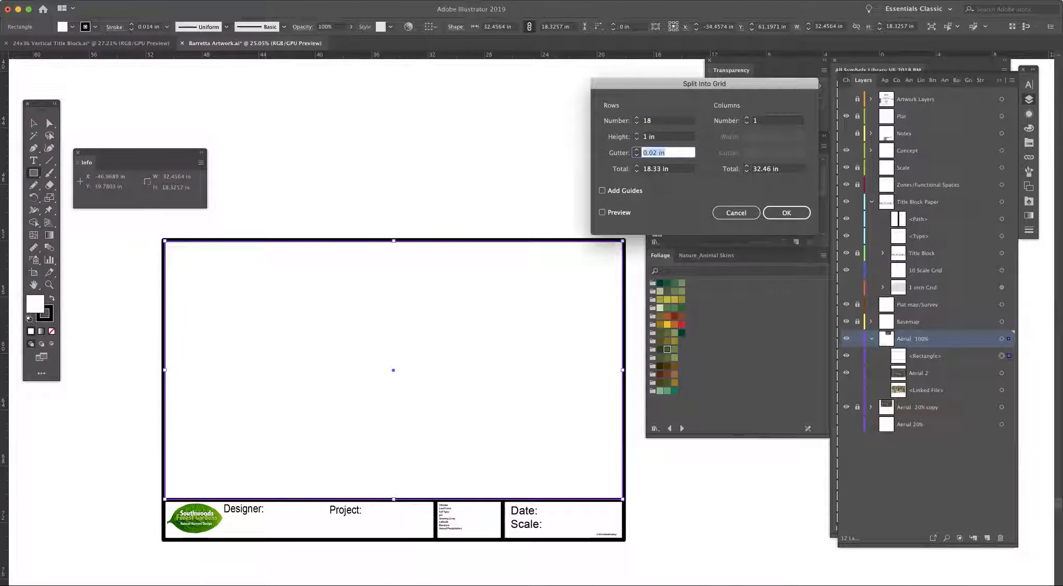
left_click(603, 212)
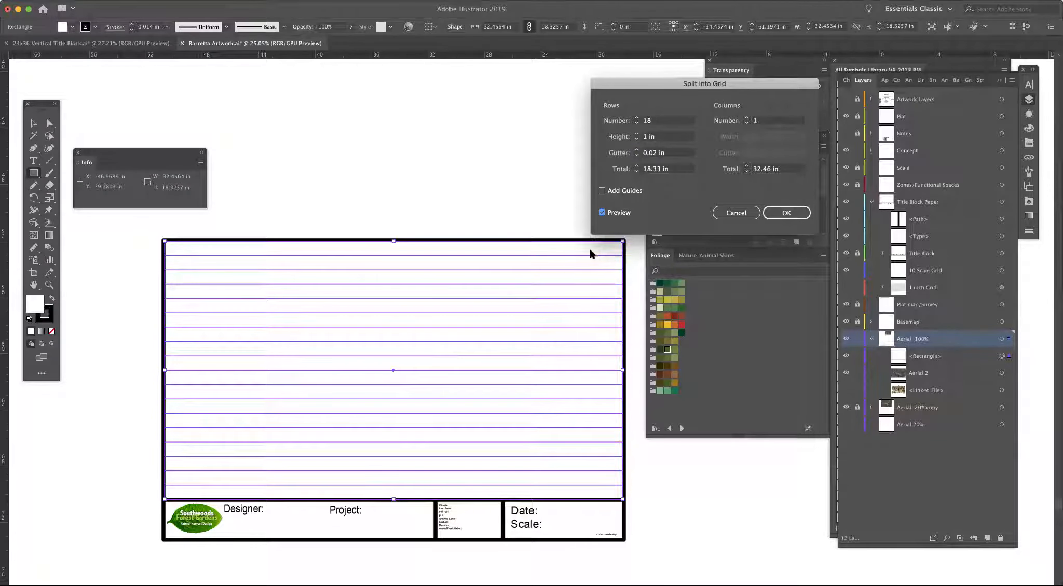
Step: Divide the grid into 18 columns and reduce both the row and column gutters to 0 in
left_click(748, 118)
left_click(757, 135)
left_click_drag(758, 136, 711, 136)
type("1")
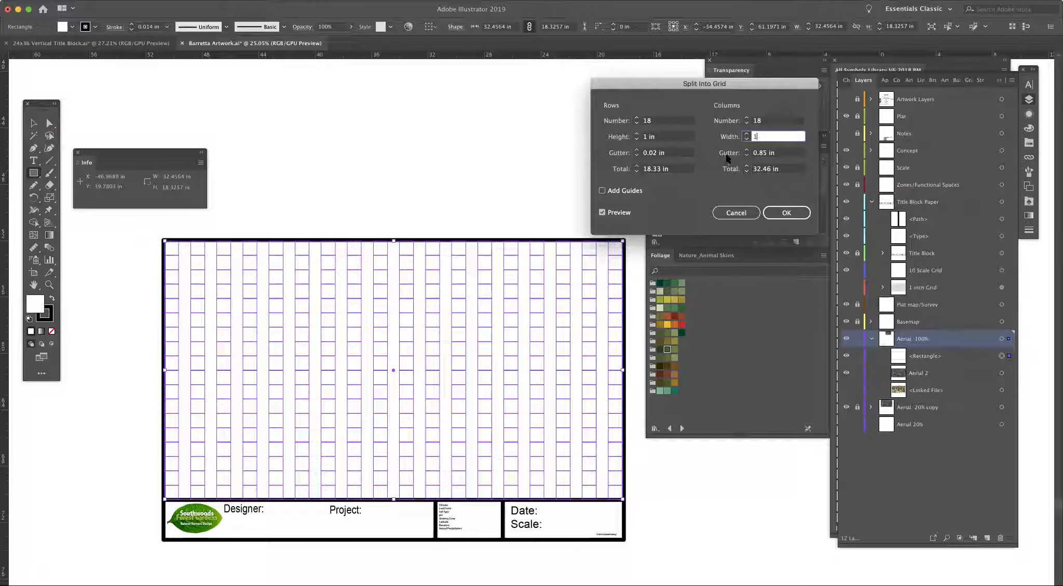
type(".8")
key("Tab")
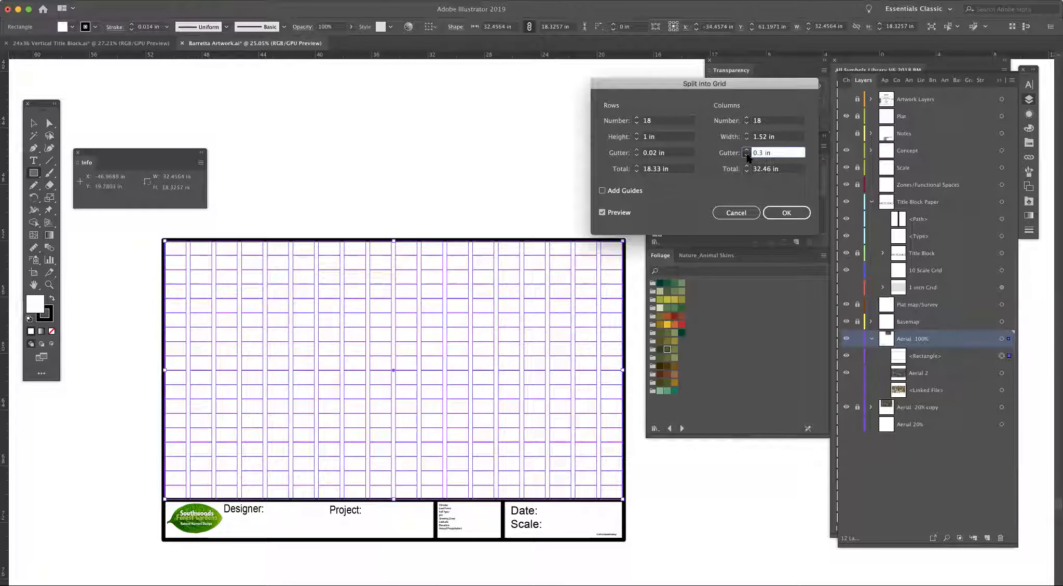
left_click(636, 156)
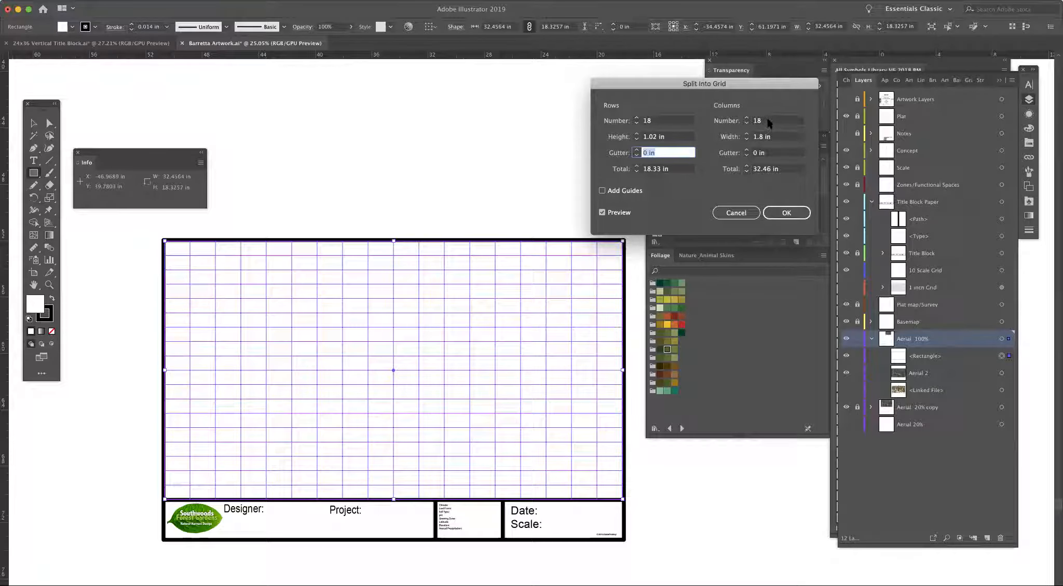
Step: Raise the number of grid columns to 32
left_click_drag(765, 122, 737, 124)
type("34")
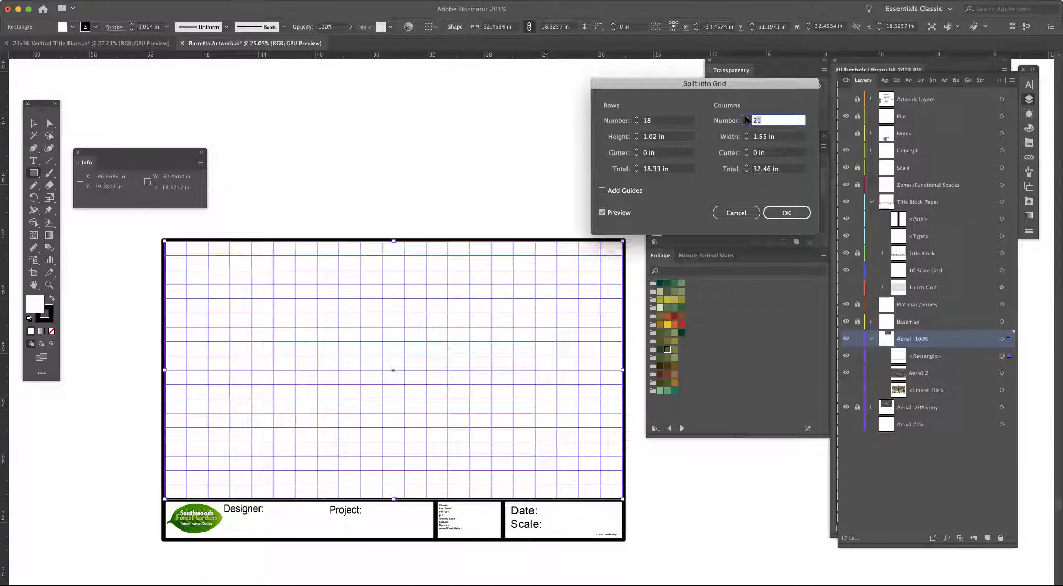
left_click(747, 123)
left_click(746, 123)
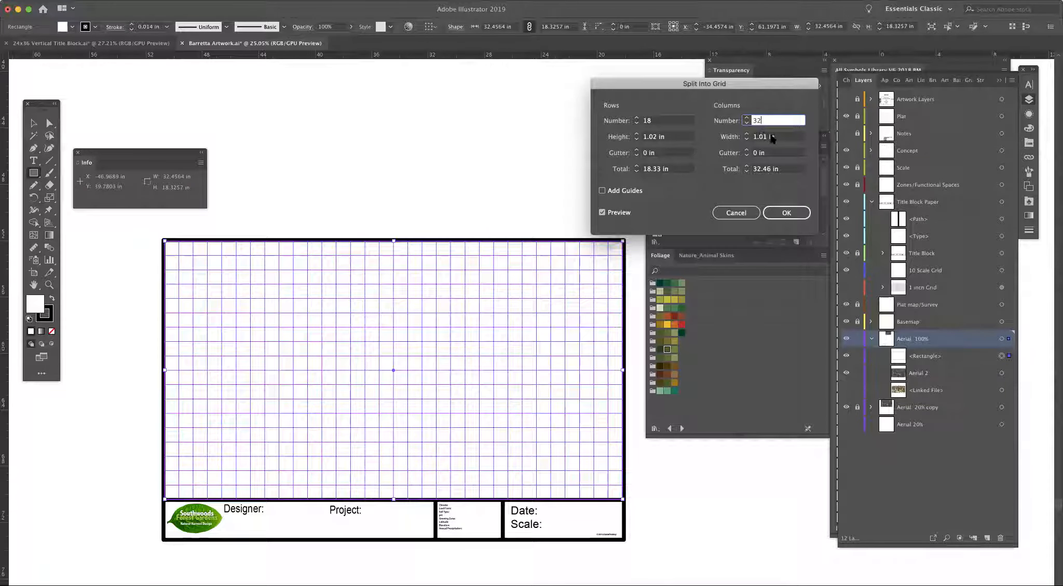
Step: Try a column width of 1.00 in, and return the column gutter to 0 in
left_click_drag(767, 136, 751, 140)
type("1.00")
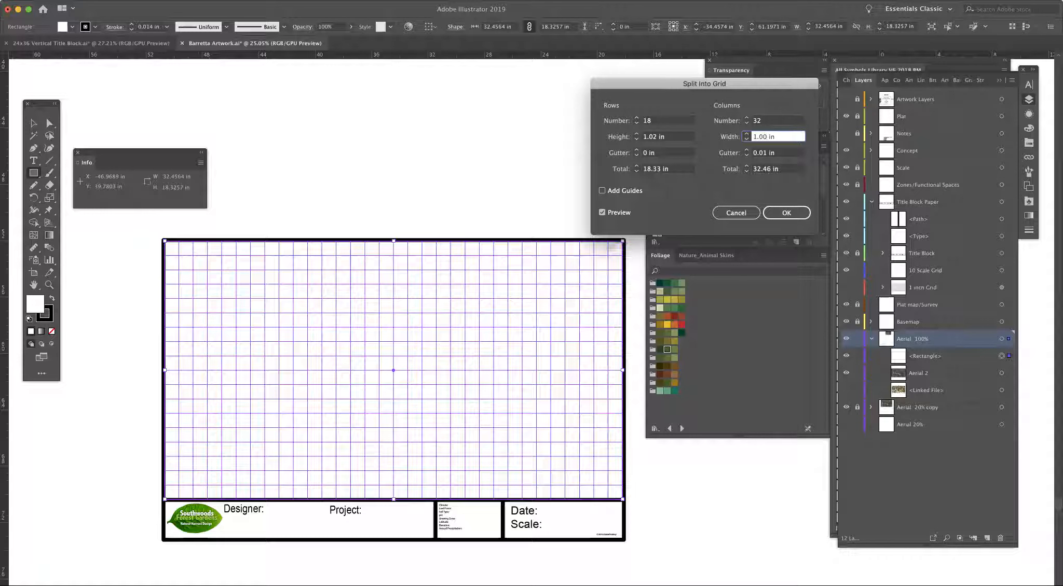
key("Tab")
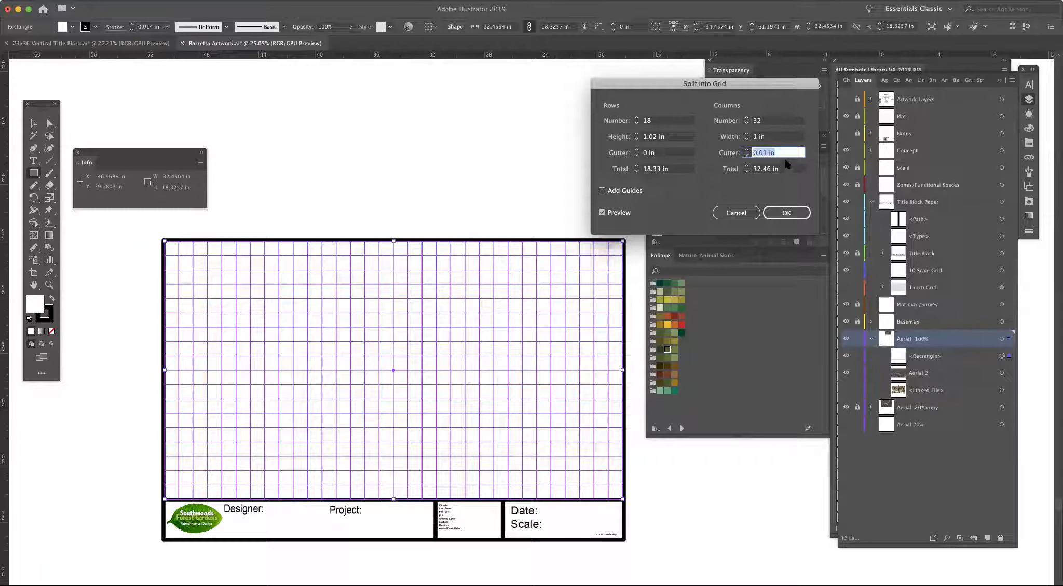
left_click(771, 152)
key("BackSpace")
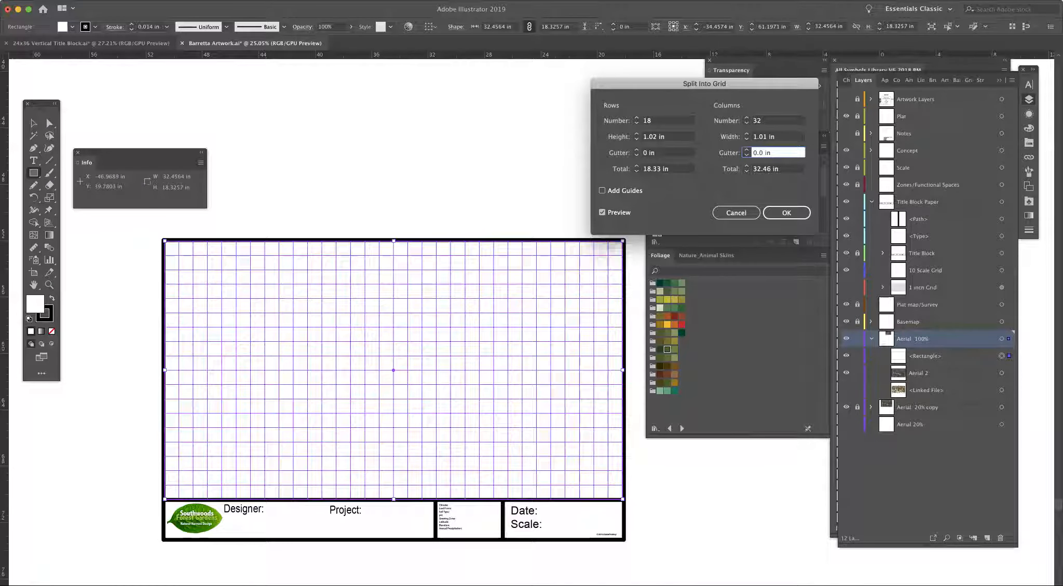
key("Tab")
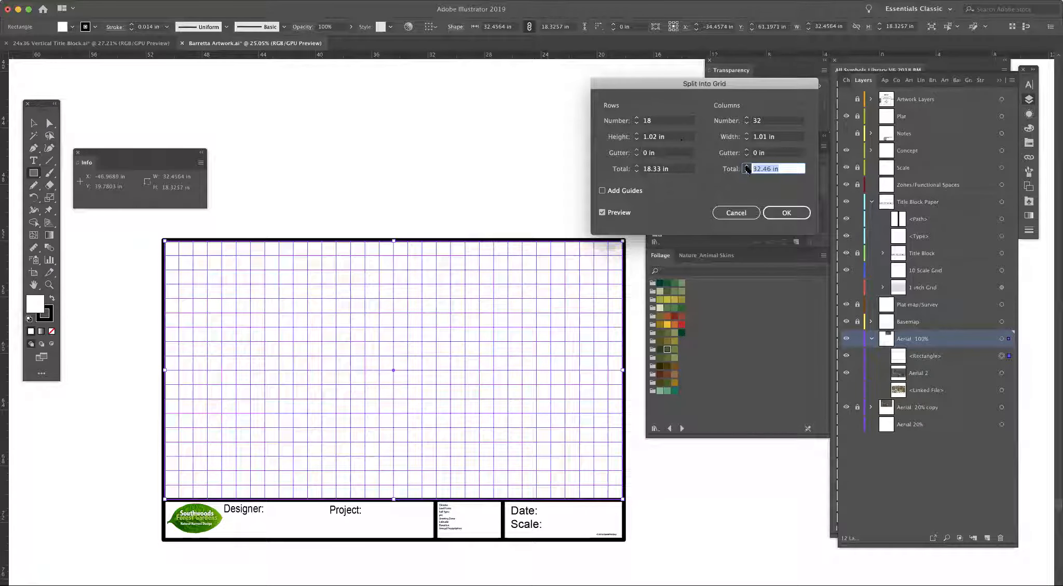
Step: Apply the grid split and group all the resulting cells
left_click(788, 212)
left_click(787, 213)
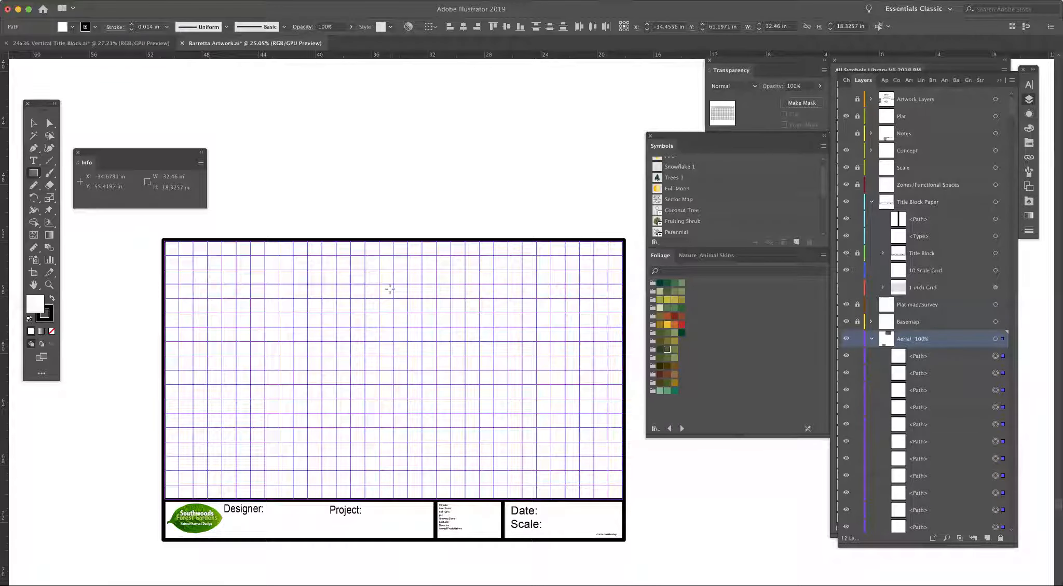
key("super+g")
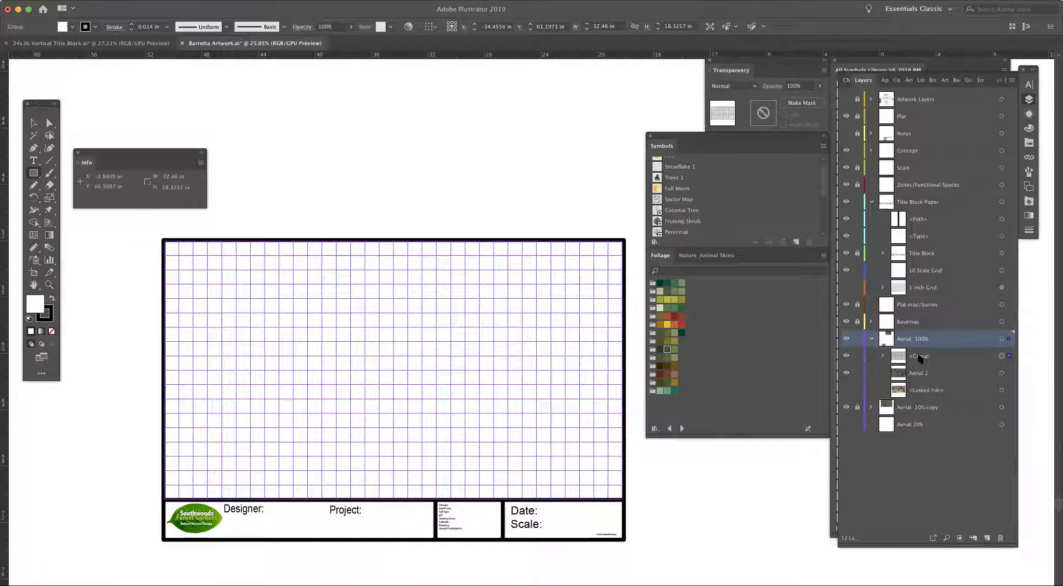
Step: Inspect the grid group in the Aerial 100% layer by expanding it and switching its visibility off and on
left_click(882, 356)
left_click(882, 356)
left_click(846, 356)
left_click(846, 357)
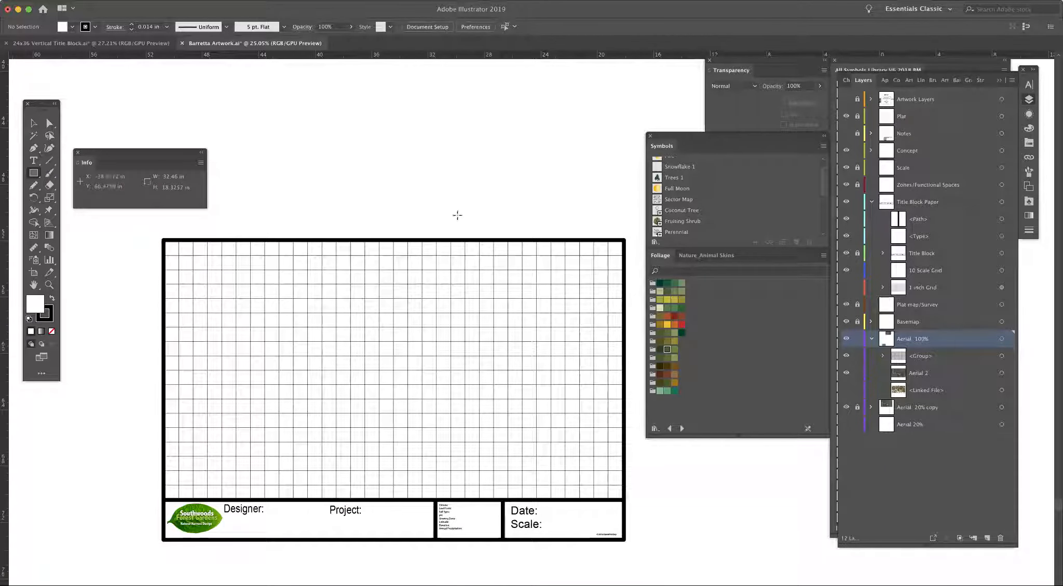
Step: Select the grid group over the drawing area and turn on the perspective grid display
key("v")
left_click(534, 301)
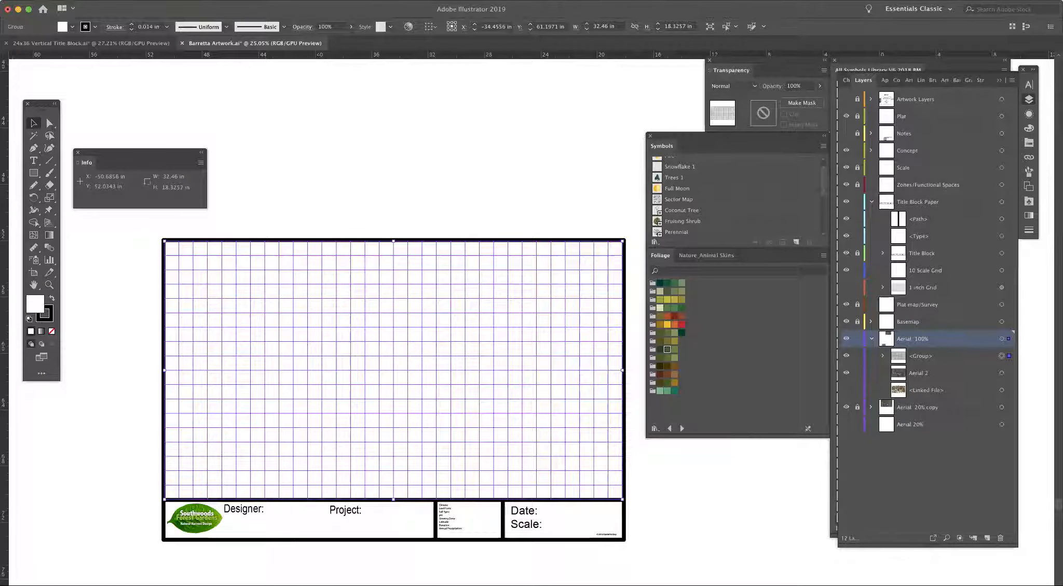
left_click(247, 1)
mouse_move(285, 260)
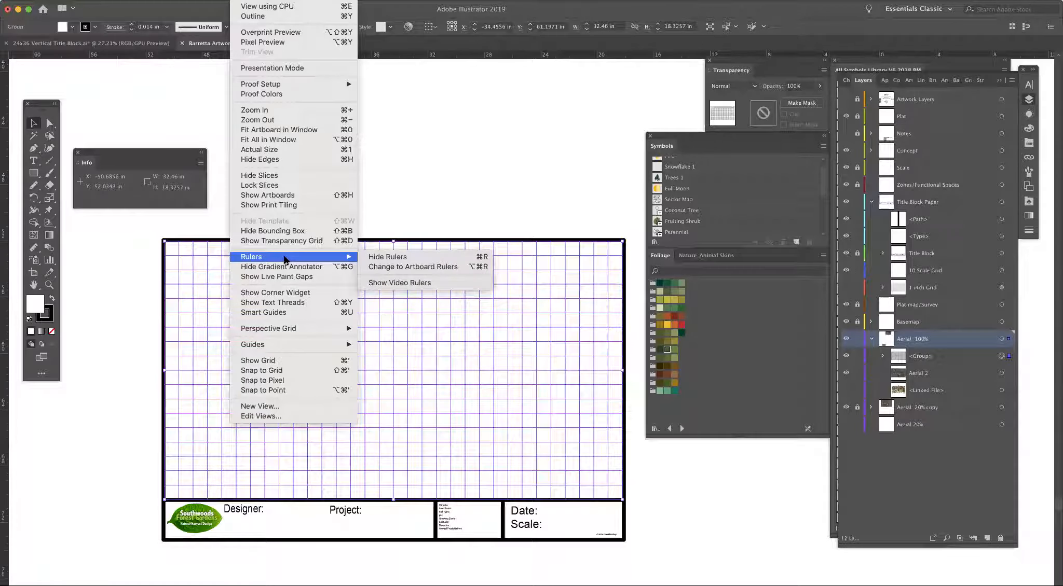
mouse_move(292, 329)
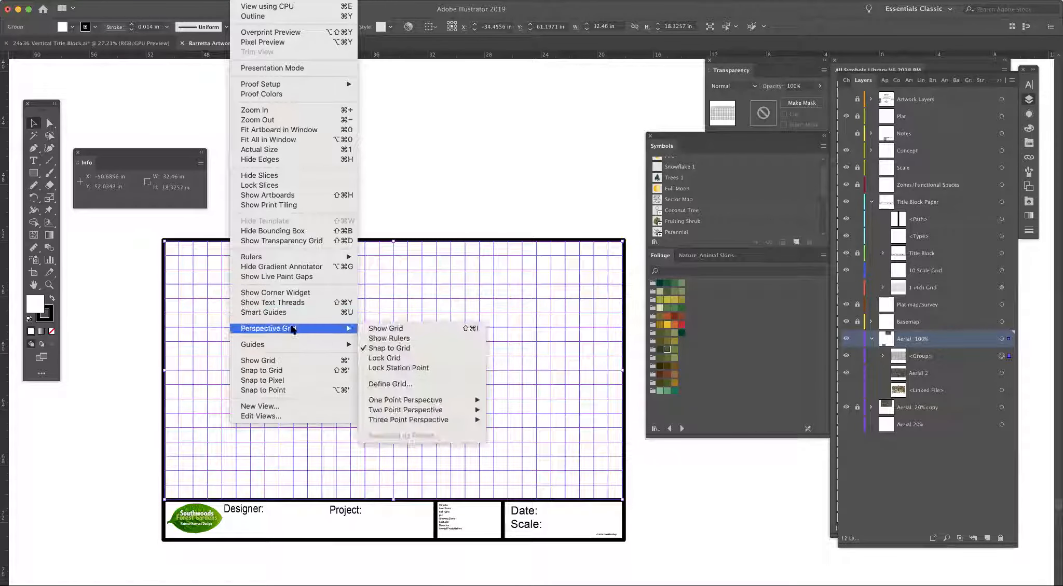
left_click(376, 328)
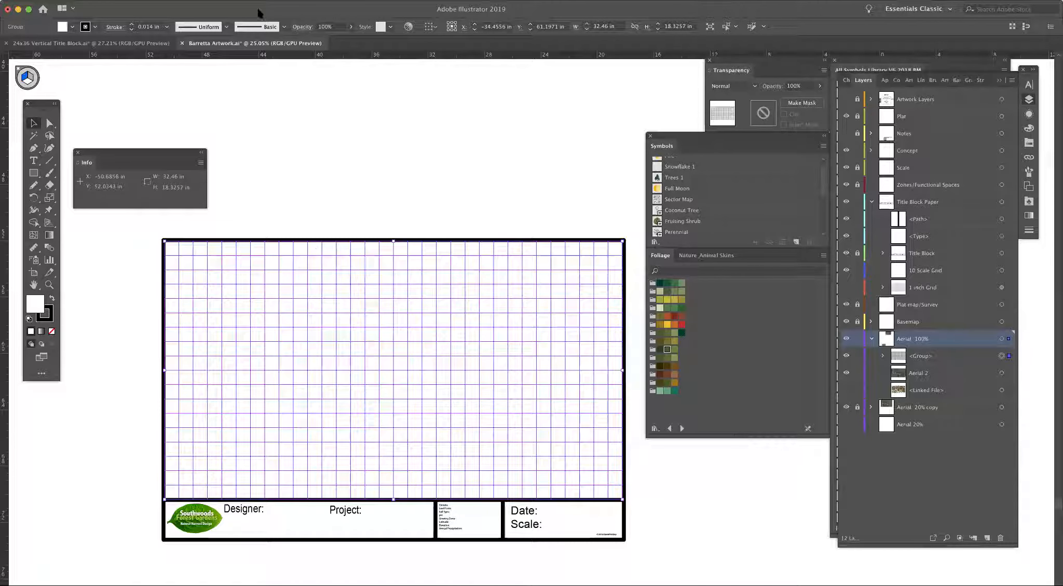
Step: Show the document grid behind the artwork, hide it again, and deselect the grid group
left_click(240, 1)
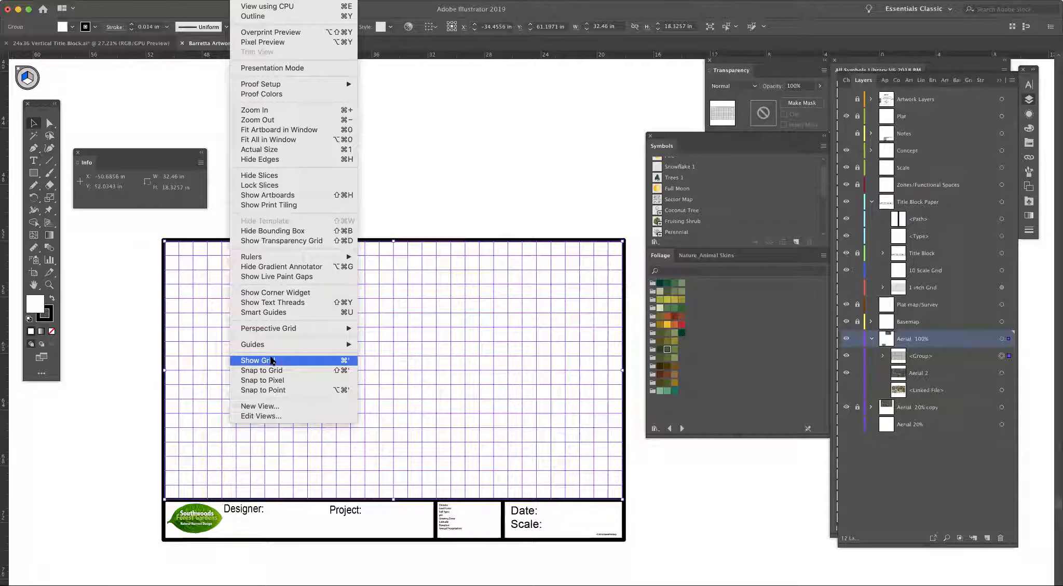
left_click(272, 360)
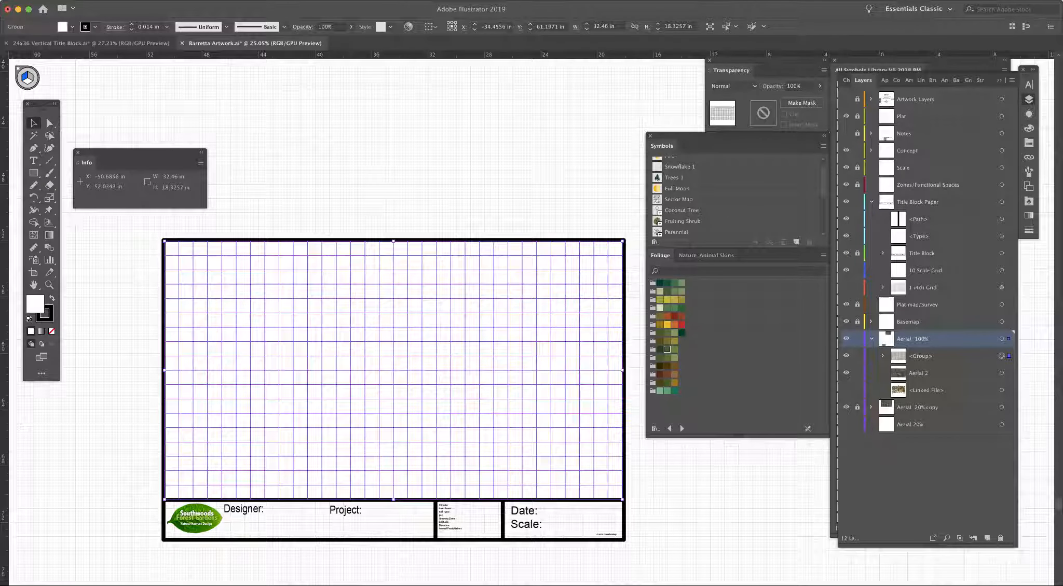
left_click(236, 0)
left_click(239, 0)
left_click(238, 0)
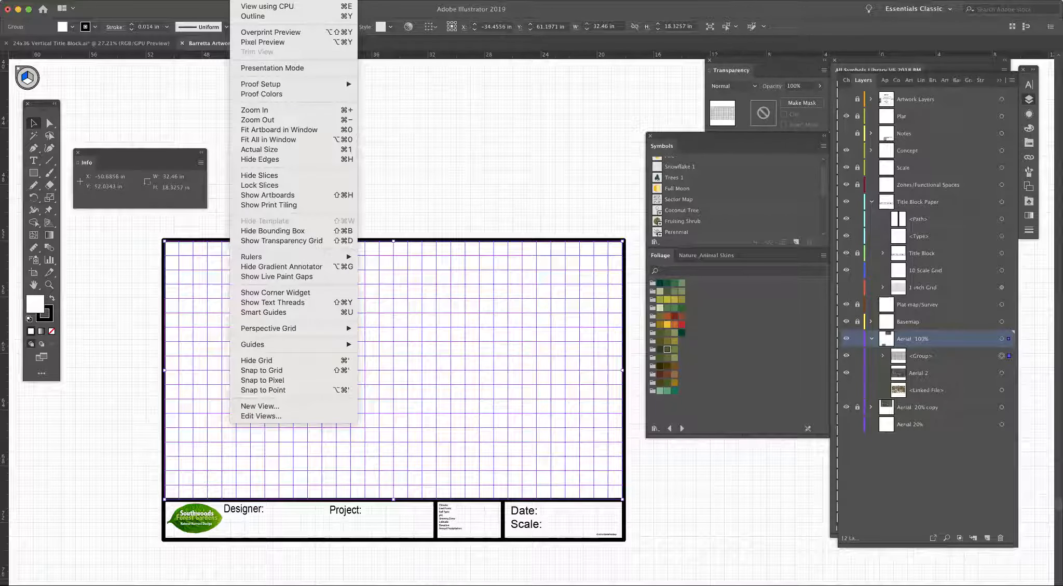
left_click(311, 360)
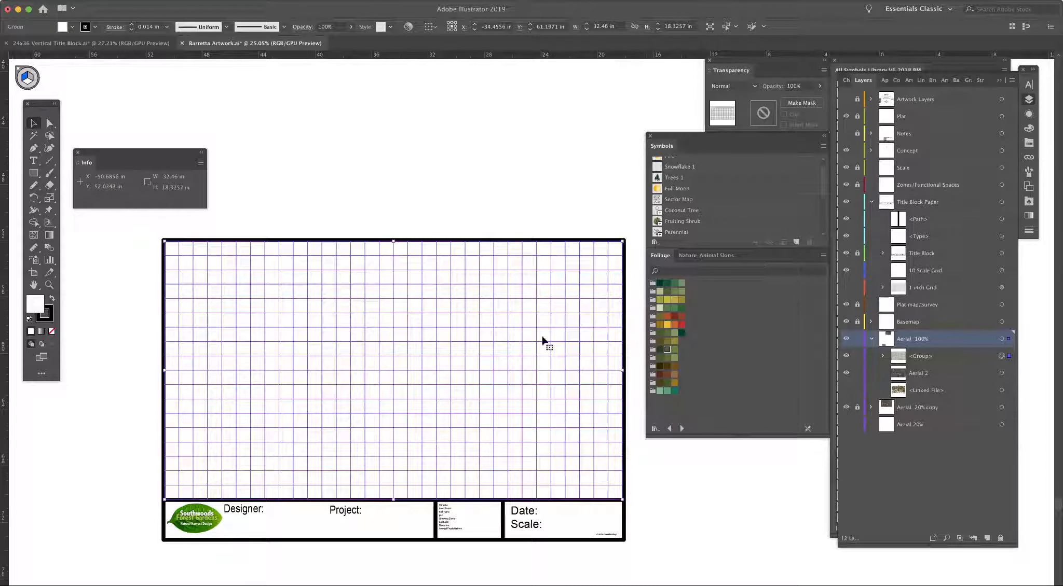
left_click(625, 223)
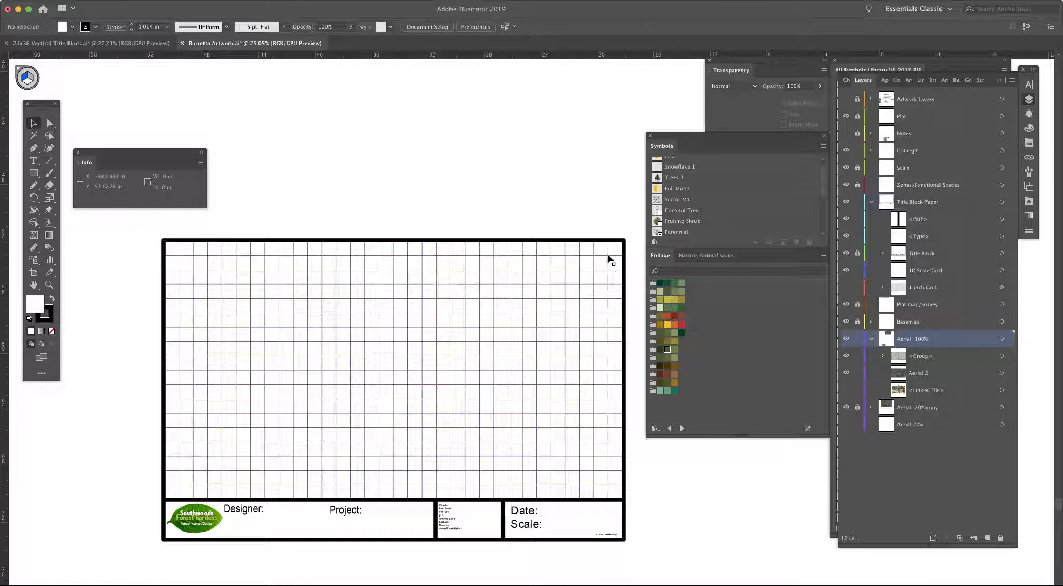
Step: Try a medium gray fill on the grid group, and set its fill to none
left_click(612, 264)
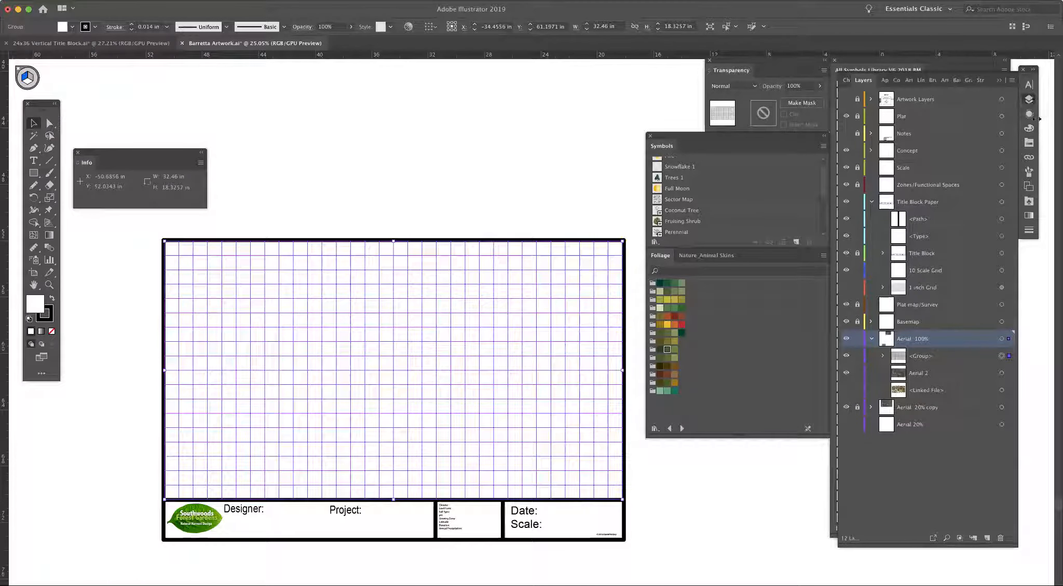
left_click(1028, 143)
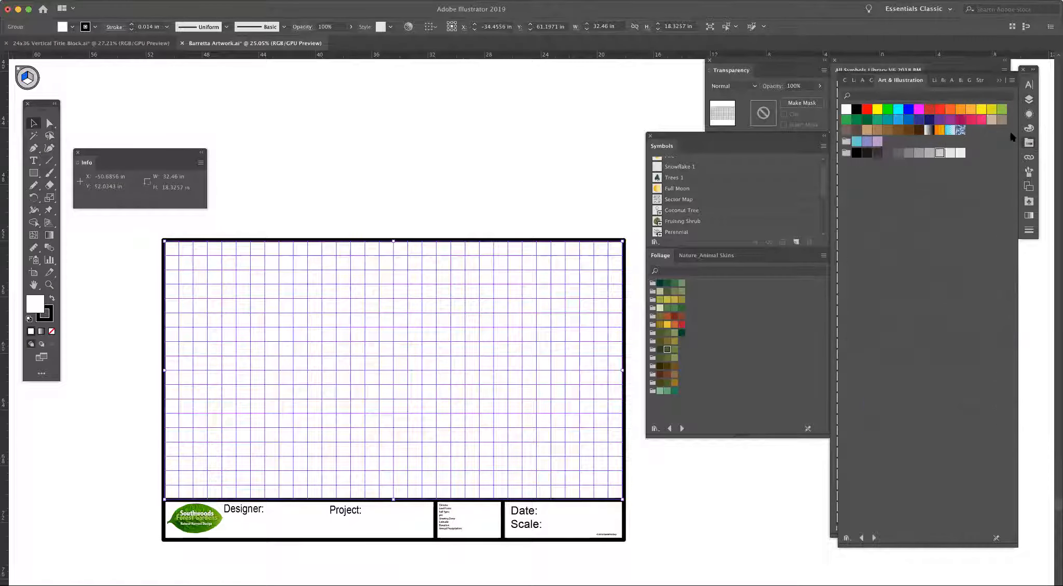
left_click(929, 154)
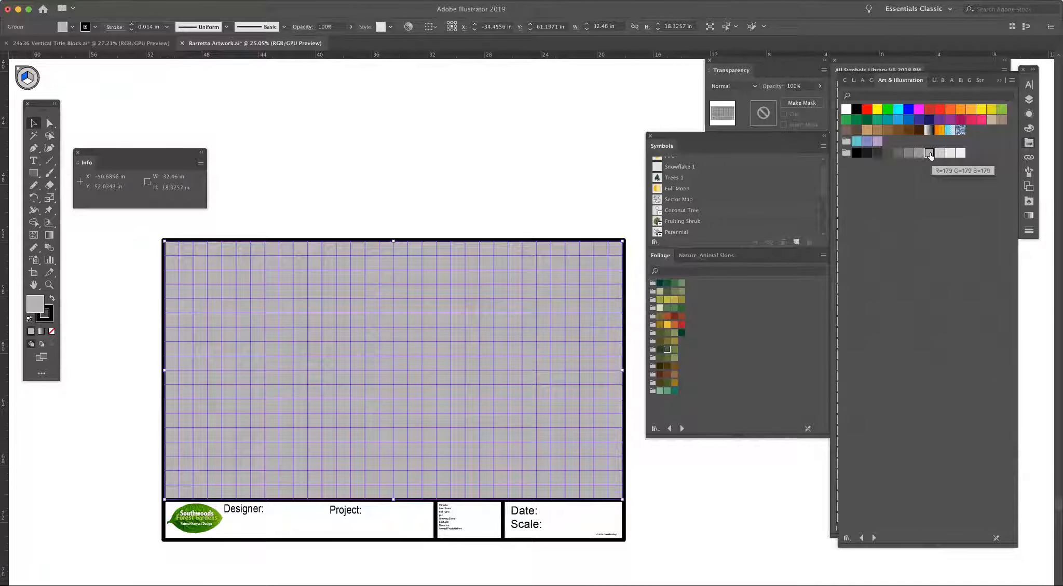
left_click(51, 331)
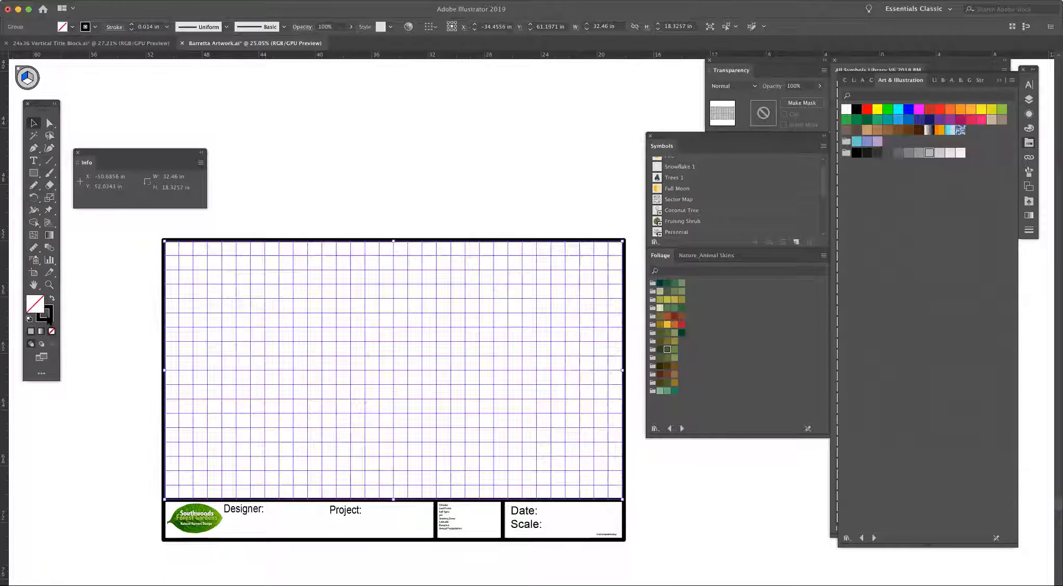
Step: Recolor the grid group's stroke with progressively lighter gray swatches, ending on a very pale gray, and deselect it
left_click(49, 319)
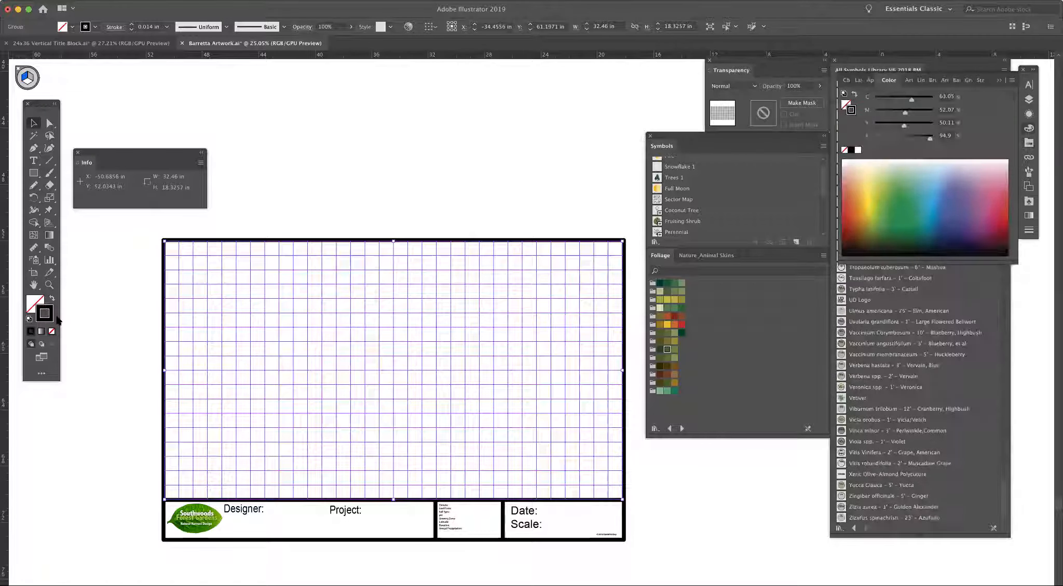
left_click(1029, 142)
left_click(928, 153)
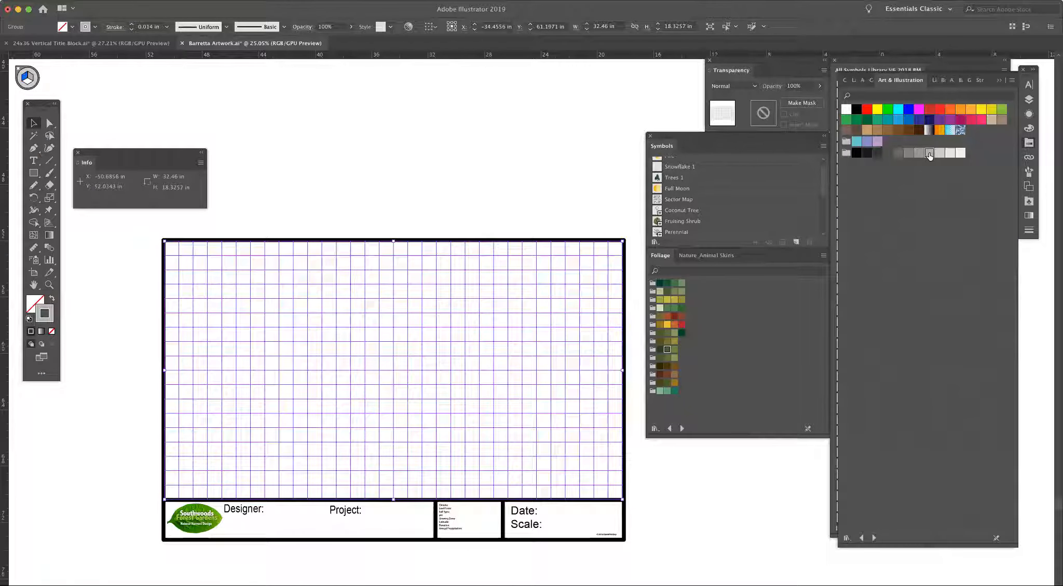
left_click(939, 152)
left_click(623, 195)
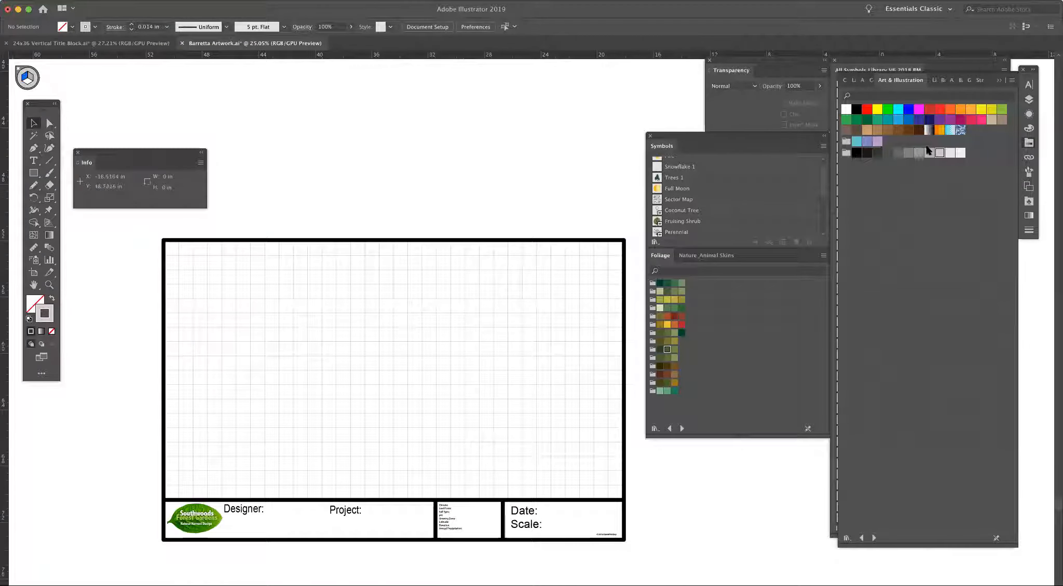
left_click(608, 253)
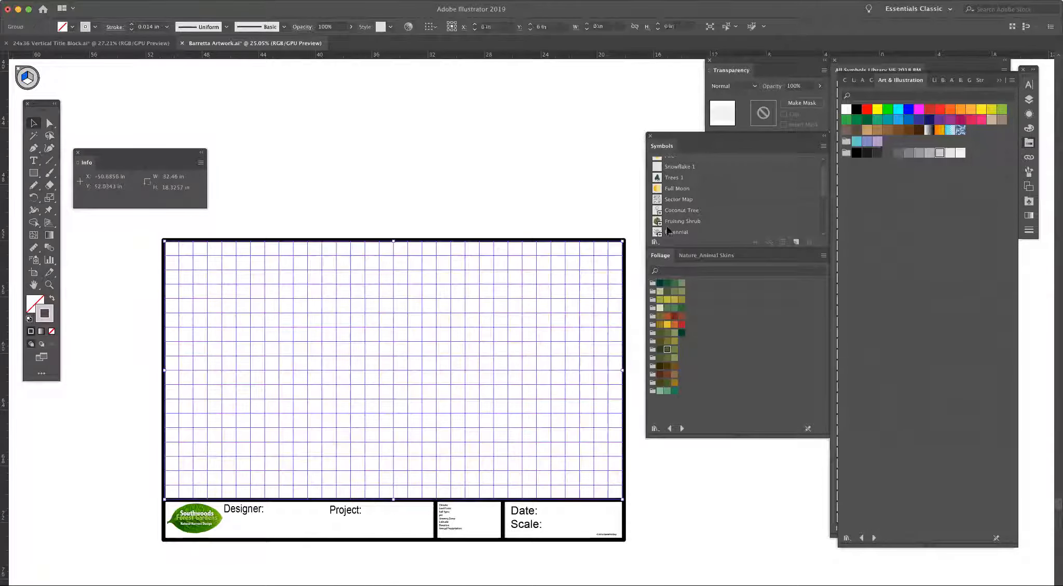
left_click(947, 154)
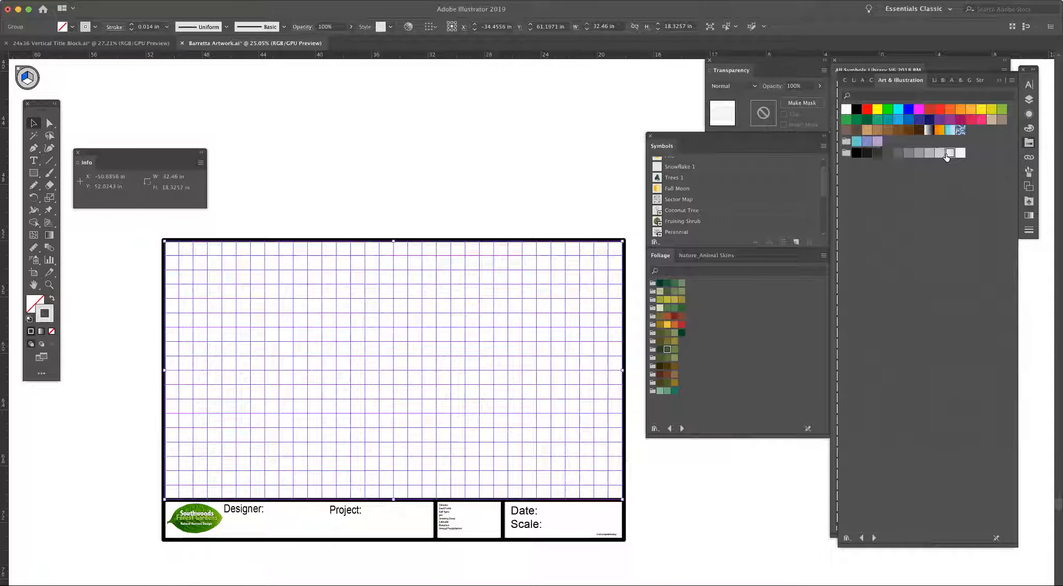
left_click(585, 187)
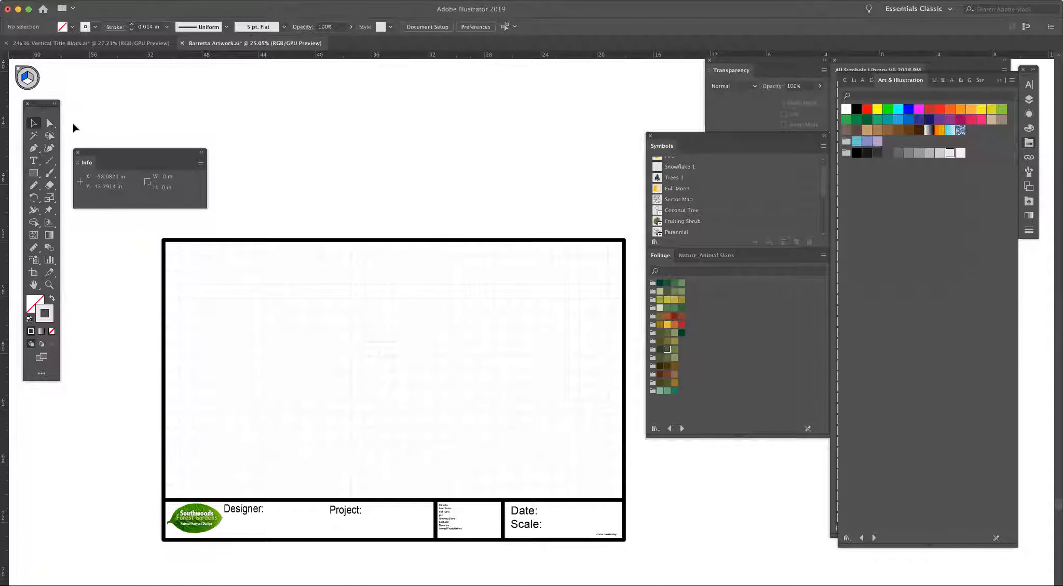
Step: Try the Darken and Lighten blending modes on the grid group, and return it to Normal
left_click(547, 303)
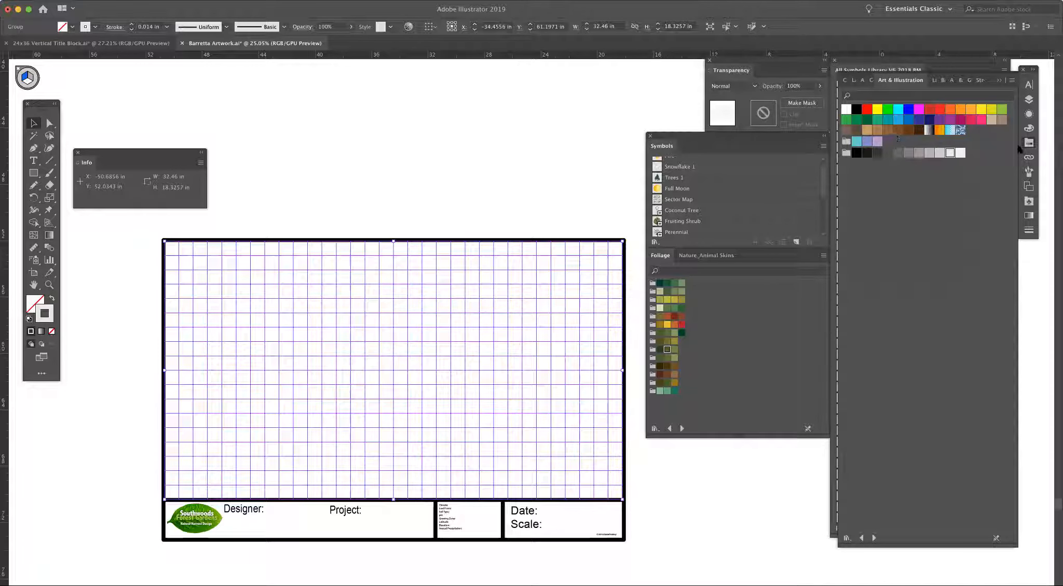
left_click(753, 87)
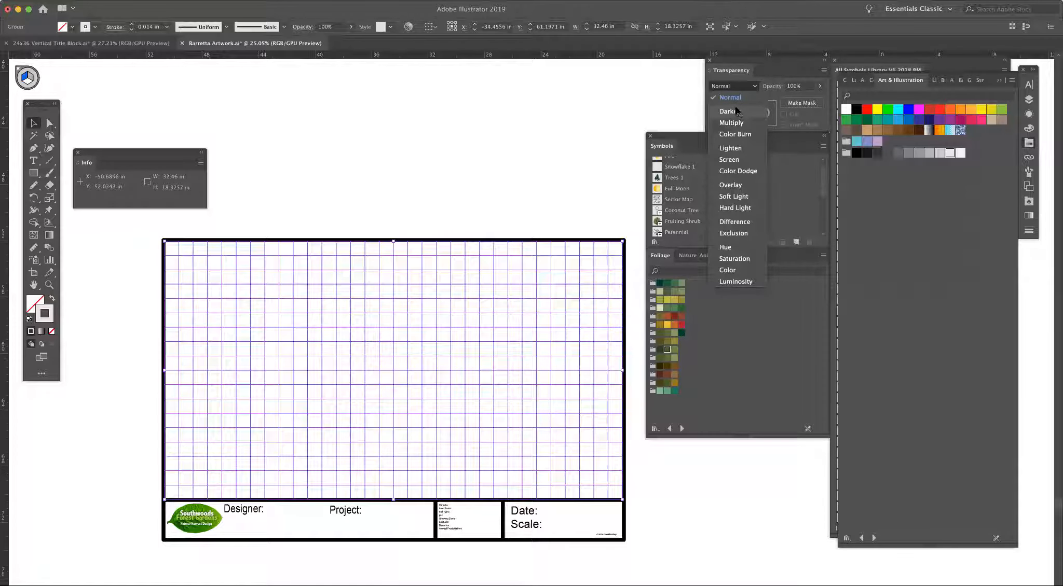
left_click(737, 111)
left_click(753, 88)
left_click(735, 147)
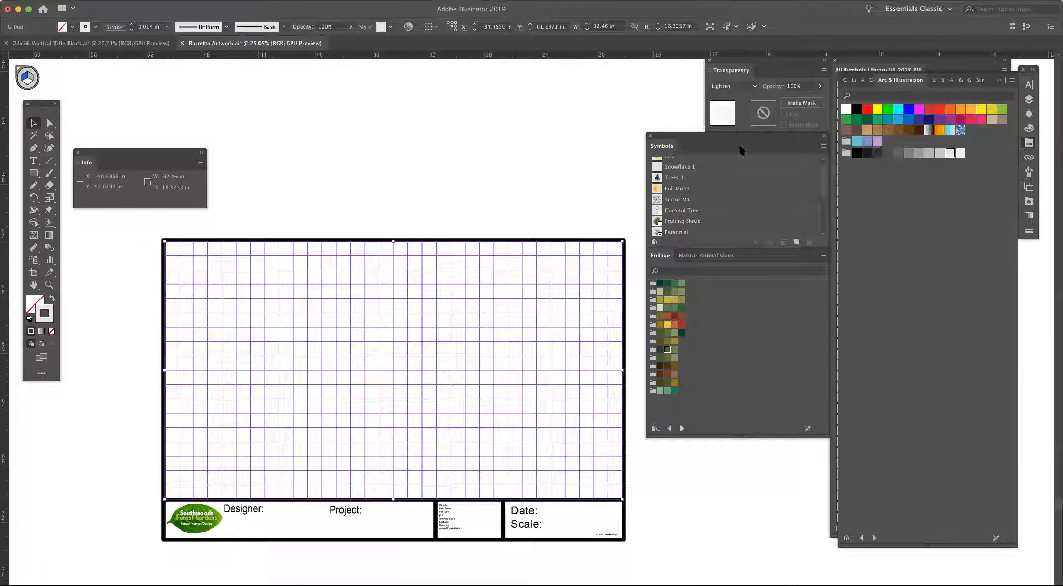
left_click(753, 86)
left_click(742, 96)
left_click(753, 86)
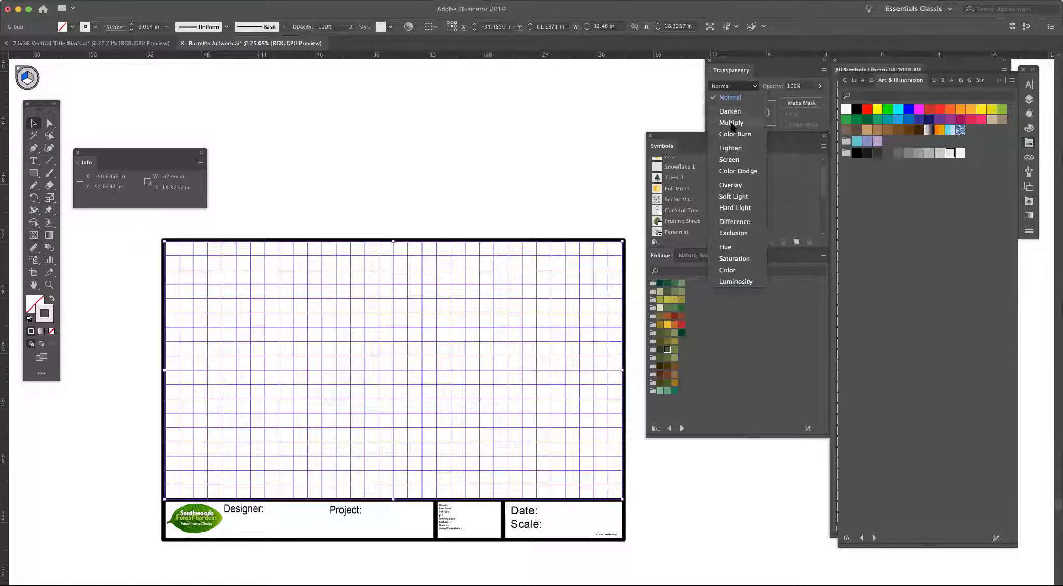
left_click(670, 86)
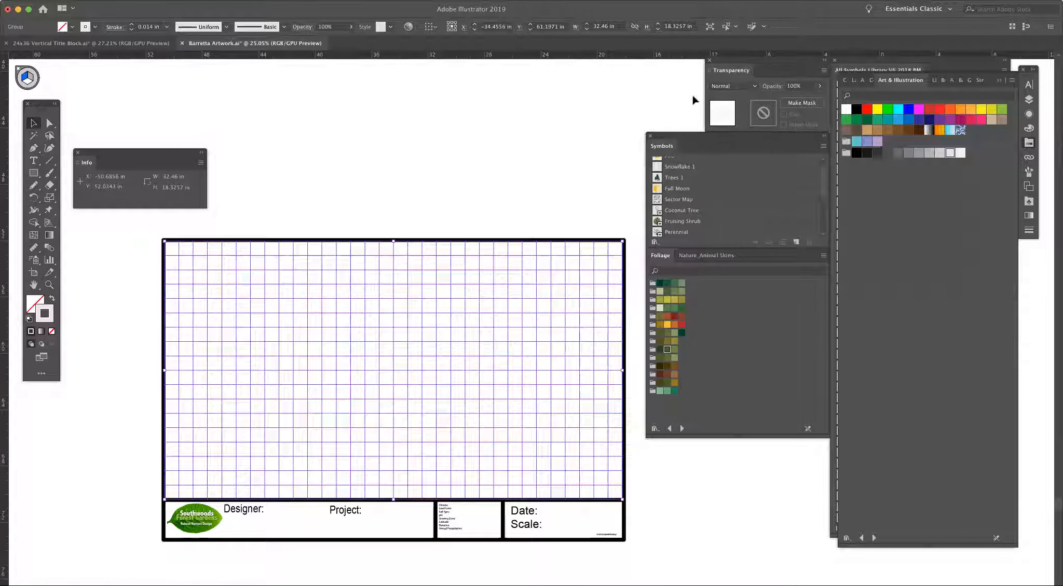
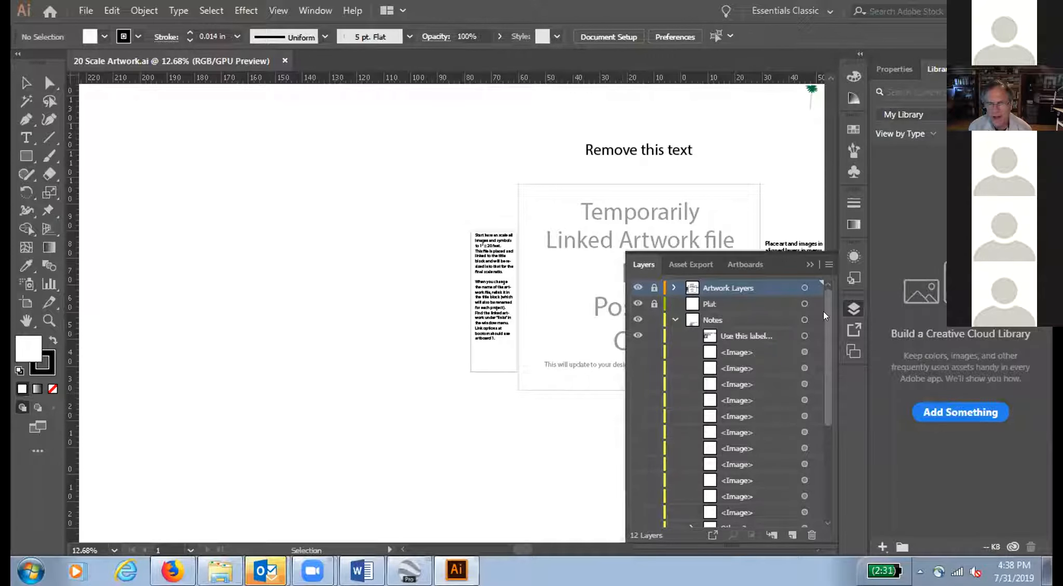
Step: Hide the Artwork Layers and Notes layers, collapse the Notes contents, and make Aerial 100% the active layer
left_click(633, 287)
left_click(632, 319)
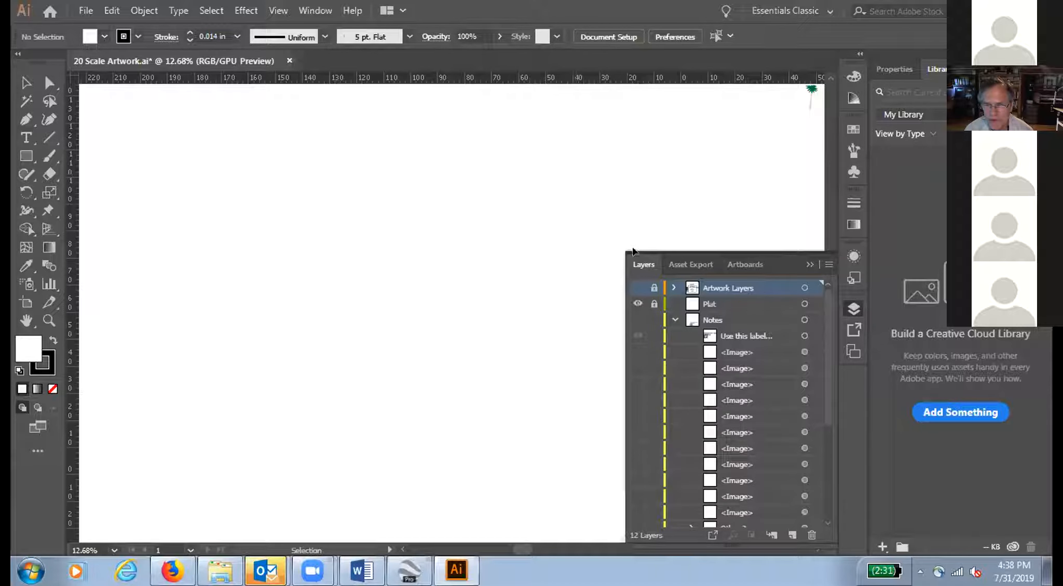
left_click(674, 320)
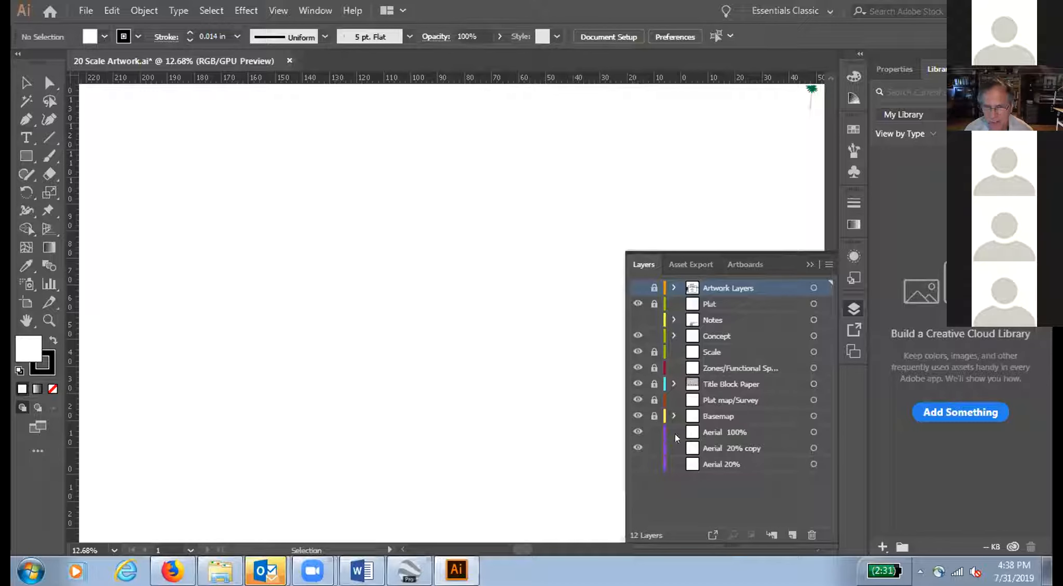
left_click(719, 430)
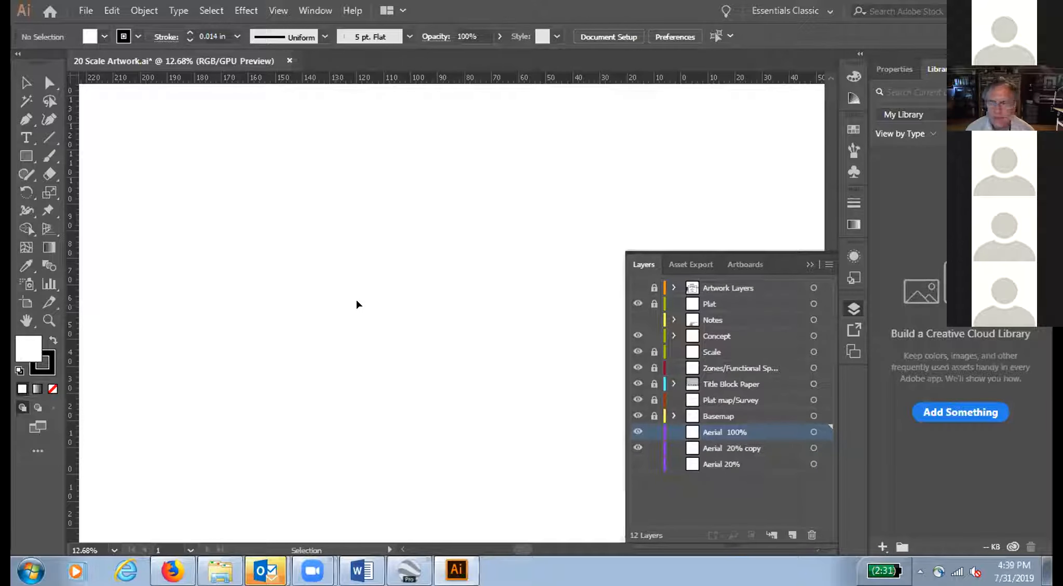
Step: Place Aerial for Basemap_Brazoria.jpg as a linked image near the upper-left corner of the visible canvas
left_click(86, 11)
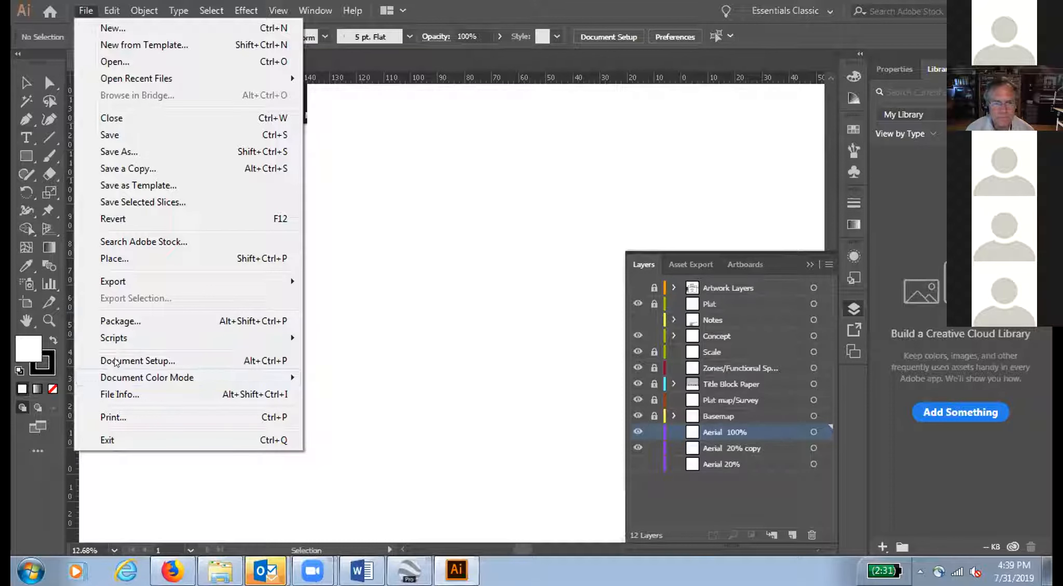
left_click(112, 259)
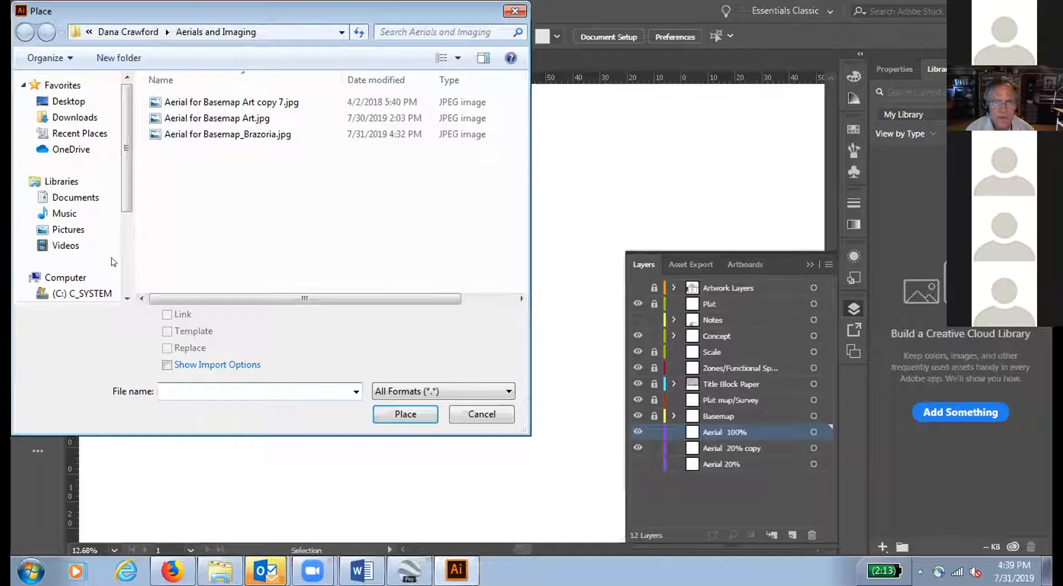
left_click(198, 134)
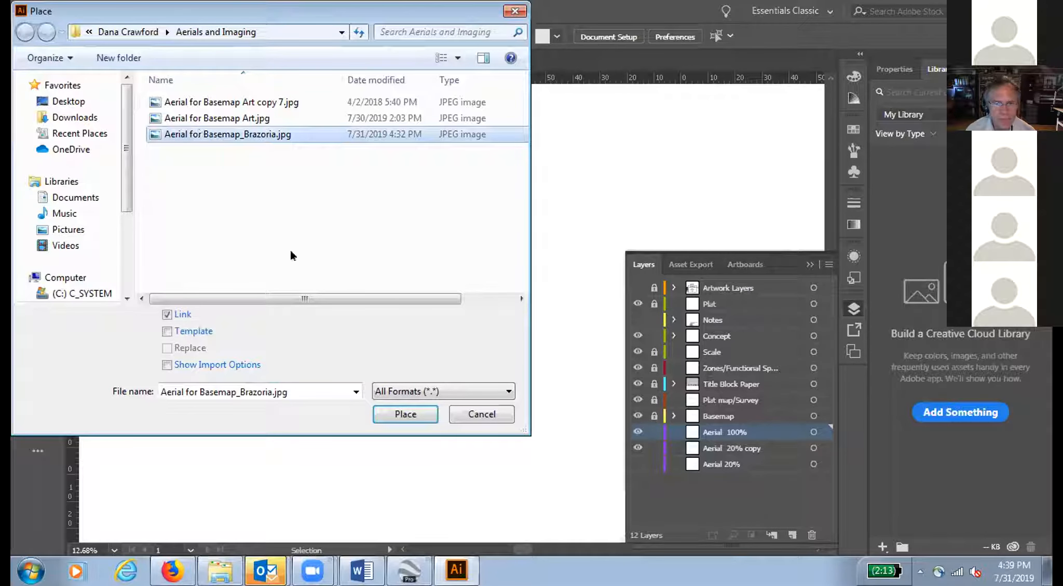
left_click(392, 413)
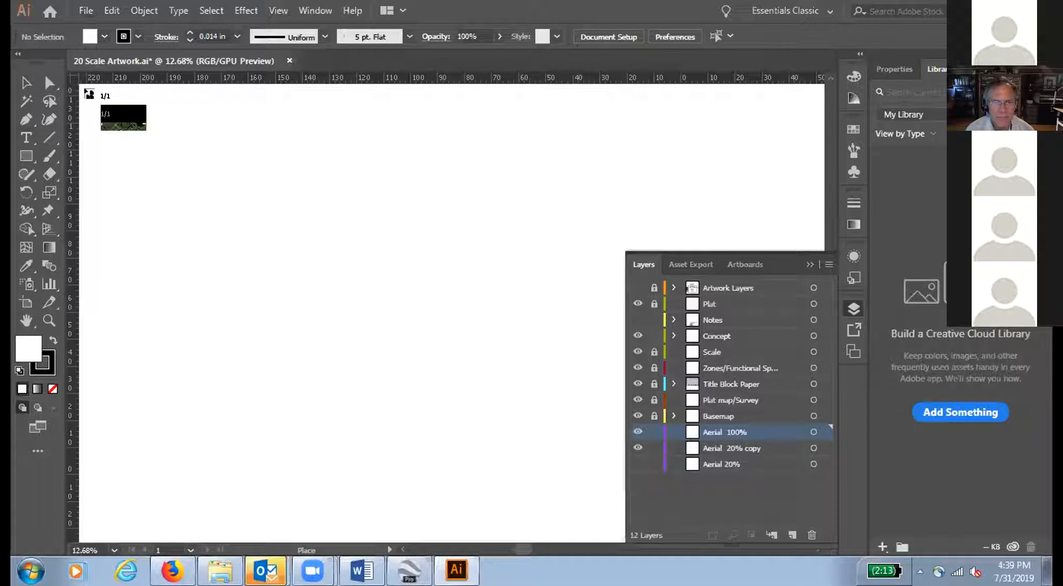
left_click(85, 92)
Step: Try stretching the placed aerial freely to about 900% of its width and 732% of its height
left_click_drag(165, 135, 571, 372)
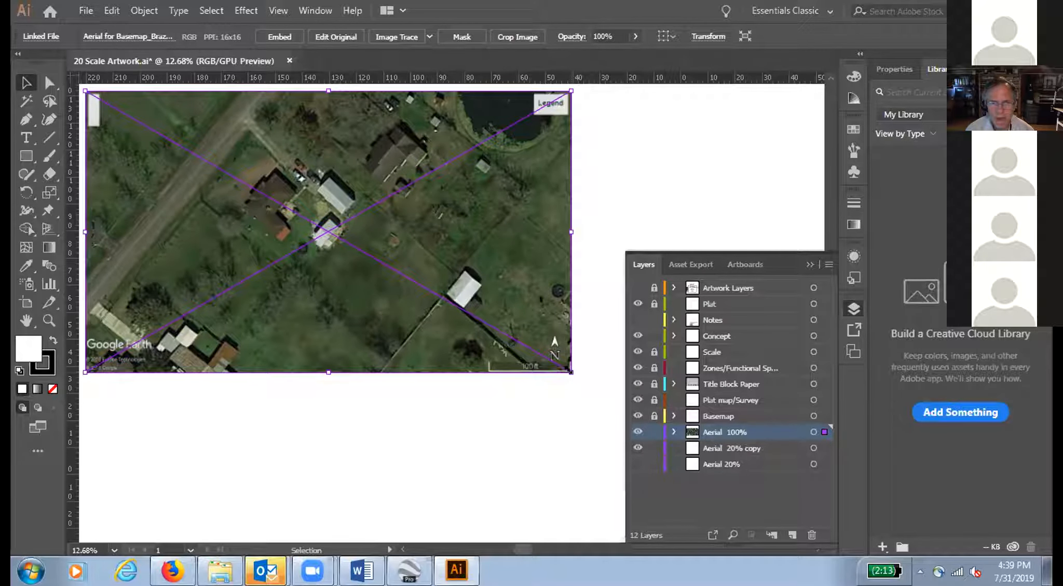
left_click_drag(571, 372, 804, 422)
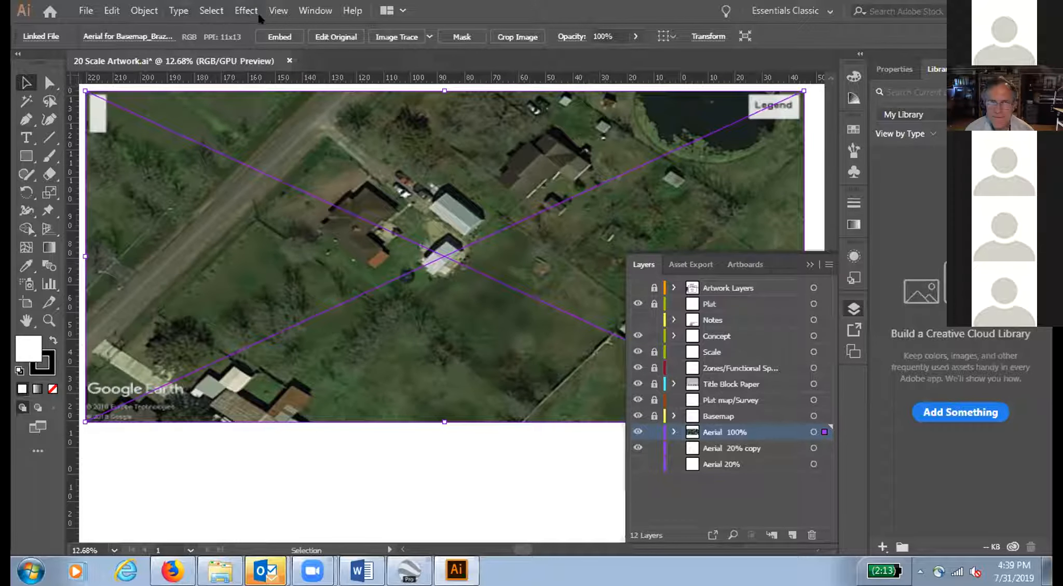
Step: Show the list of linked files with the Magic Wand settings open, and hide the Creative Cloud libraries
left_click(310, 10)
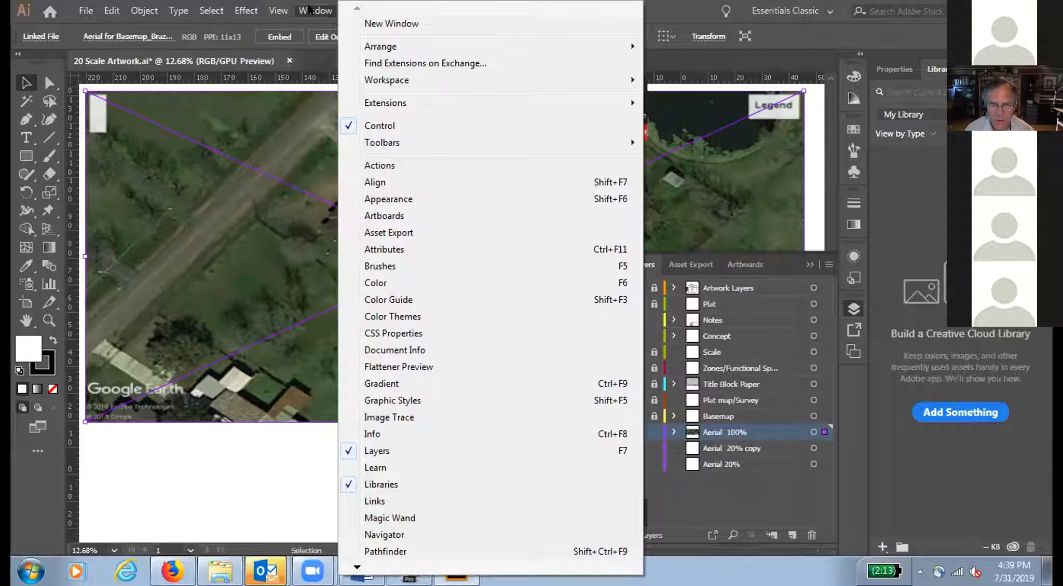
left_click(386, 516)
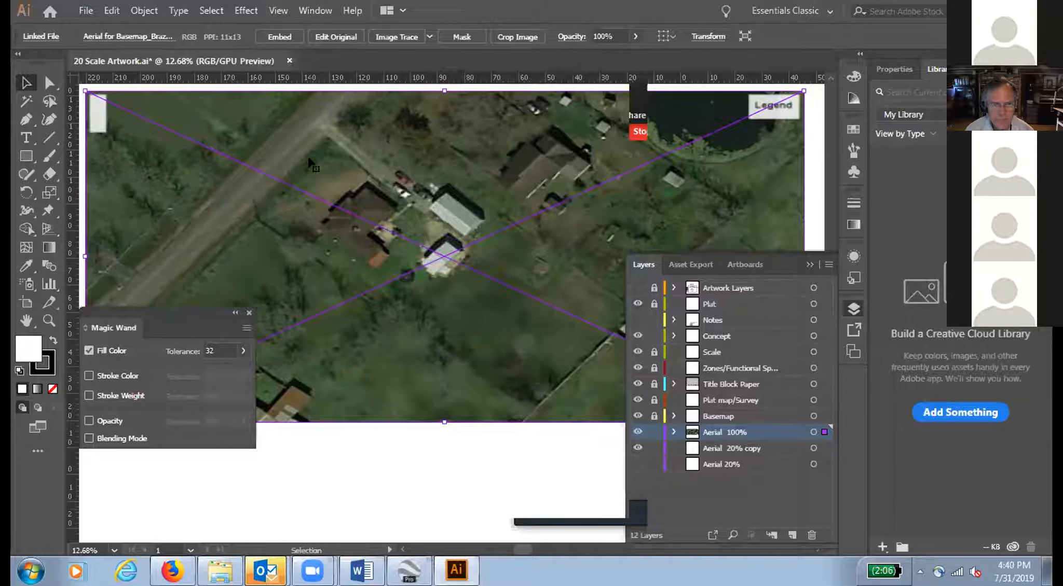
left_click(308, 11)
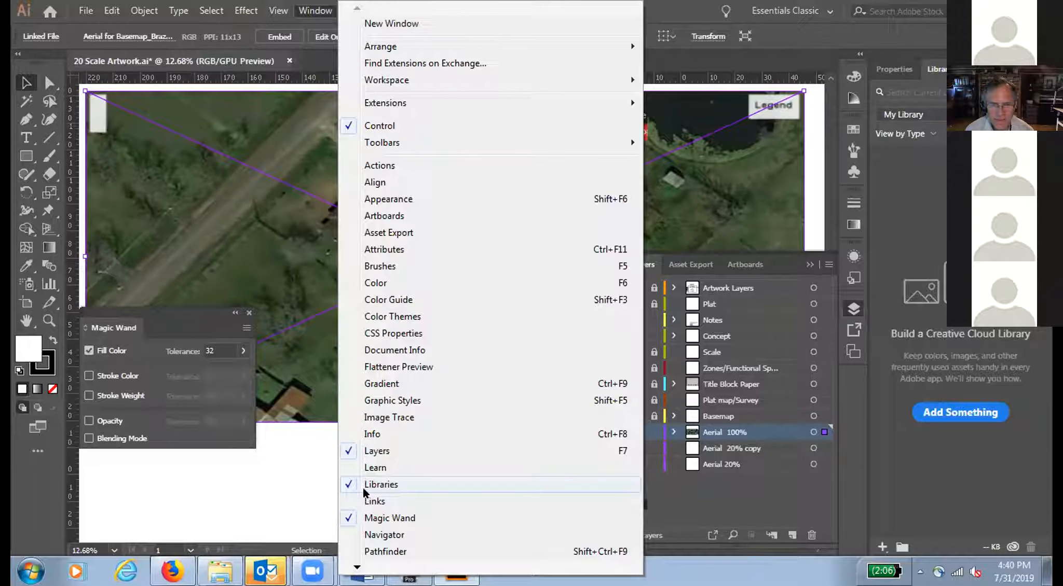
left_click(344, 483)
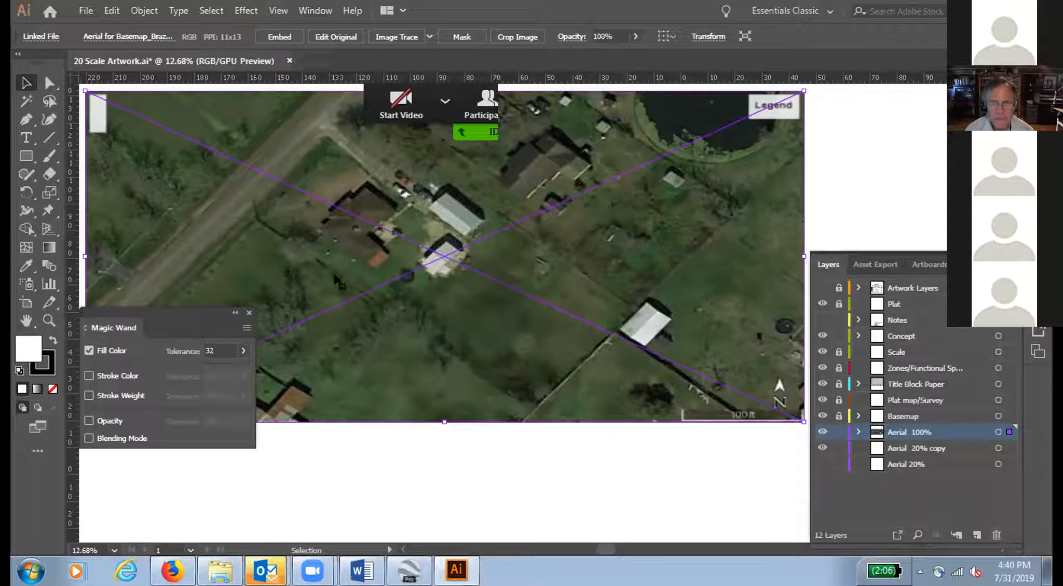
left_click(315, 10)
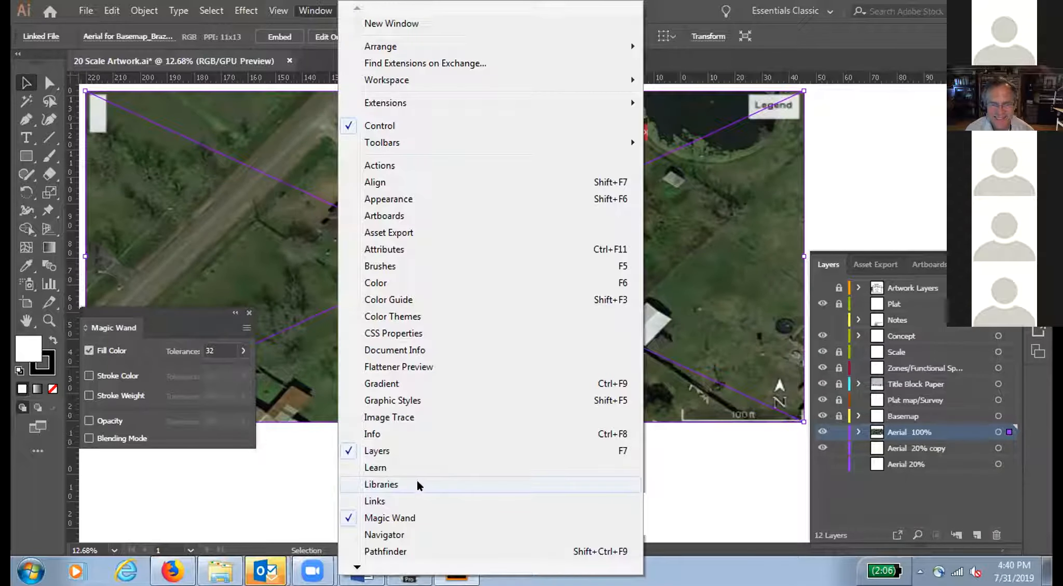
left_click(414, 495)
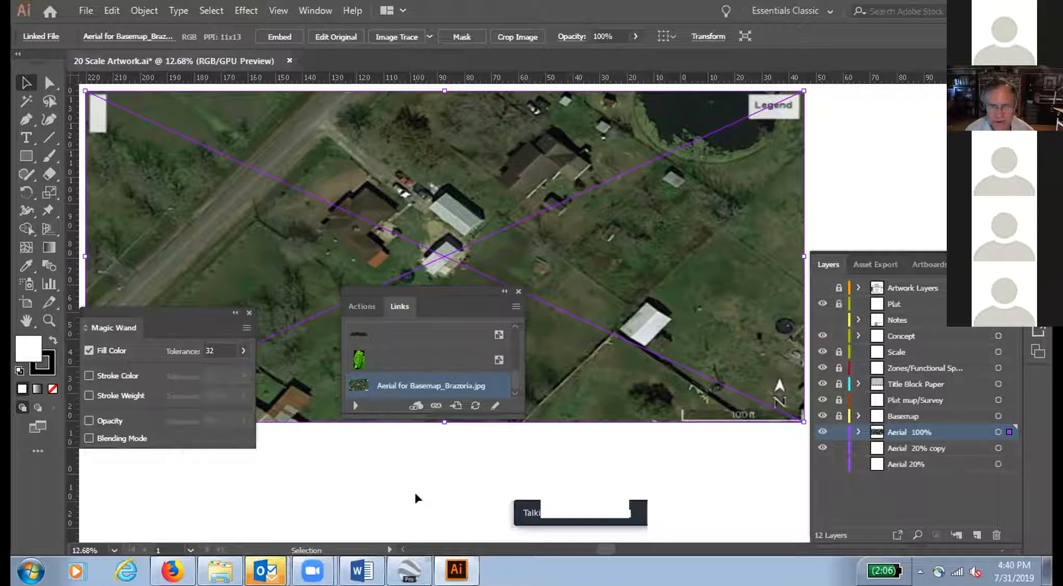
Step: Review the link list's thumbnail options, keeping the small size, and show the file details of Aerial for Basemap_Brazoria.jpg
left_click(515, 308)
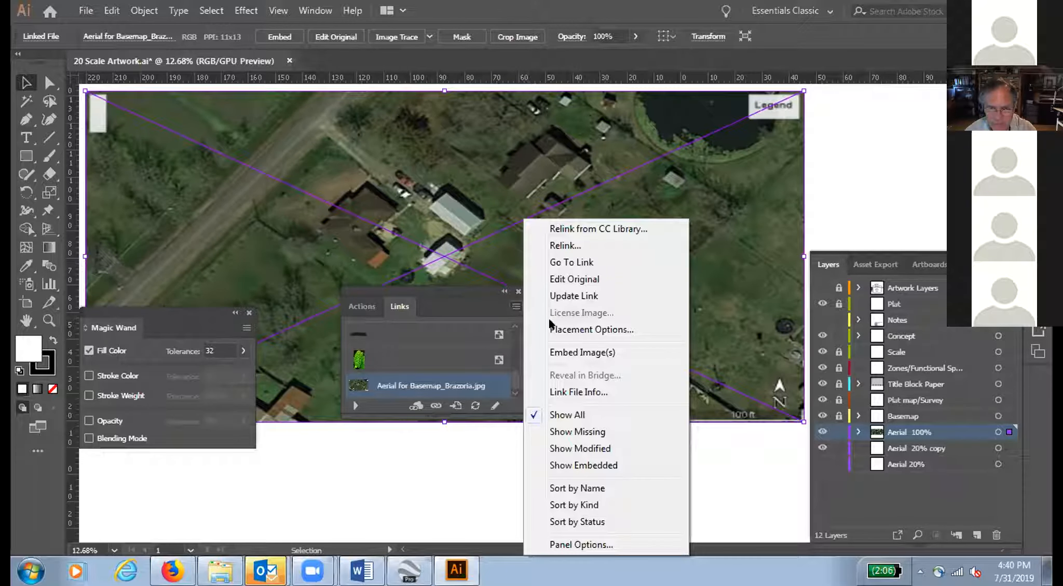
left_click(573, 544)
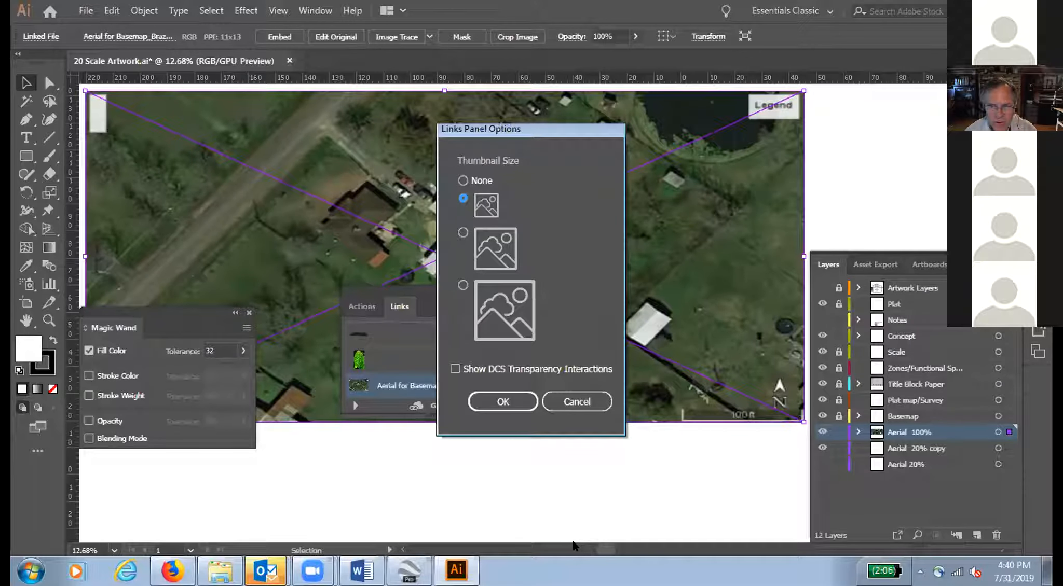
left_click(501, 401)
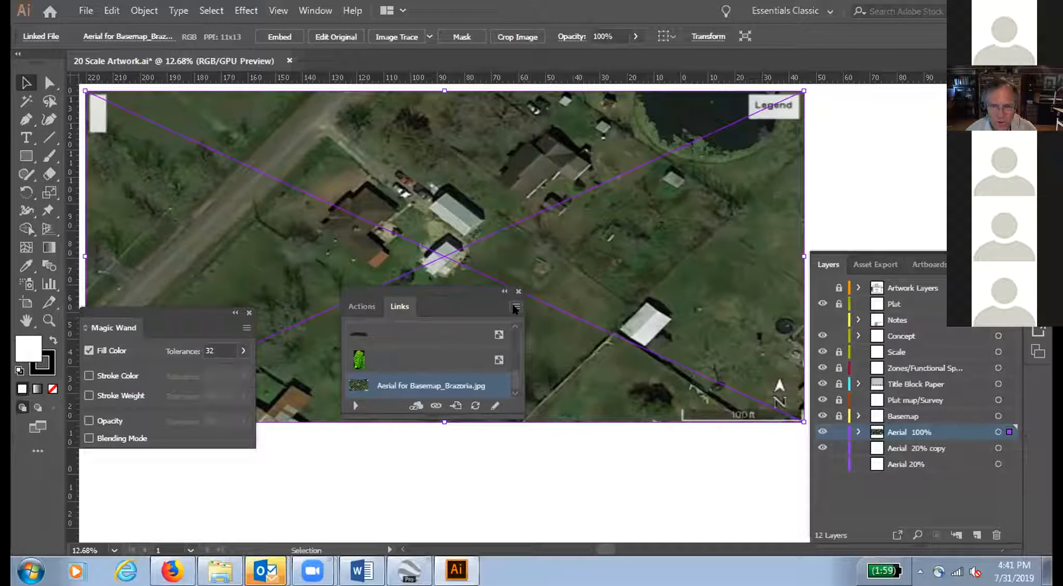
left_click(355, 406)
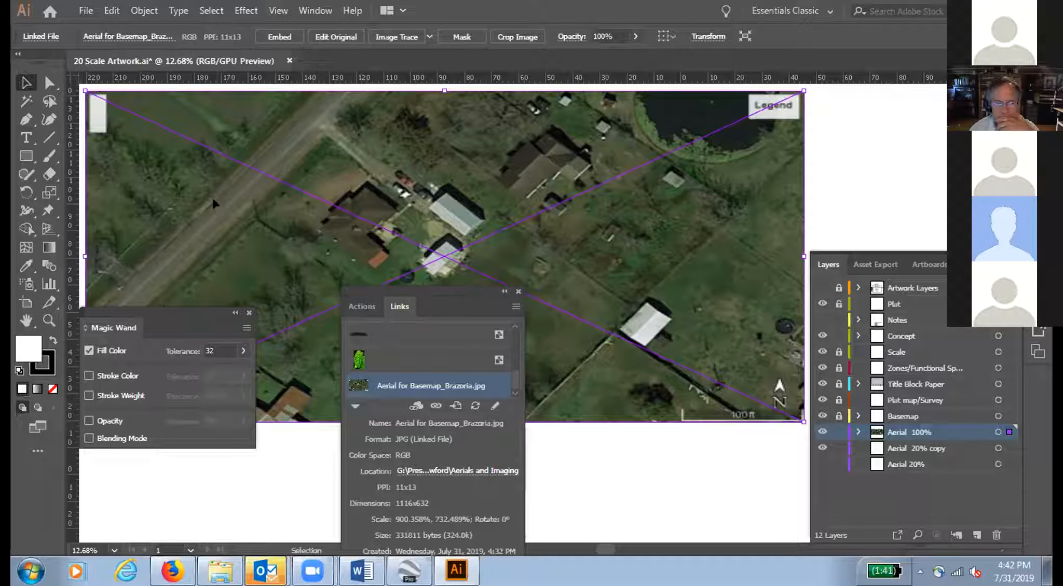
Step: Undo the aerial's free resizes, try another stretch to about 1143% by 734%, and undo it back to 100%
key("ctrl+z")
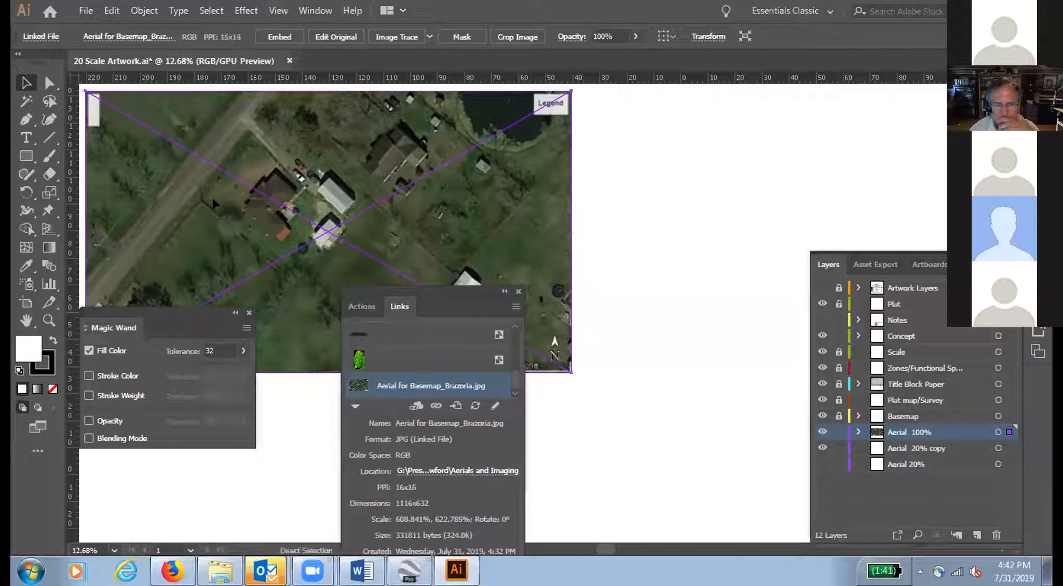
key("ctrl+z")
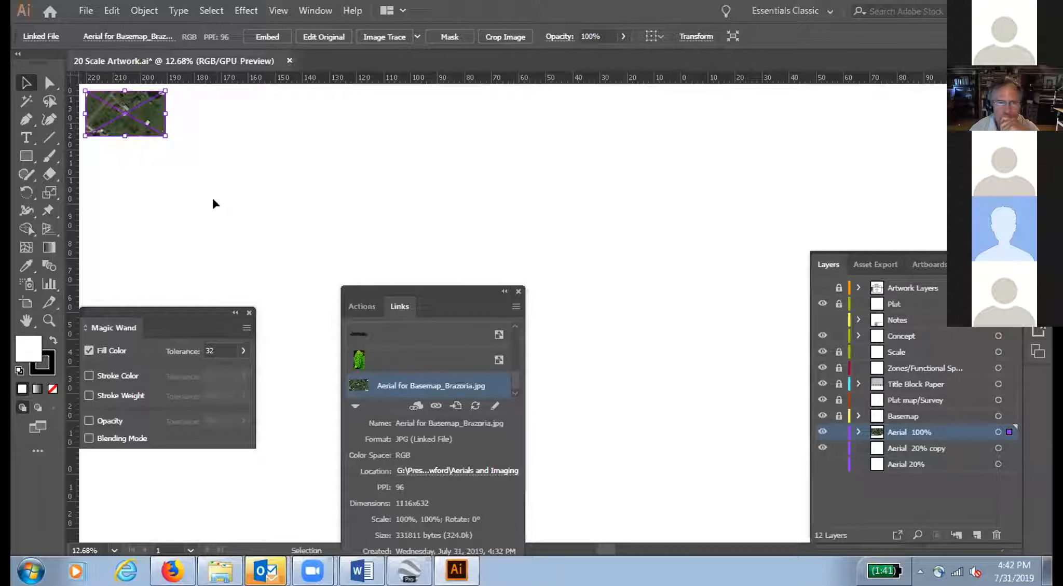
left_click_drag(165, 136, 164, 134)
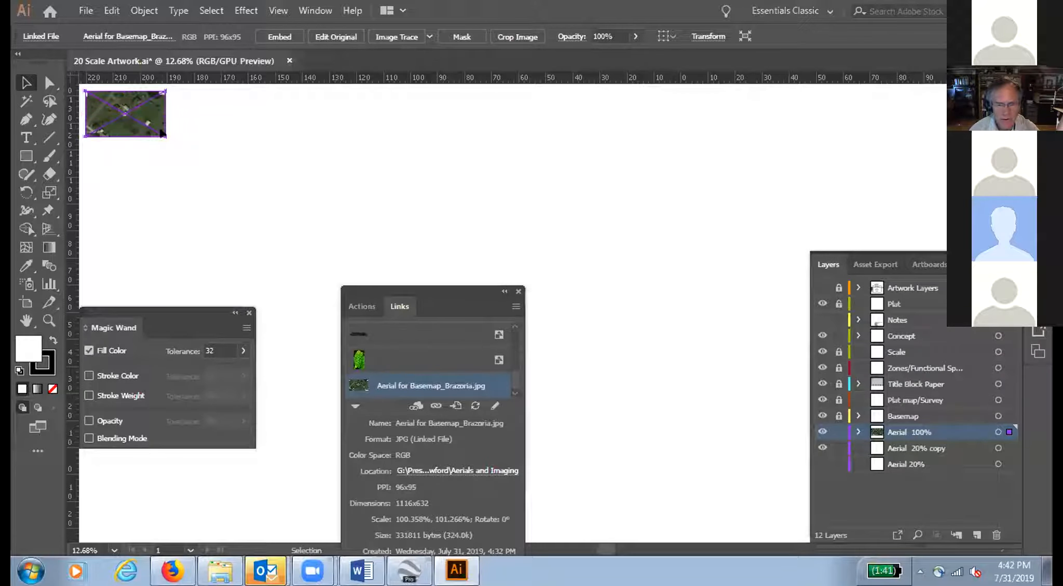
key("ctrl+z")
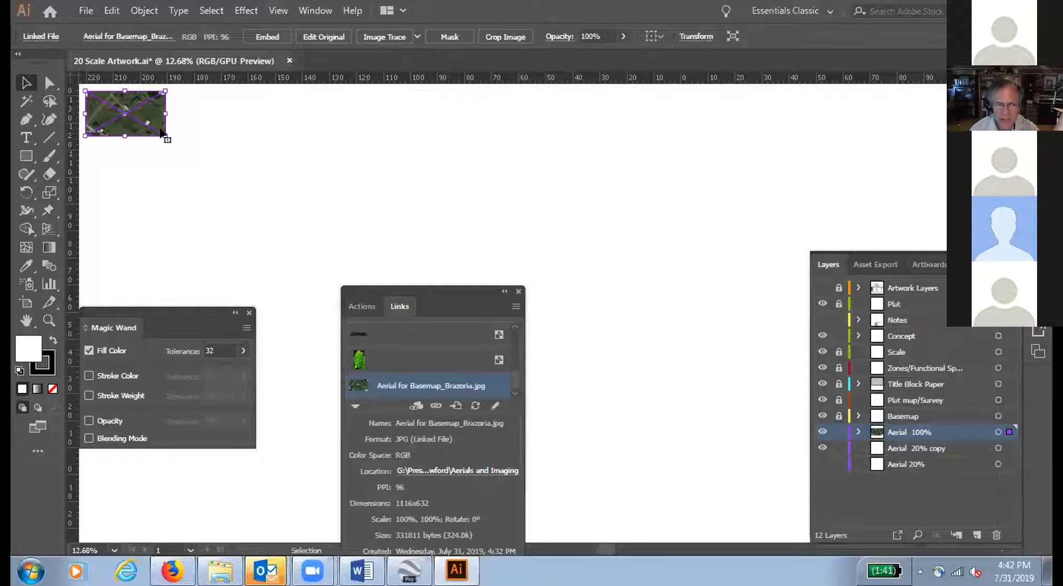
left_click_drag(670, 392, 993, 424)
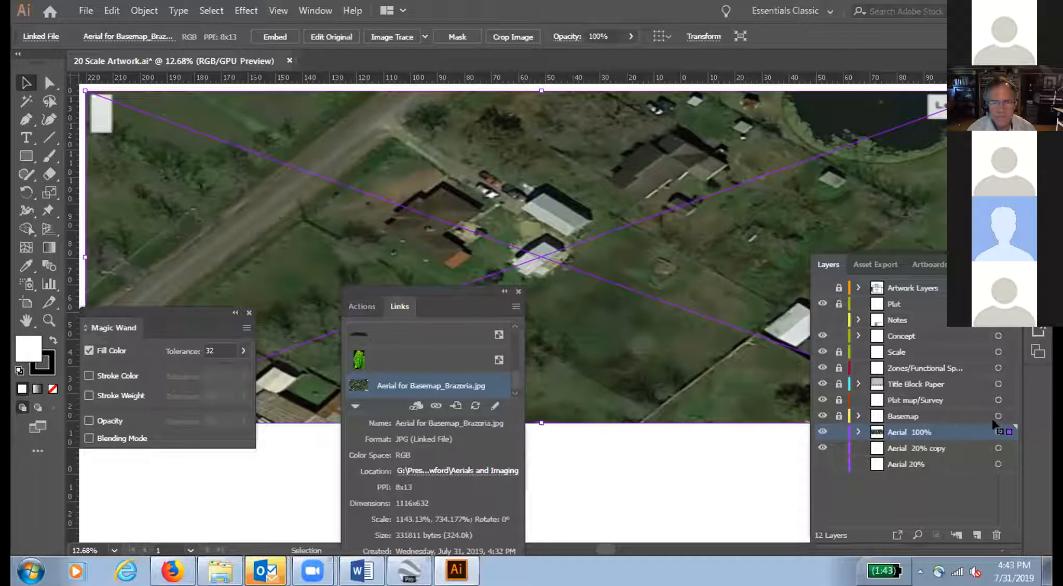
key("ctrl+z")
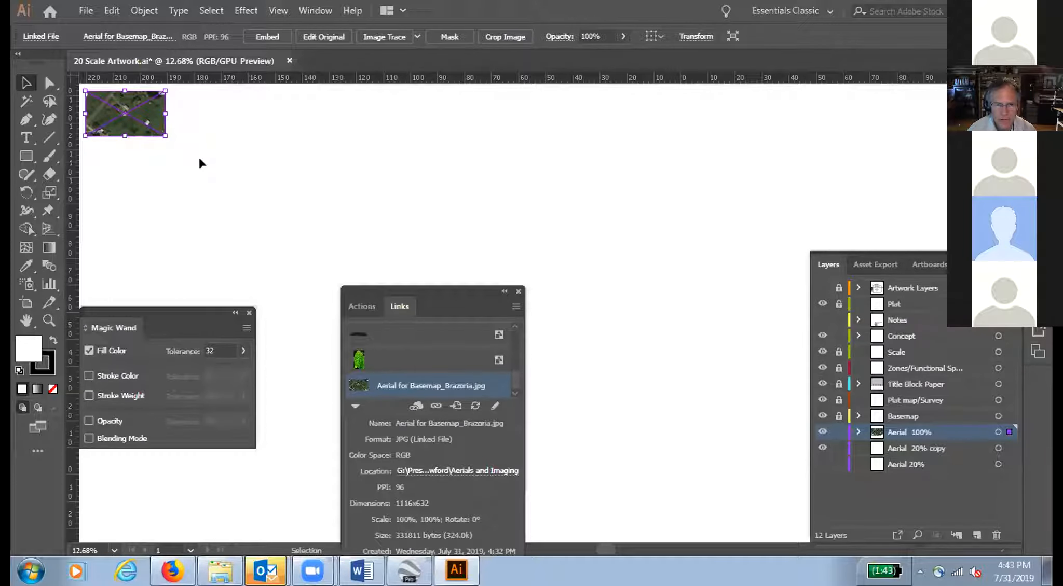
Step: Enlarge the aerial proportionally to about 682%, then select it and move its link details clear of the image
key("shift")
left_click_drag(202, 163, 1007, 400)
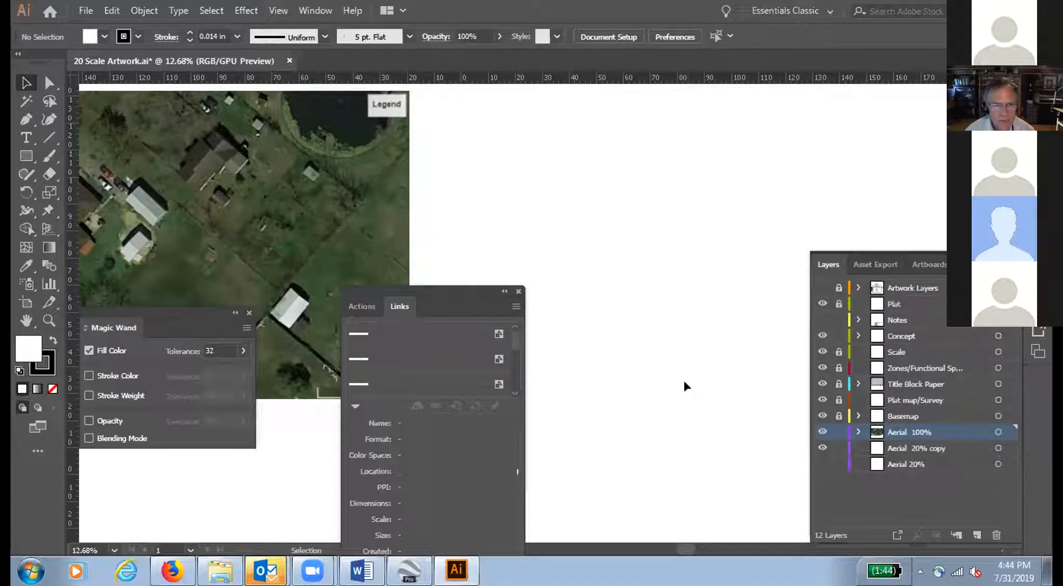
left_click(372, 267)
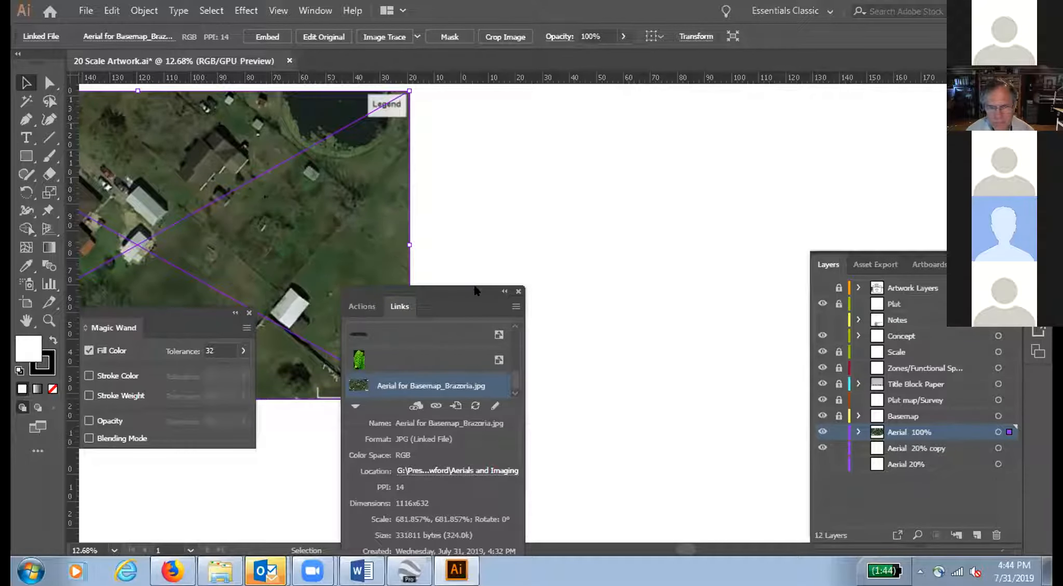
left_click_drag(473, 287, 763, 301)
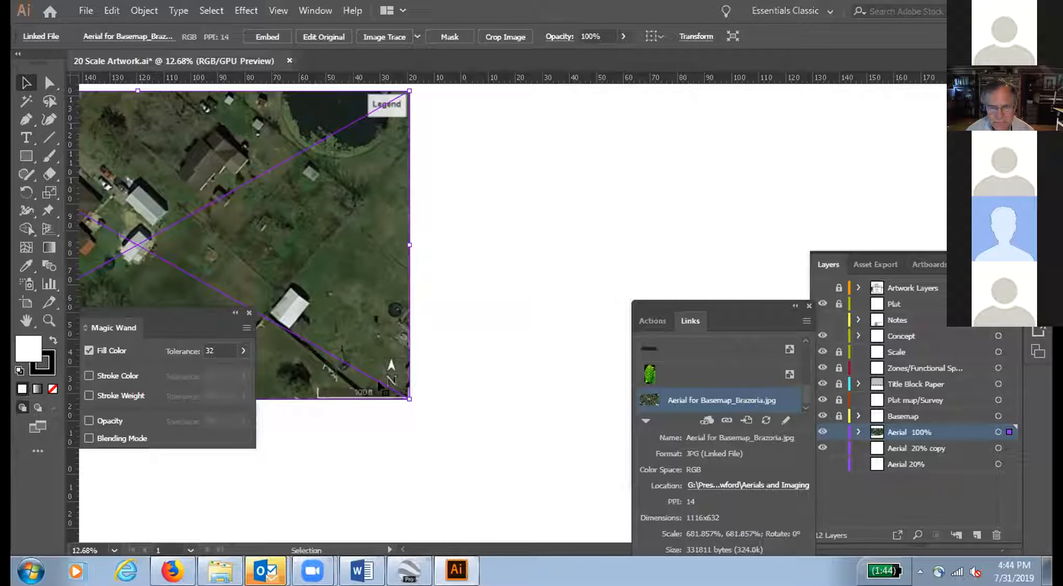
Step: Try enlarging the aerial further in proportion from its lower-right corner
key("shift")
left_click(406, 397, "shift")
left_click_drag(406, 397, 771, 506)
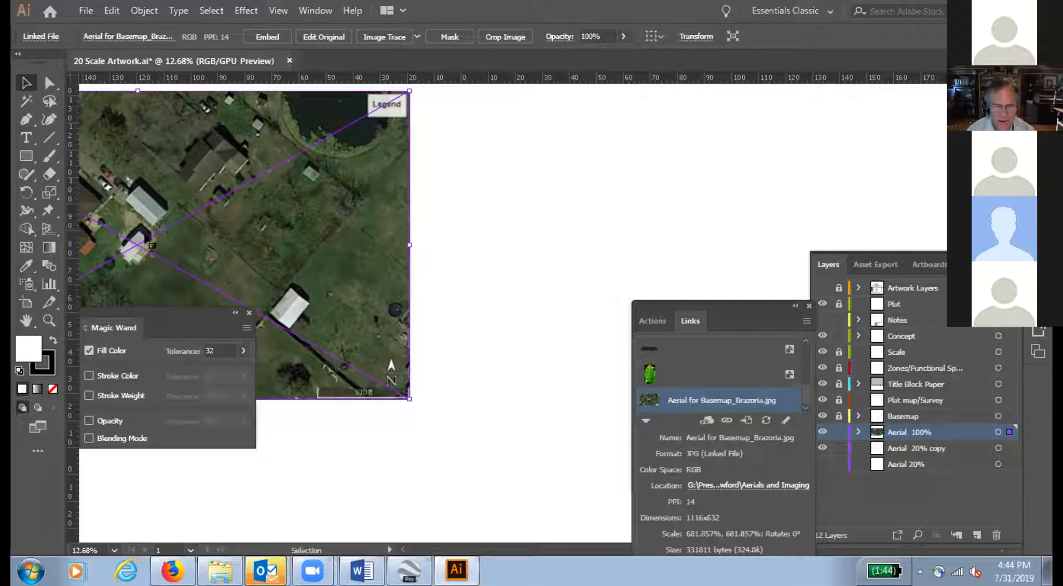
Step: Move the enlarged aerial right until all of it is in view, hide Links, Layers and Magic Wand, and reselect the image
left_click_drag(138, 240, 383, 254)
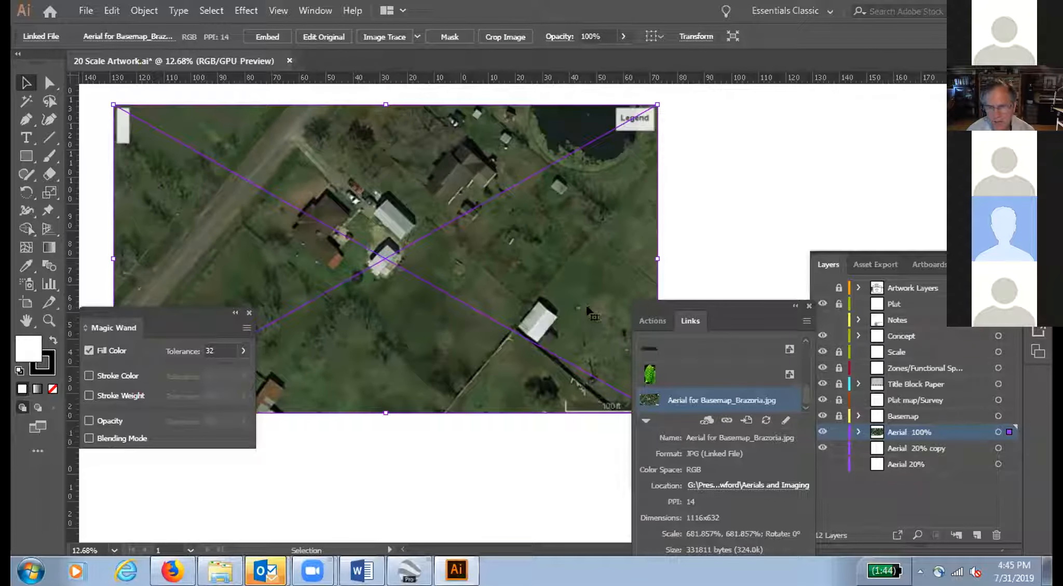
left_click(808, 306)
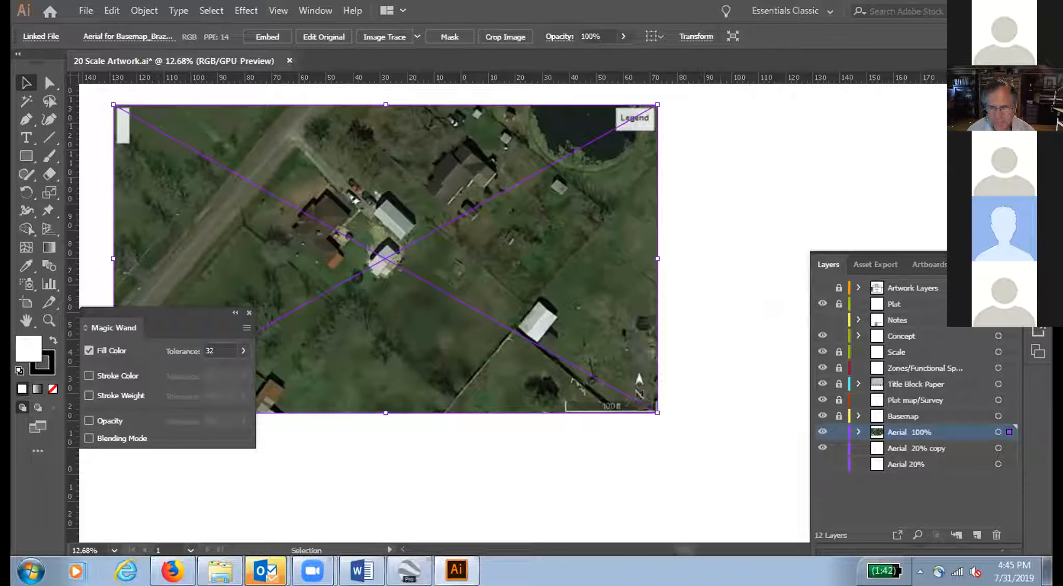
key("F7")
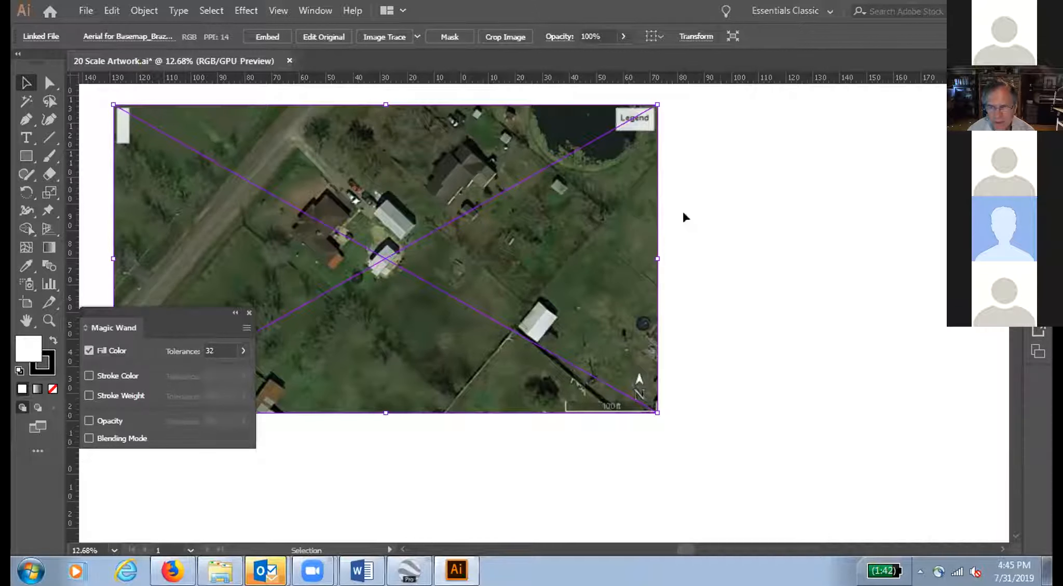
left_click(248, 313)
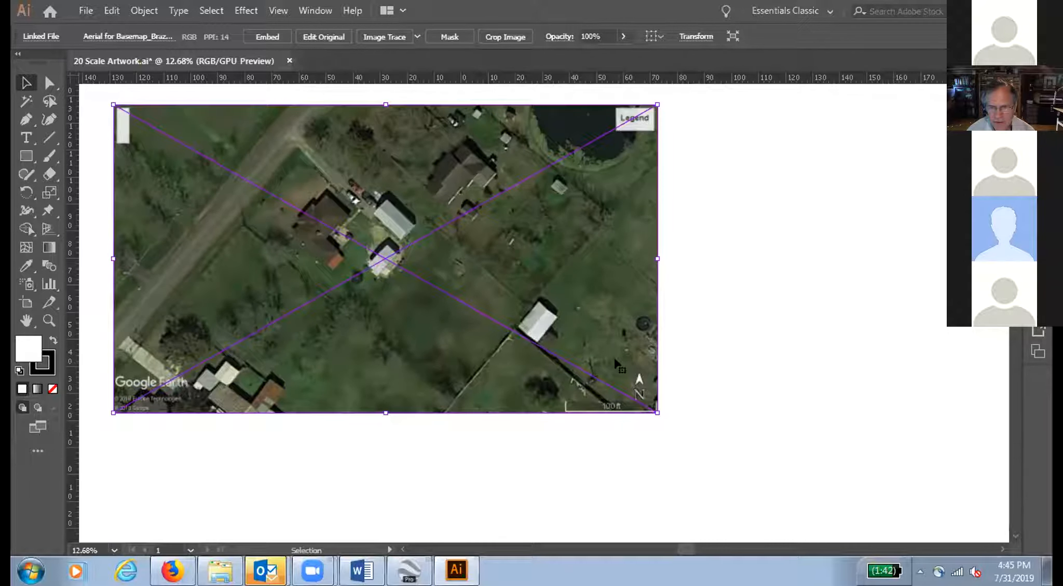
key("ctrl+shift+a")
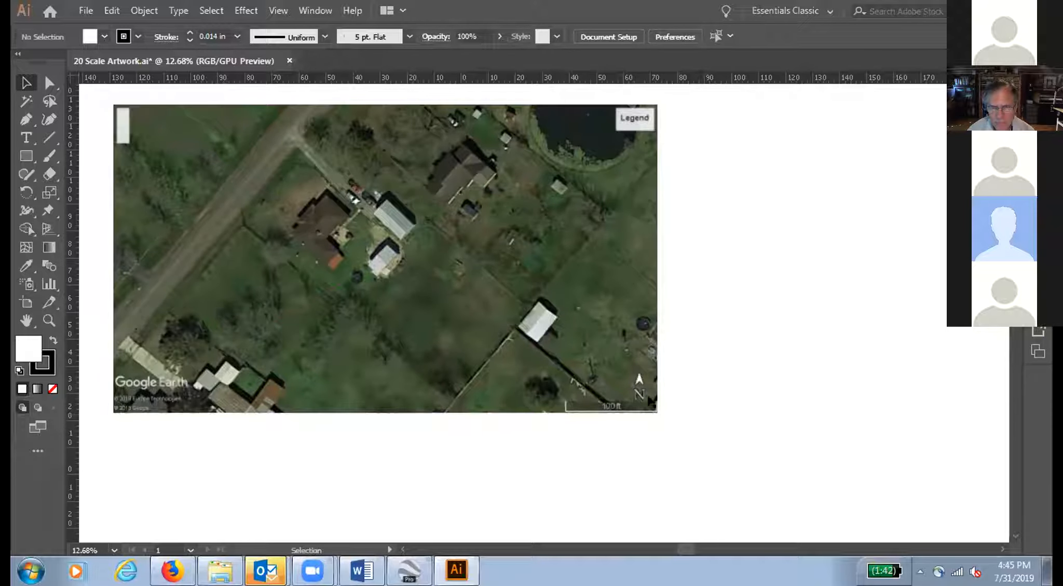
left_click(624, 397)
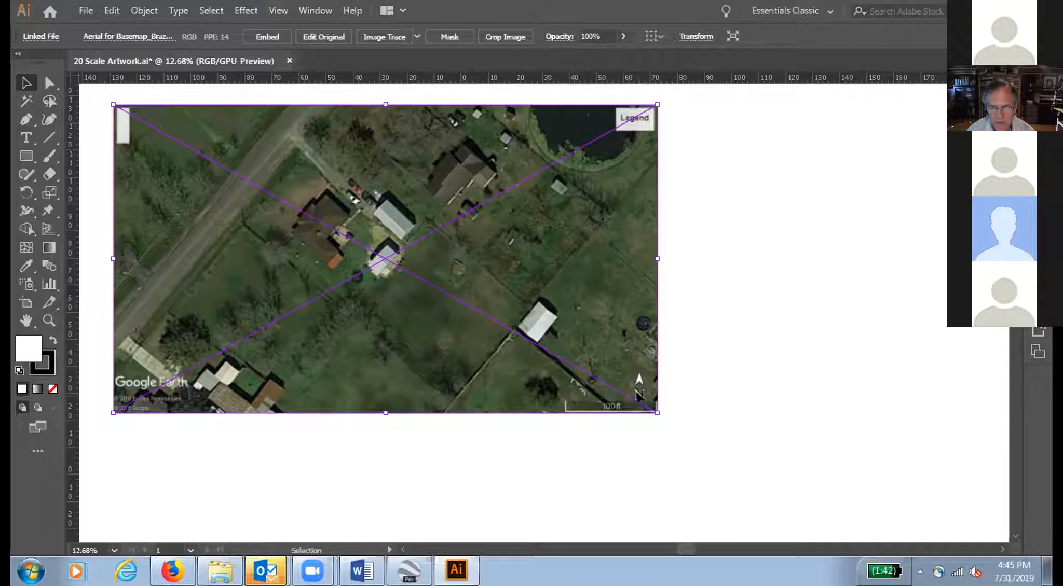
Step: Enlarge the aerial further in proportion from its lower-right corner, check the whole image on the page, and deselect it
left_click(666, 423)
left_click(651, 409)
left_click_drag(657, 413, 1013, 526)
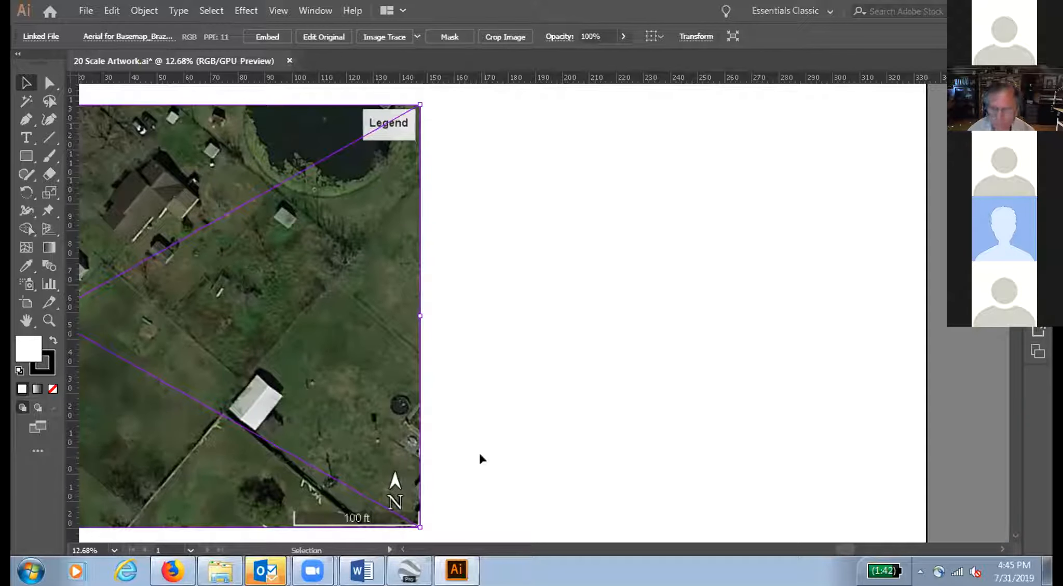
key("ctrl+=")
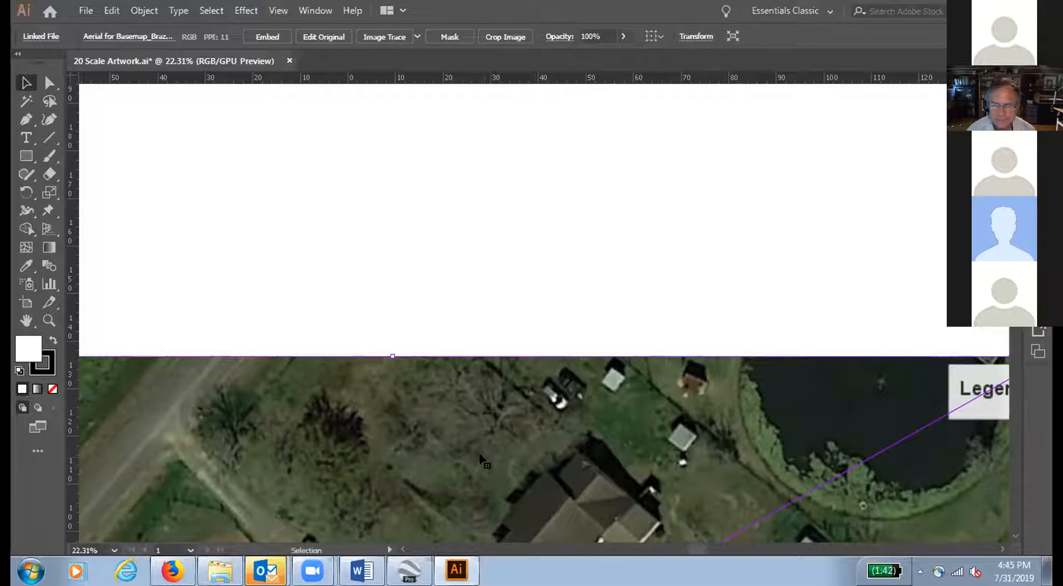
key("ctrl+minus")
key("ctrl+minus")
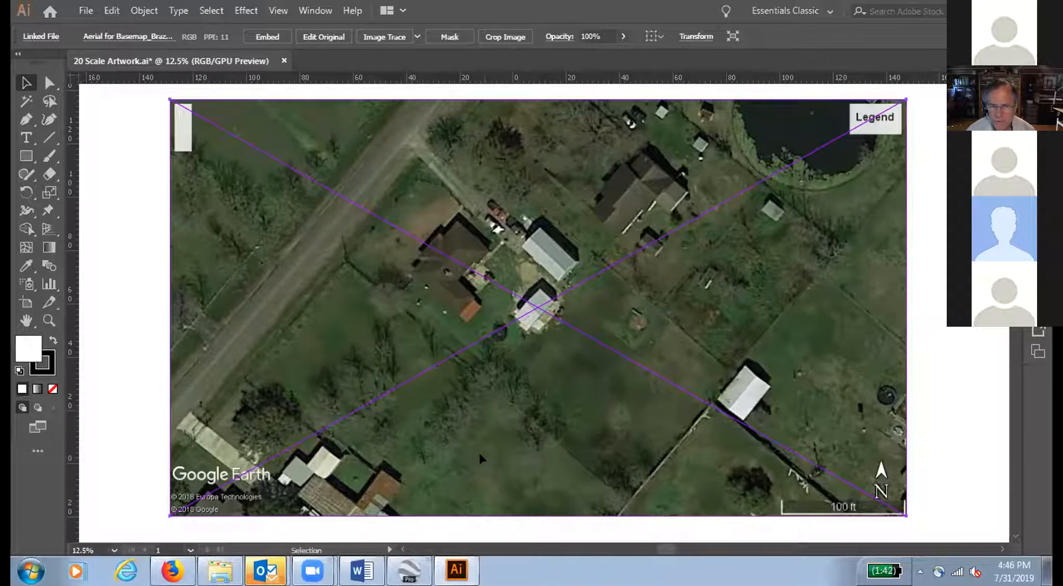
key("ctrl+minus")
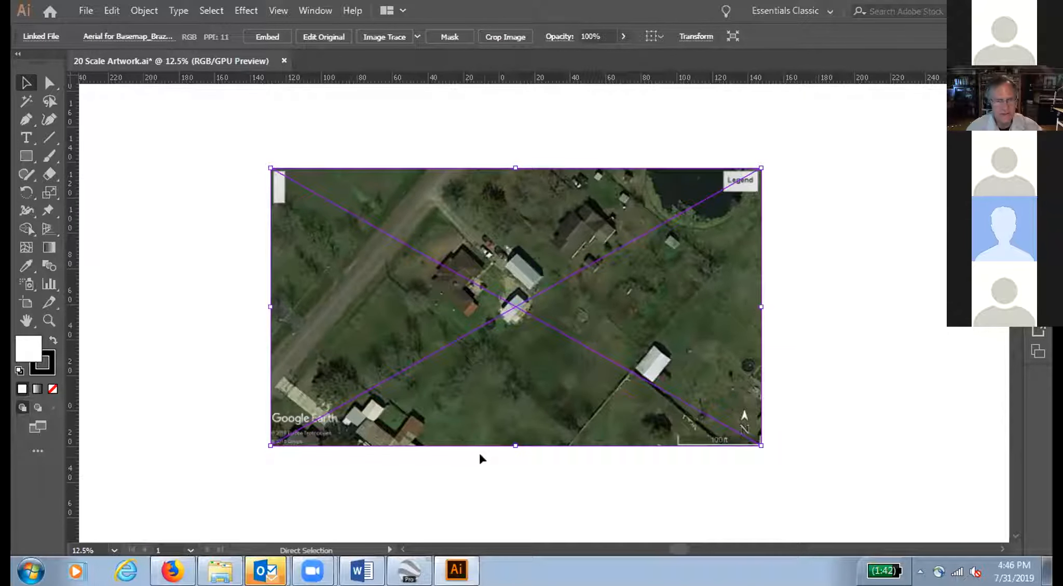
key("ctrl+minus")
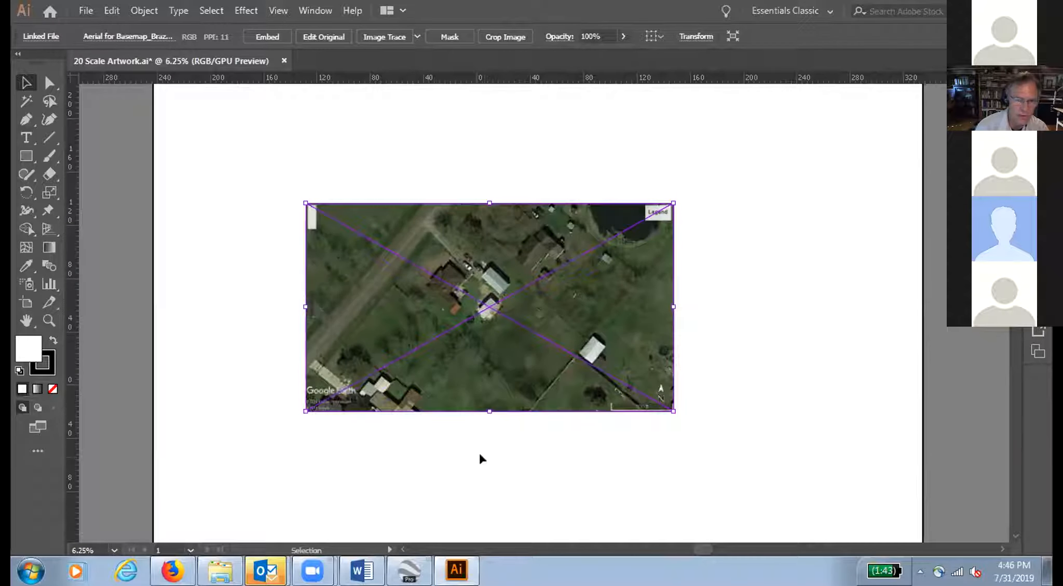
left_click(696, 386)
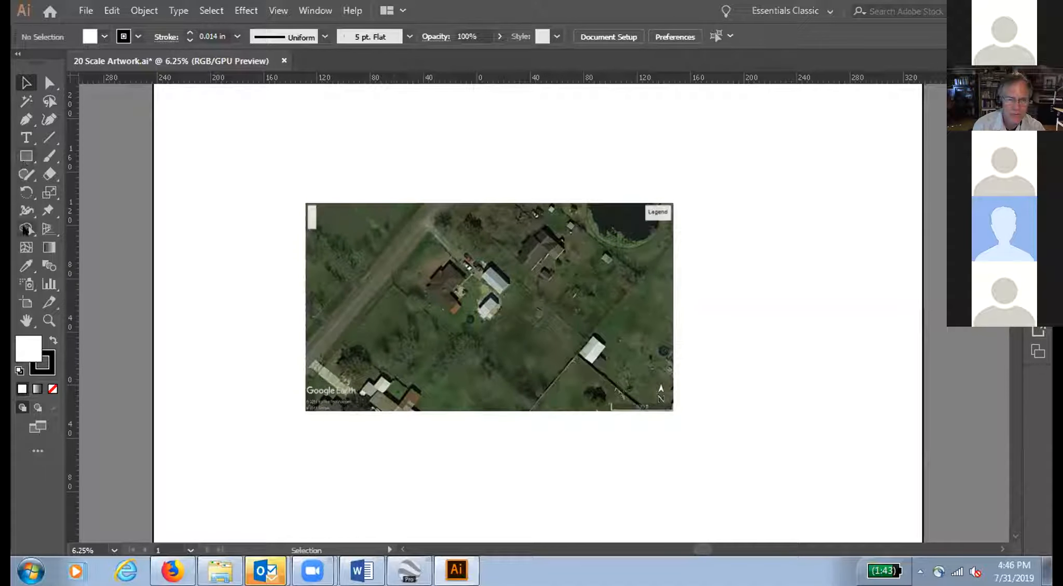
Step: Resize the 36 x 24 Artboard to the aerial's edges, about 274 cm wide by 155 cm high
left_click(25, 303)
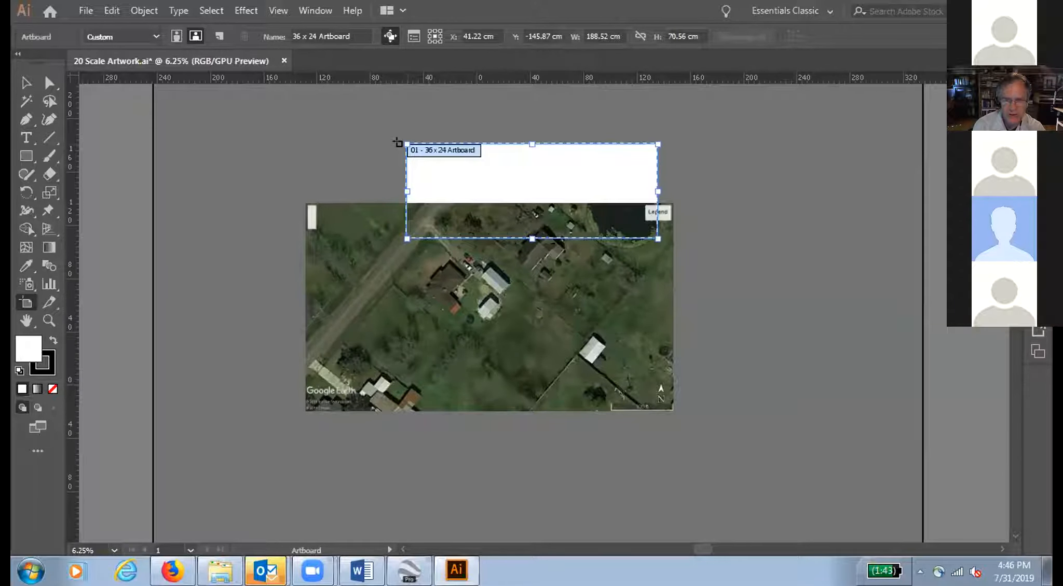
left_click_drag(407, 145, 306, 200)
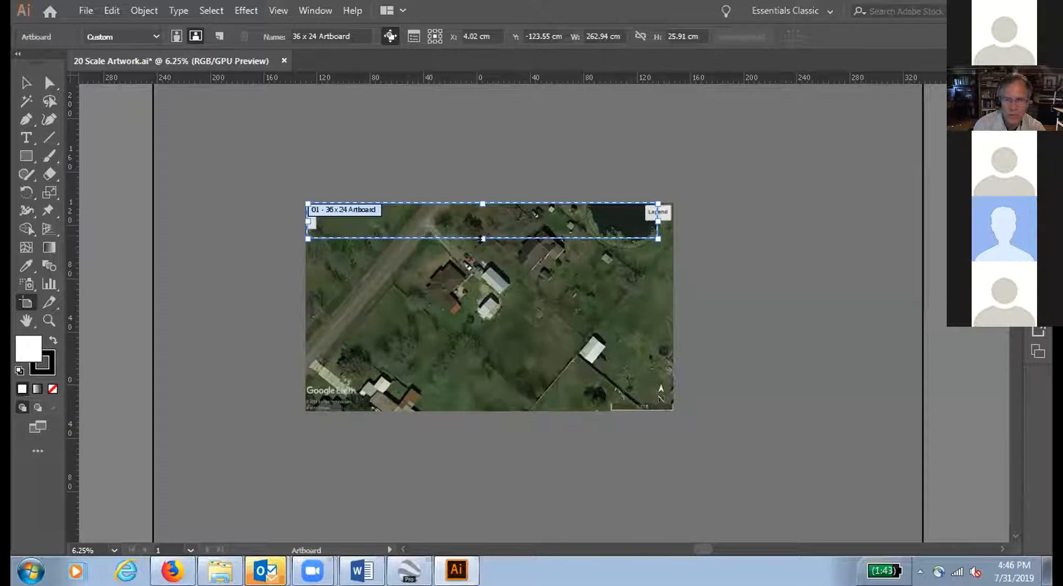
left_click_drag(482, 239, 483, 411)
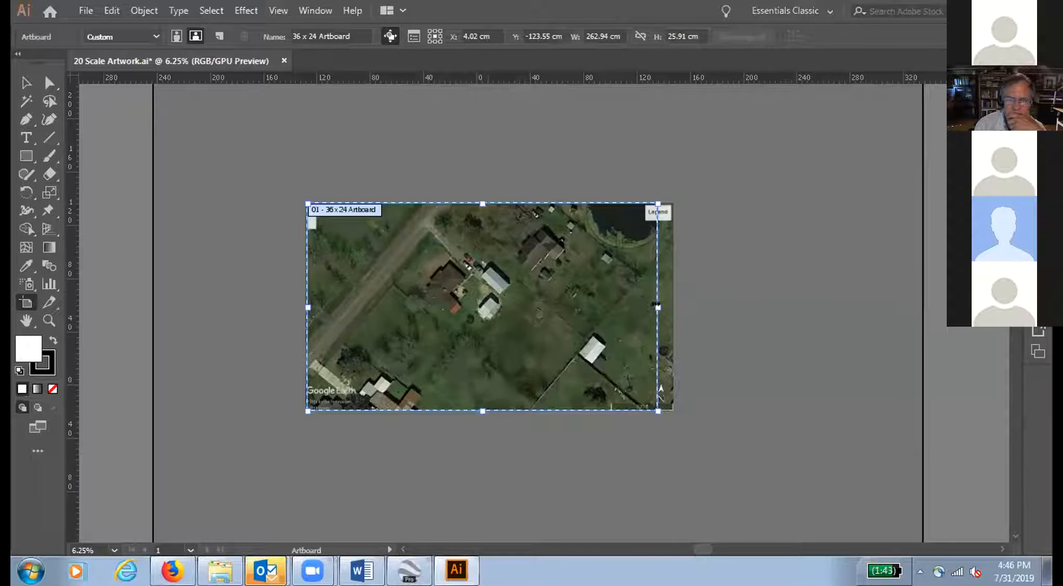
left_click_drag(656, 305, 673, 304)
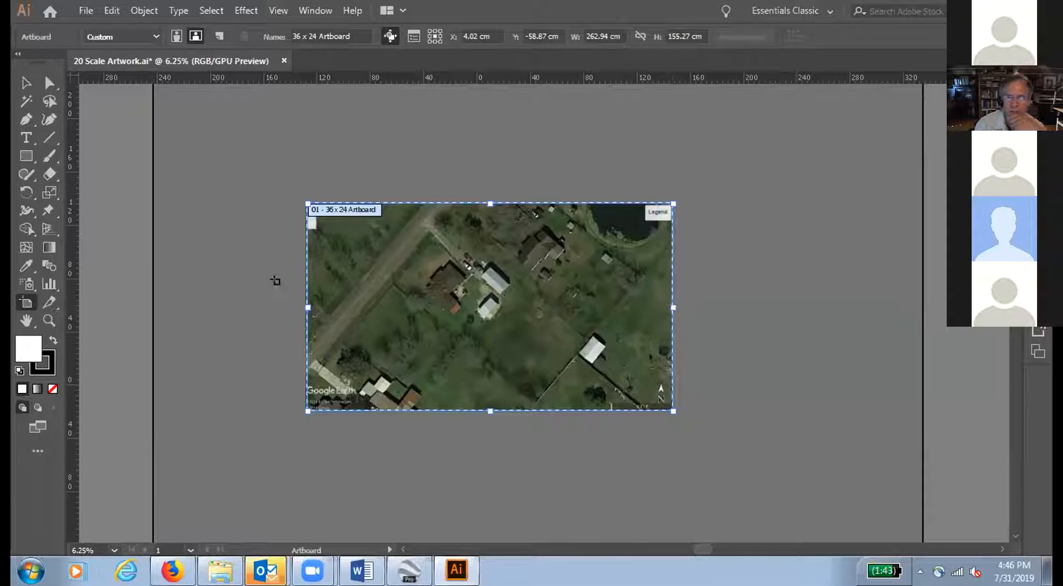
left_click(299, 302)
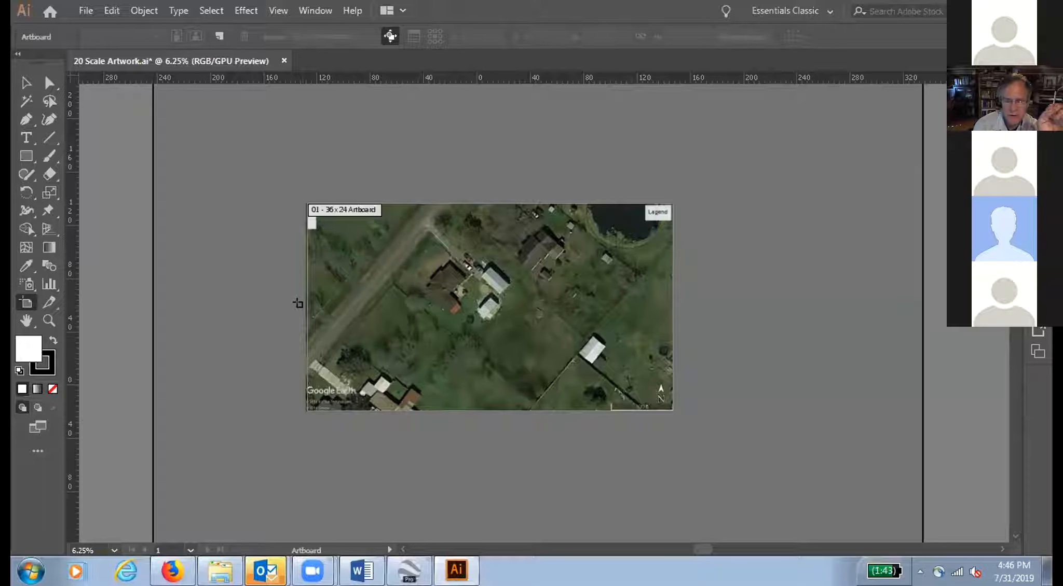
left_click(310, 302)
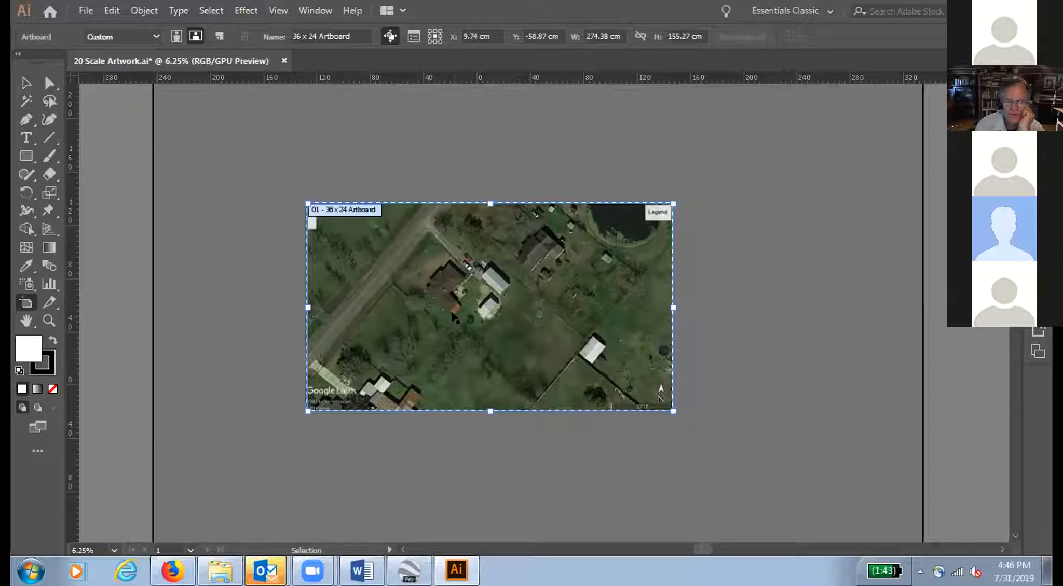
Step: Save the artwork, then save a copy as 20 Scale Artwork_Brazoria v2.ai with the default Illustrator CC options
key("ctrl+s")
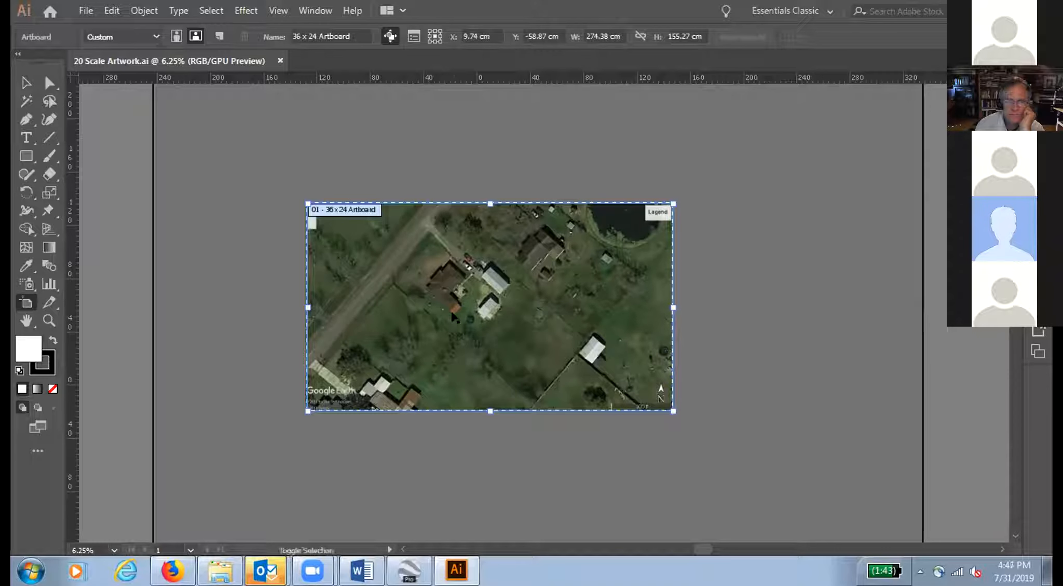
key("ctrl+shift+s")
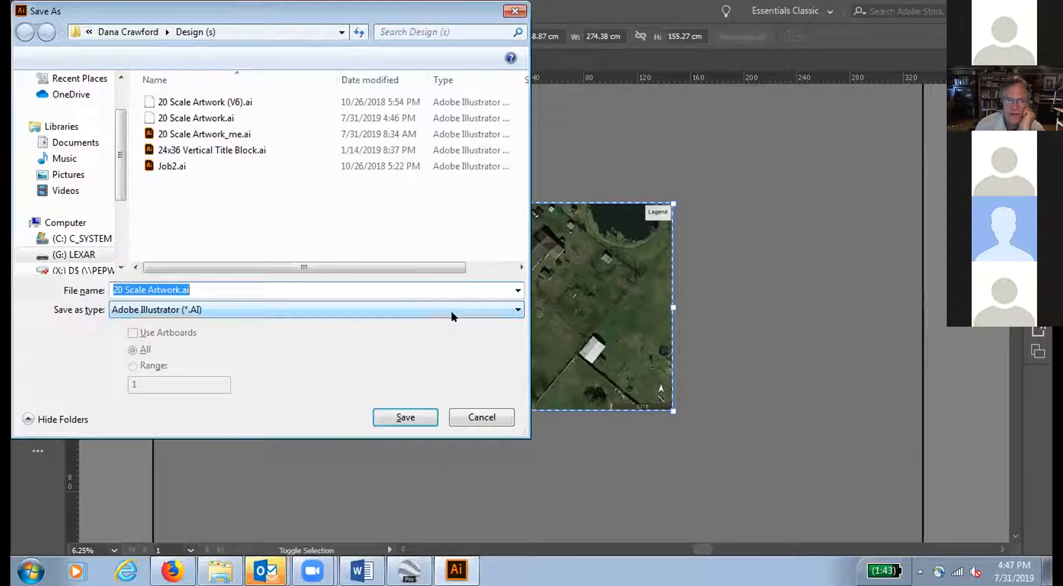
left_click(264, 286)
key("Left")
key("Left")
key("Left")
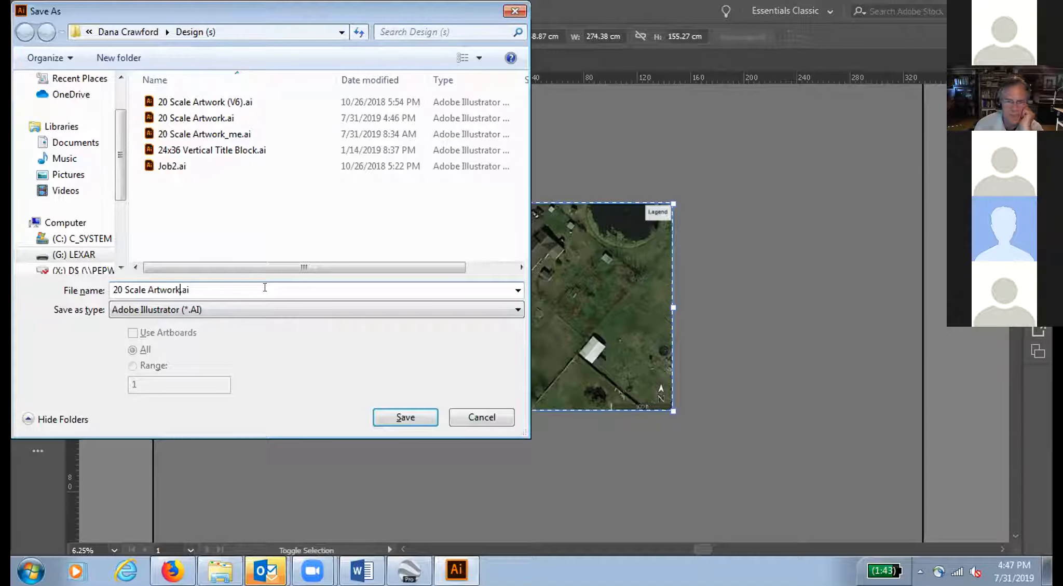
type("_")
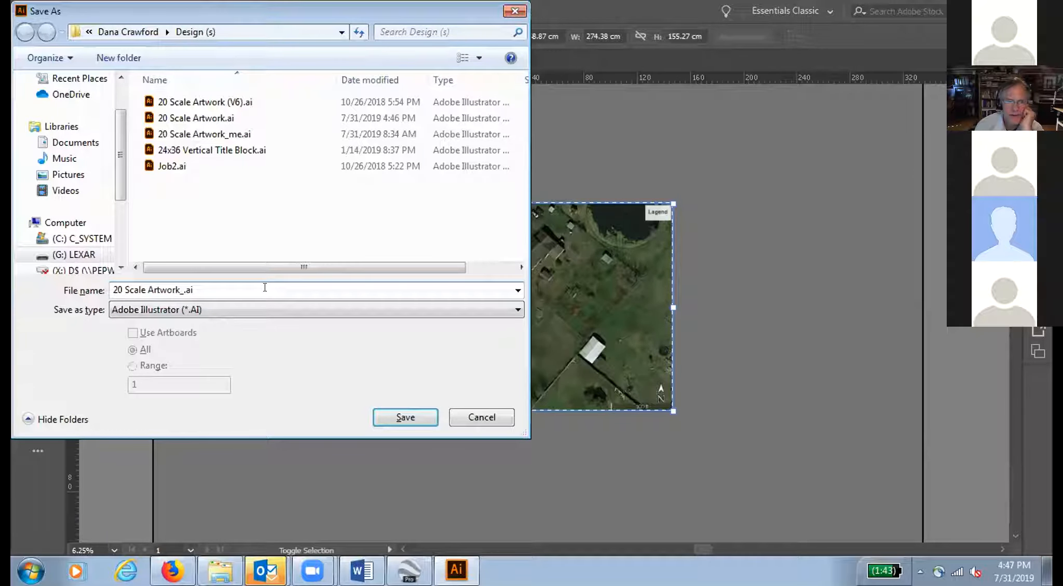
type("Brazoria v2")
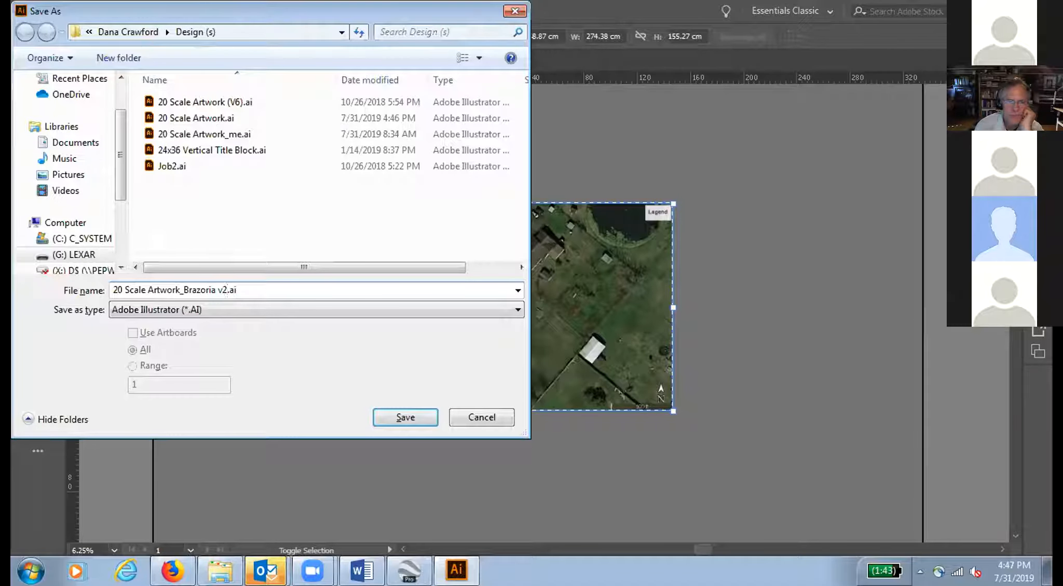
left_click(389, 410)
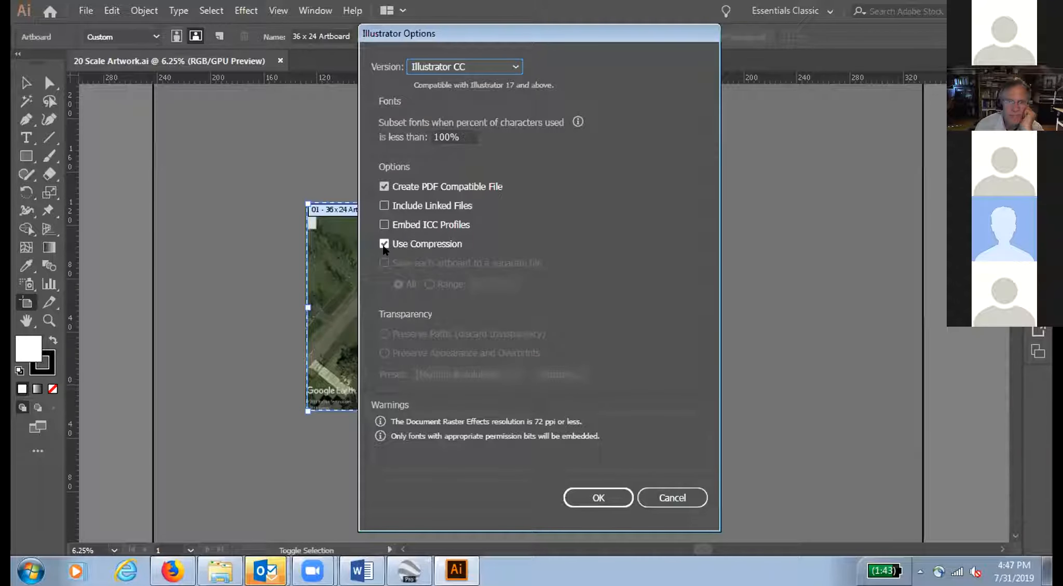
left_click(585, 488)
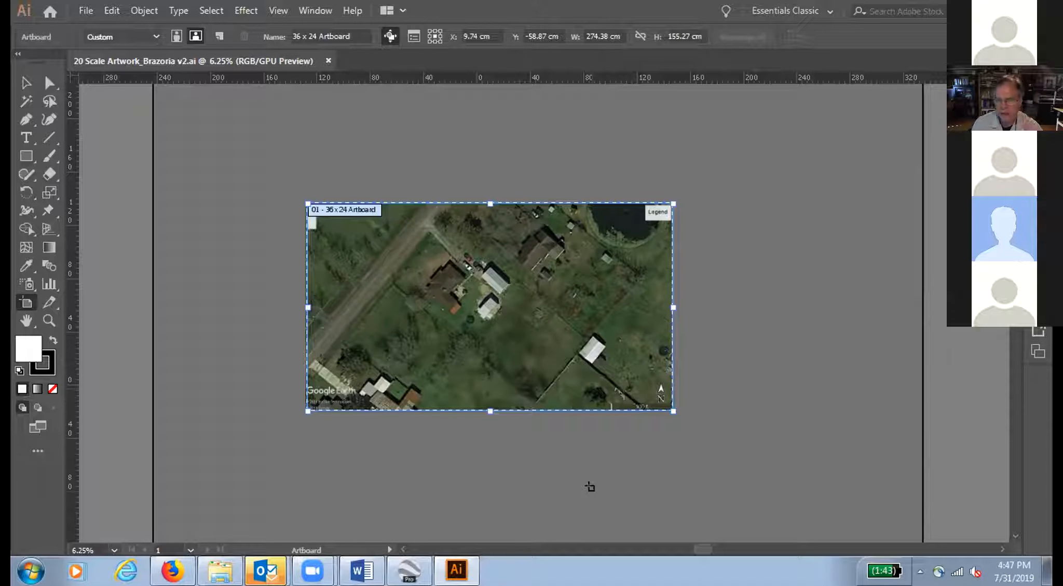
Step: Duplicate the linked aerial in the Aerial 100% layer and move the duplicate into the Aerial 20% copy layer
key("F7")
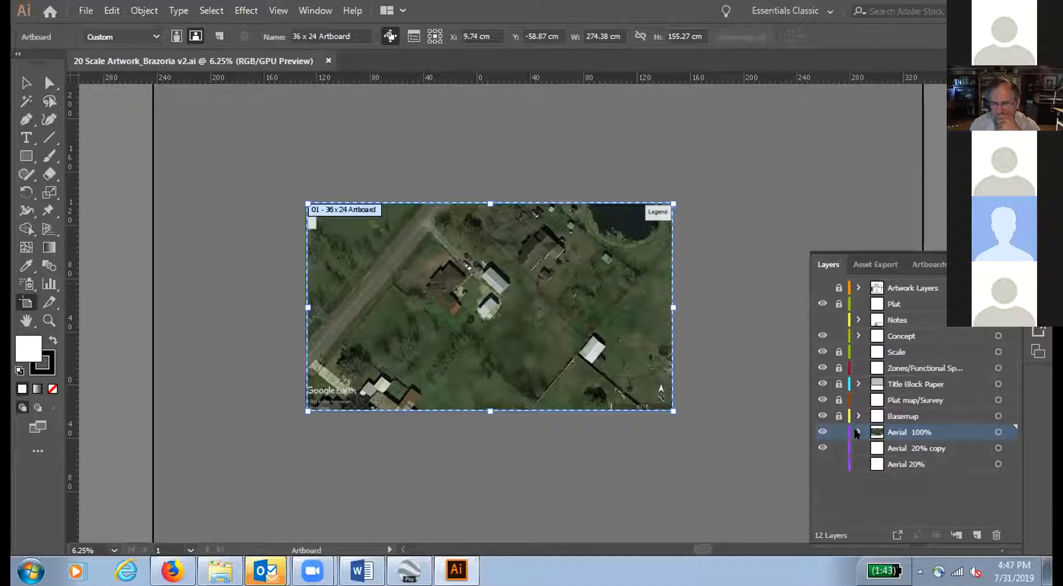
left_click(855, 431)
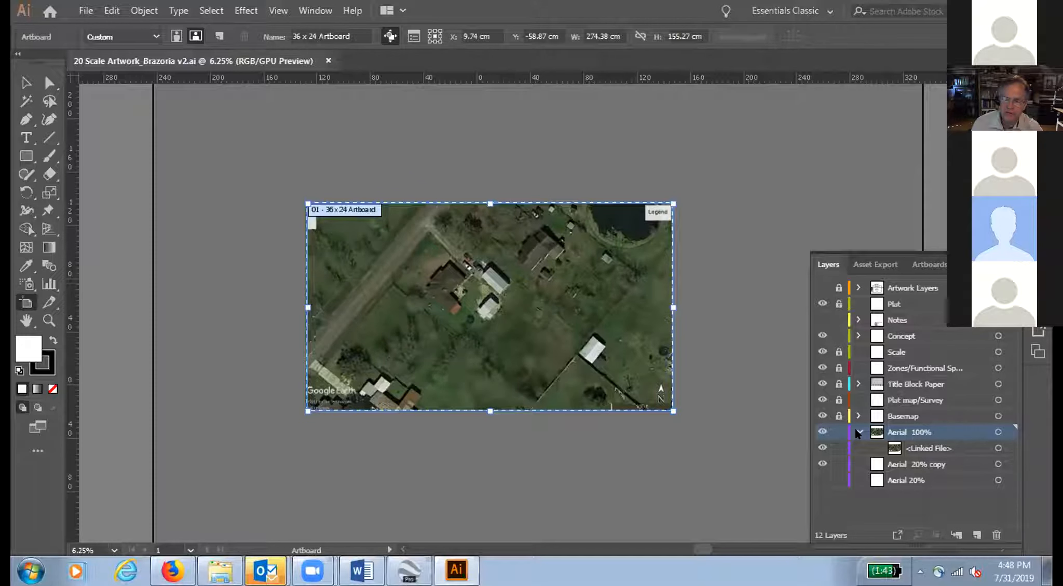
left_click(908, 447)
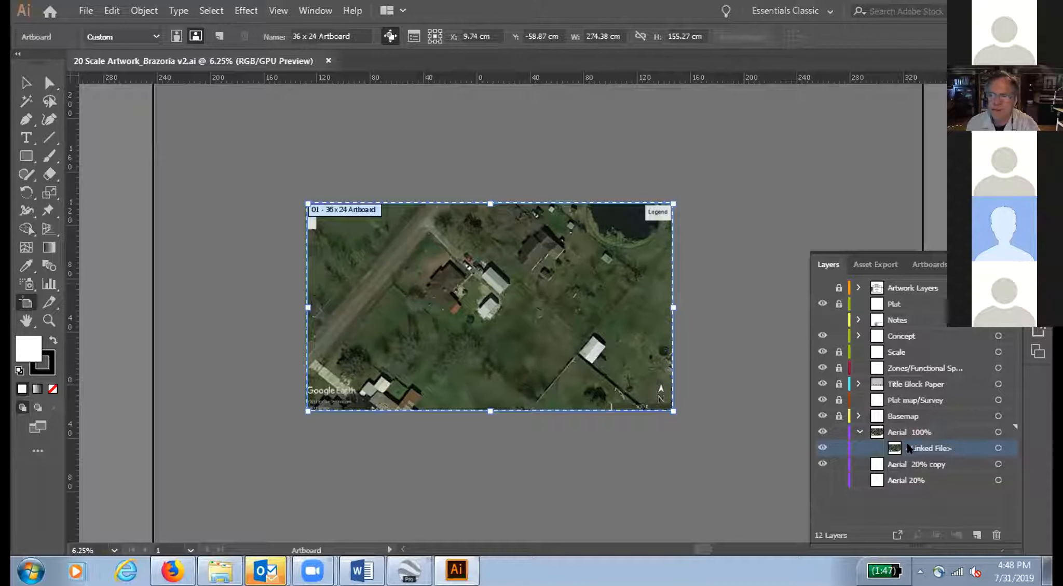
left_click(1010, 264)
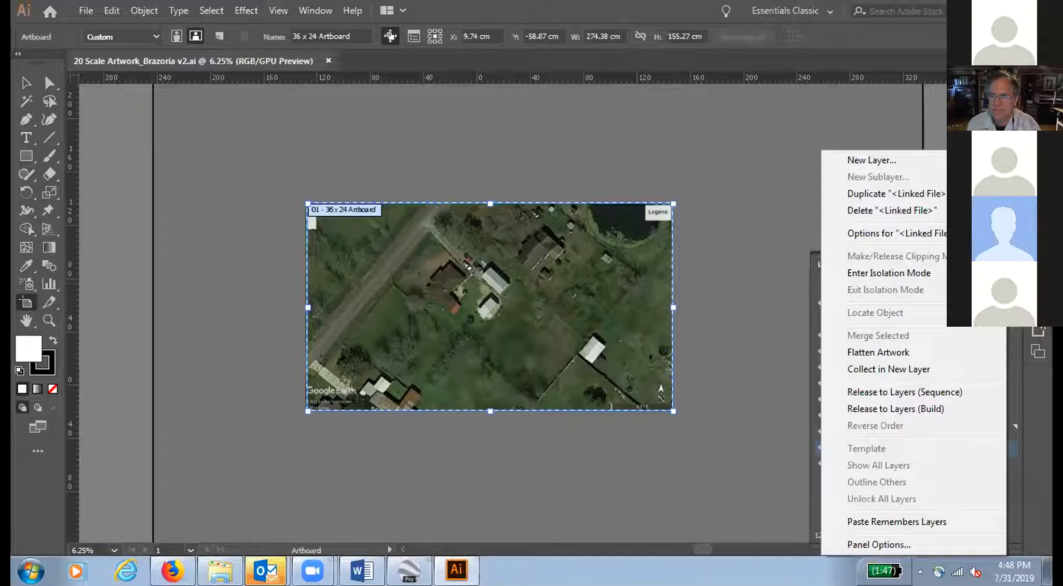
left_click(883, 190)
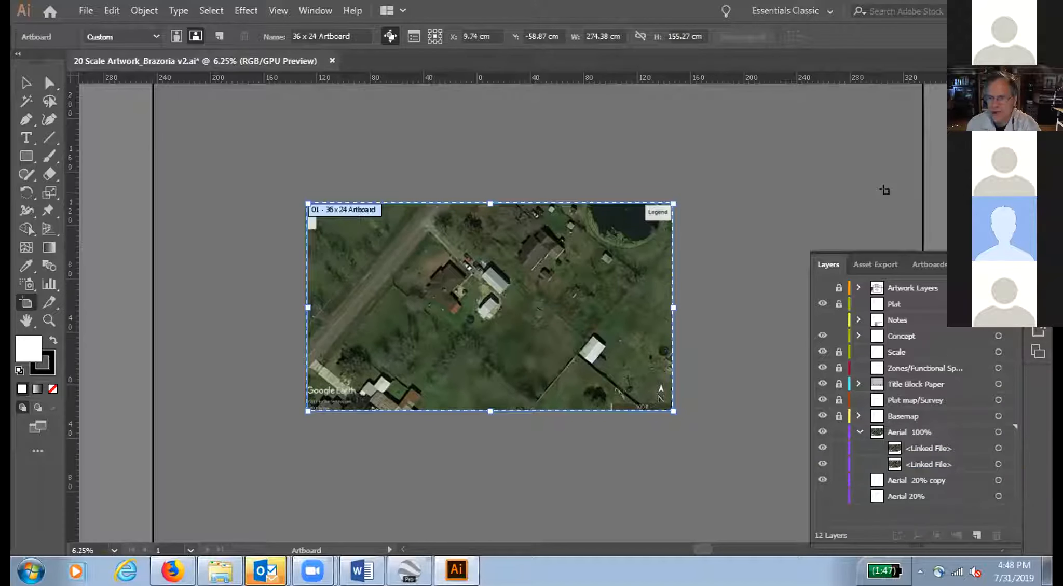
left_click(915, 467)
left_click_drag(913, 472, 916, 480)
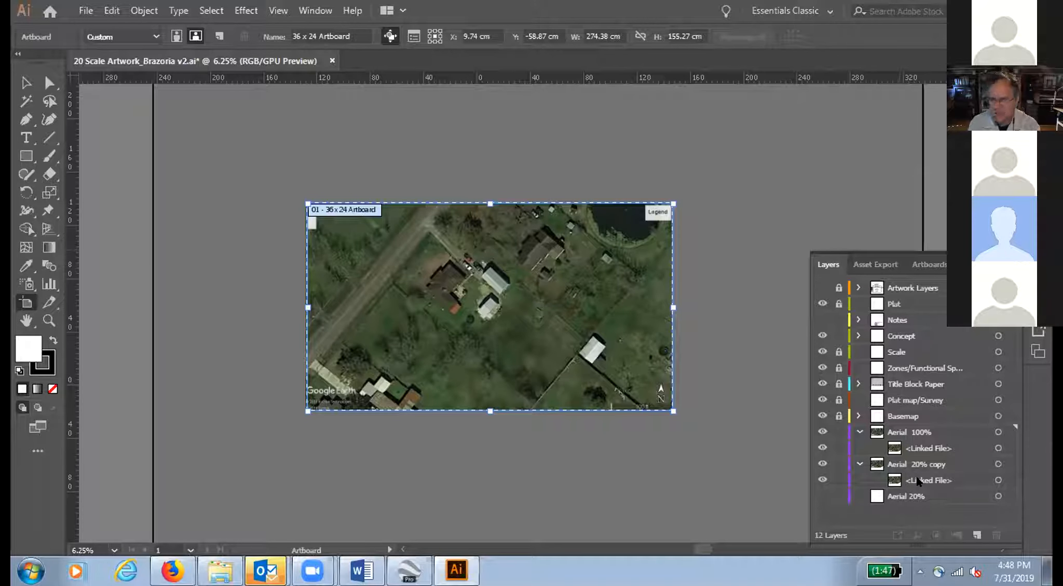
Step: Lock the Aerial 100% layer and its linked file, then collapse and hide that layer
left_click(836, 433)
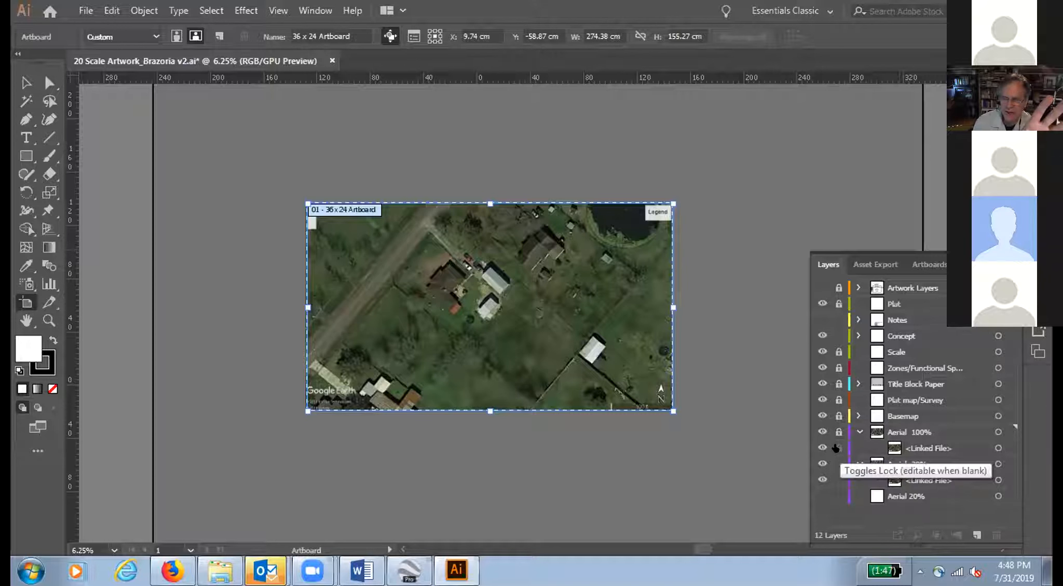
left_click(837, 448)
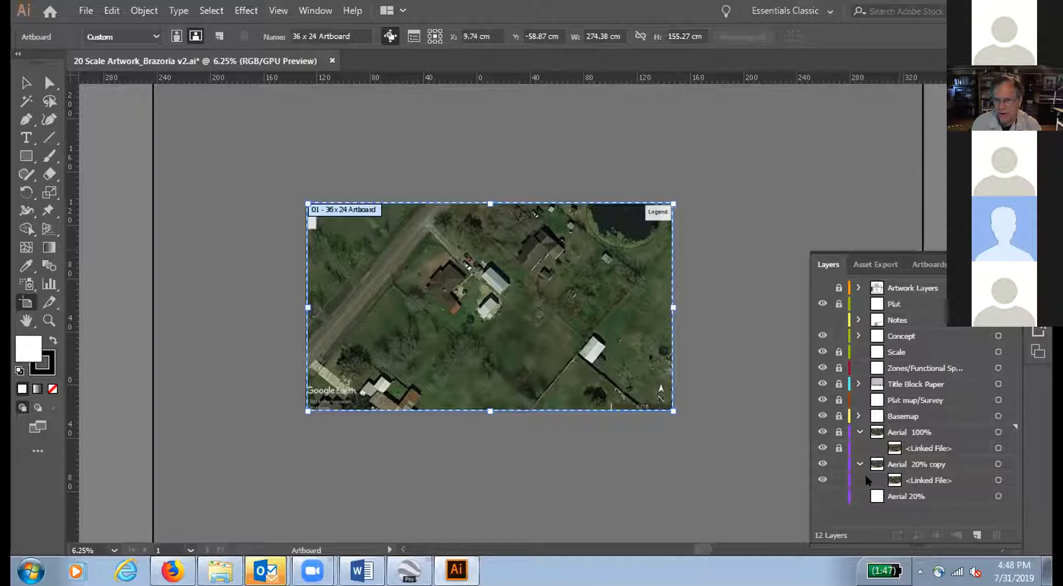
left_click(854, 430)
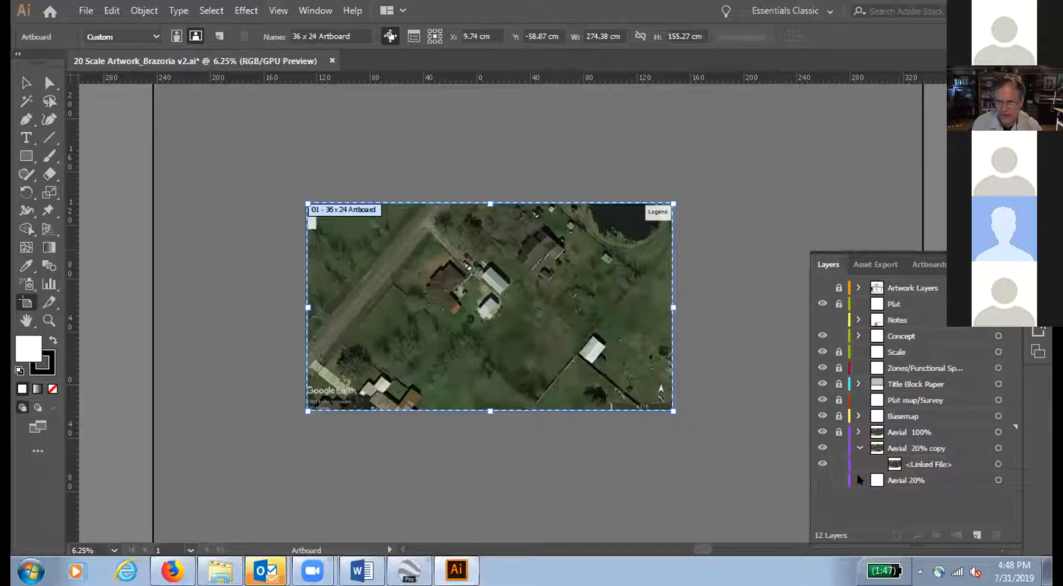
left_click(823, 433)
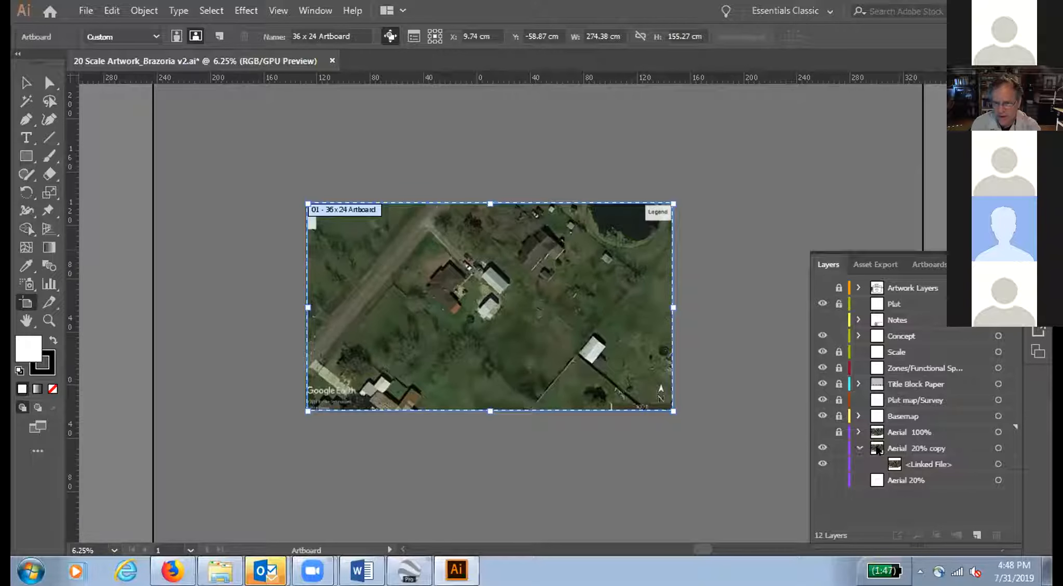
Step: Pick the linked file in the Aerial 20% copy layer and bring up the Transparency controls
left_click(906, 463)
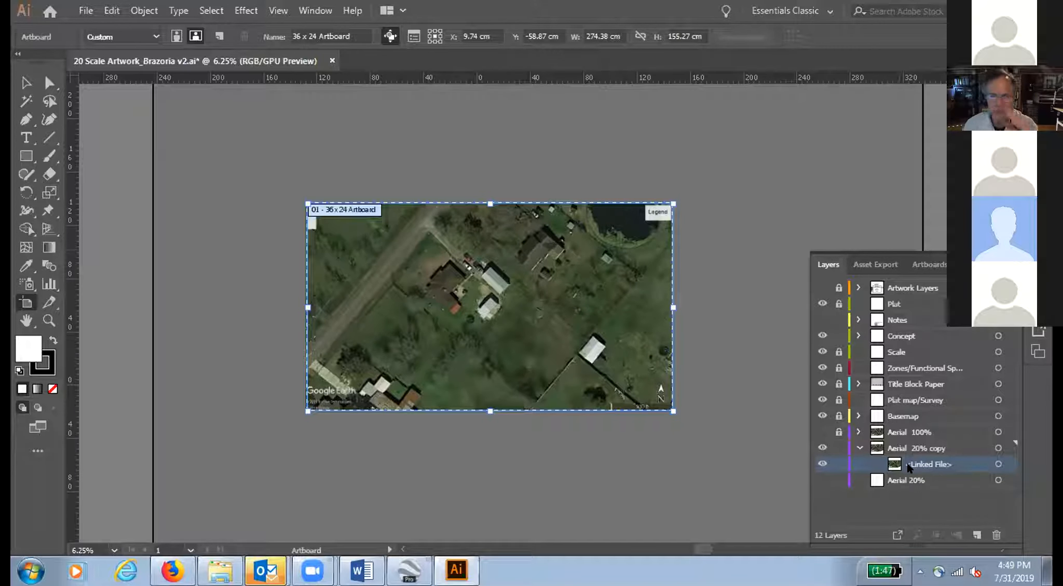
left_click(319, 11)
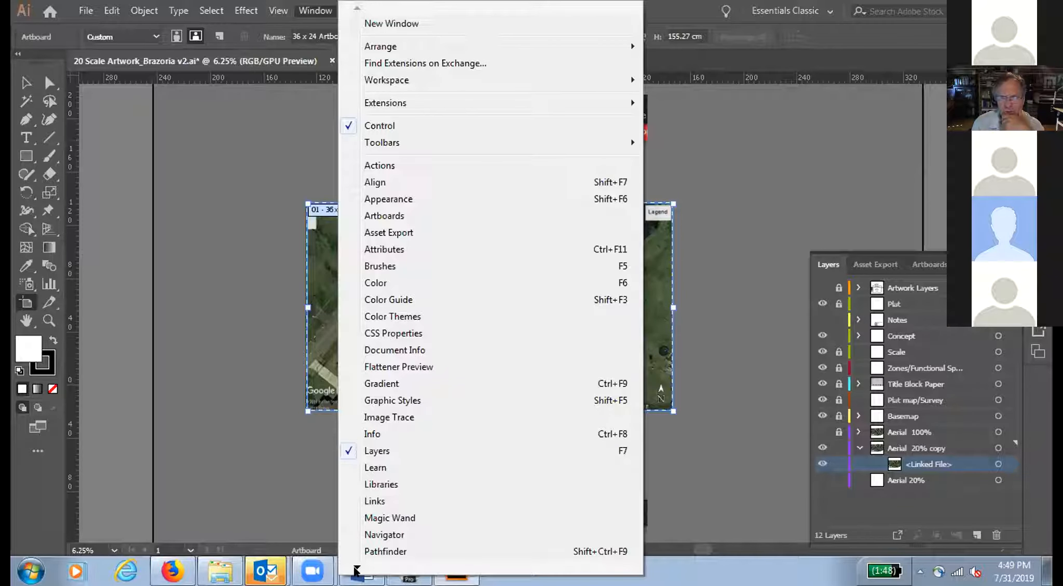
mouse_move(357, 570)
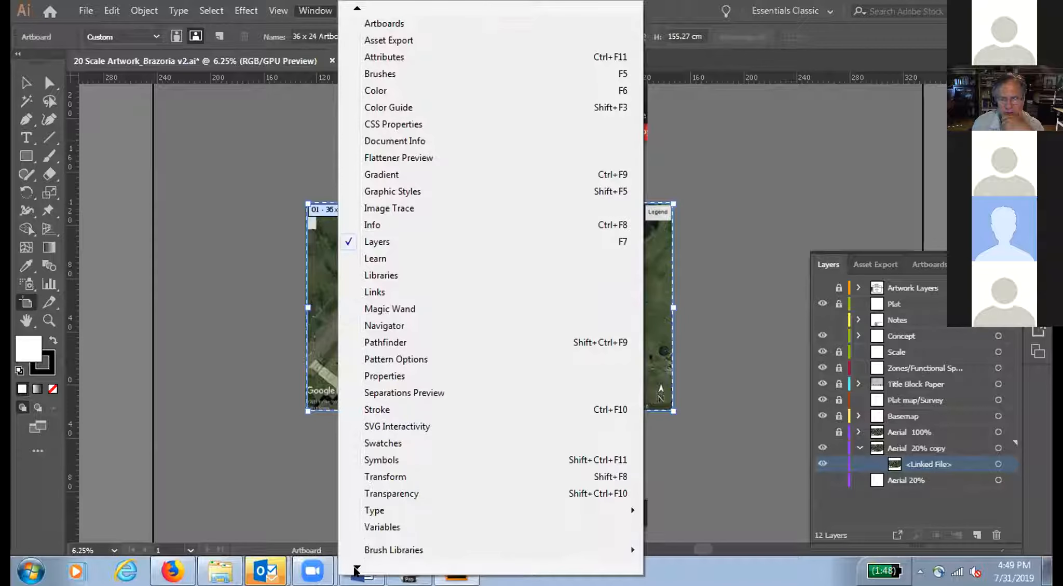
left_click(382, 494)
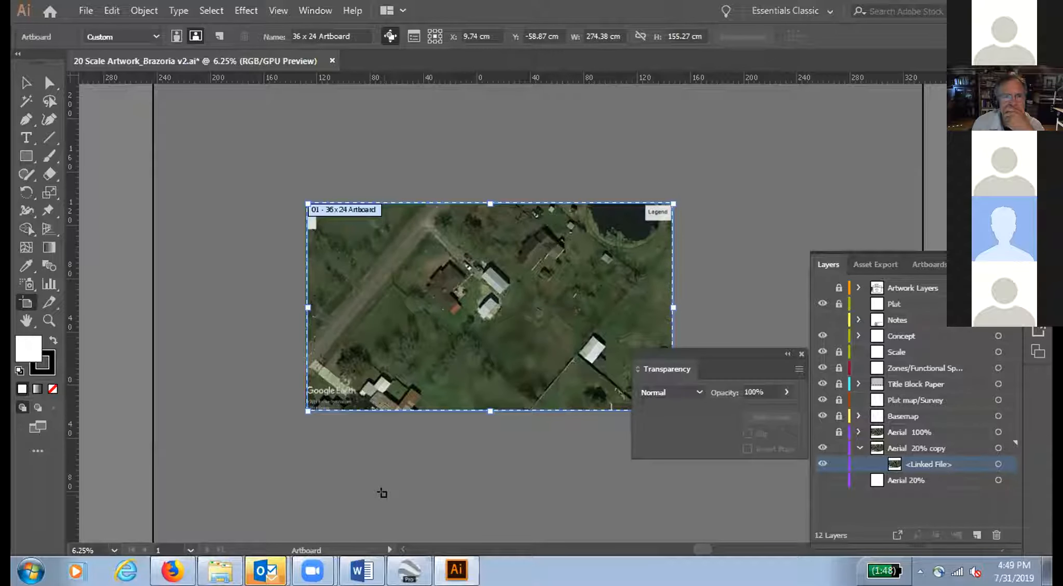
Step: Try to lower the linked aerial's opacity to 33% while the Artboard tool is active
left_click(769, 386)
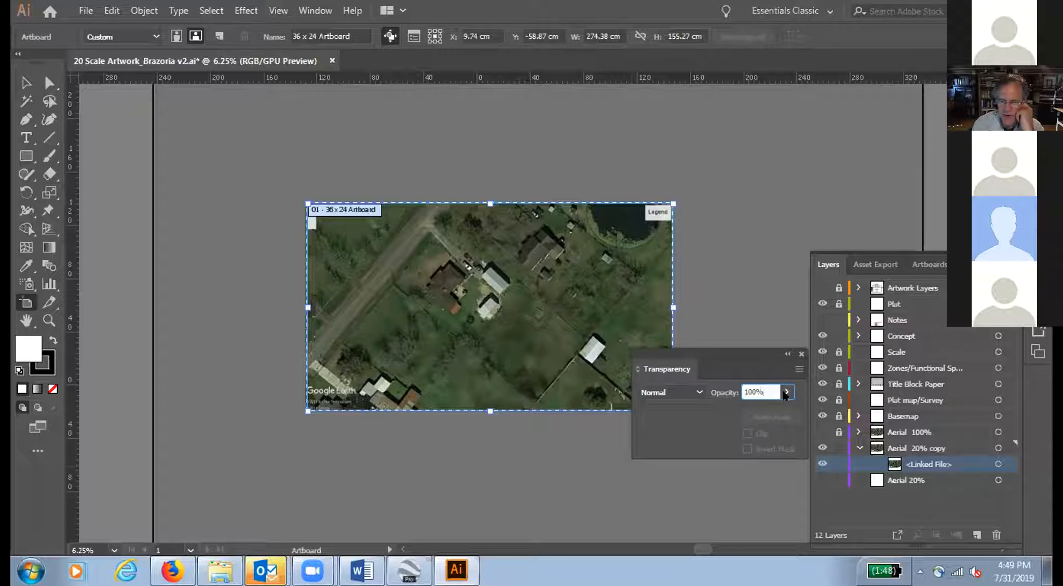
left_click(786, 393)
left_click_drag(783, 410, 766, 411)
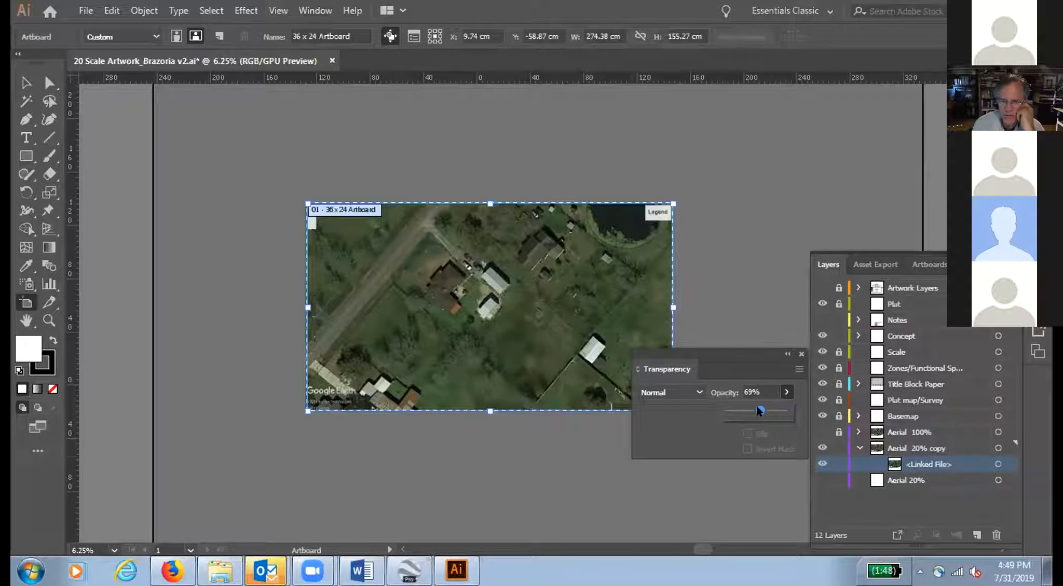
left_click_drag(757, 407, 746, 407)
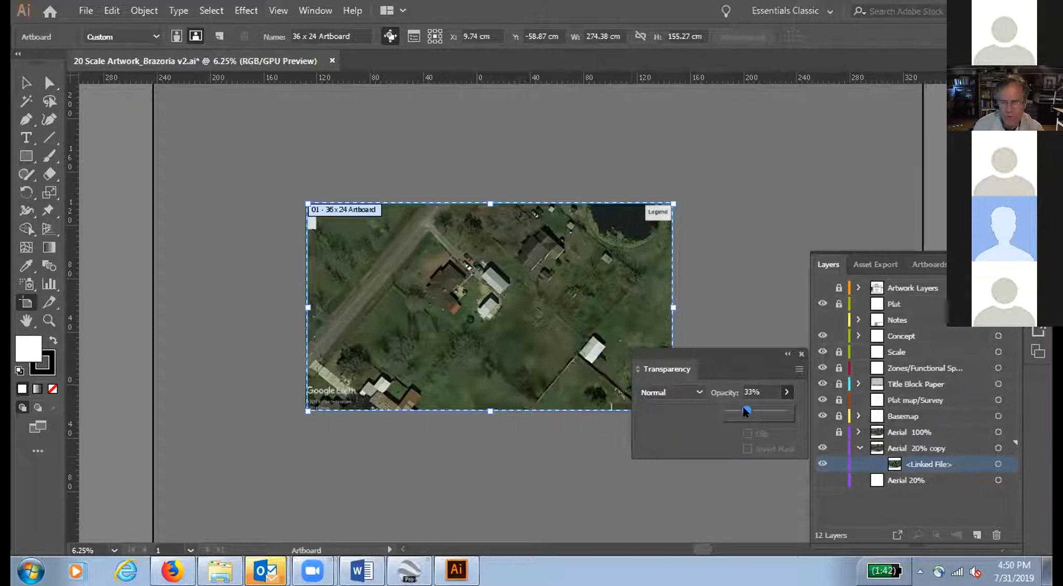
left_click(43, 82)
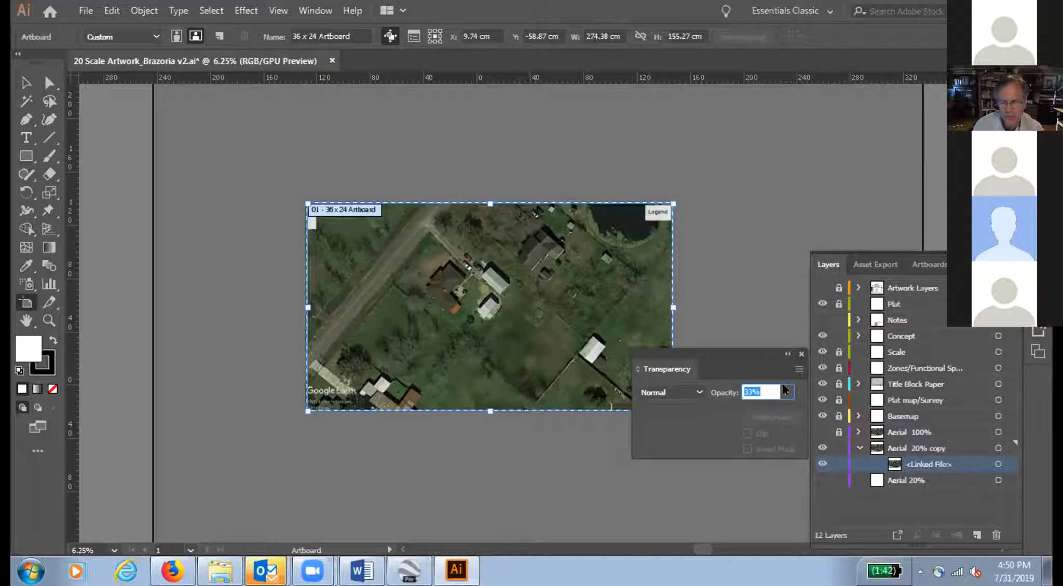
left_click(729, 300)
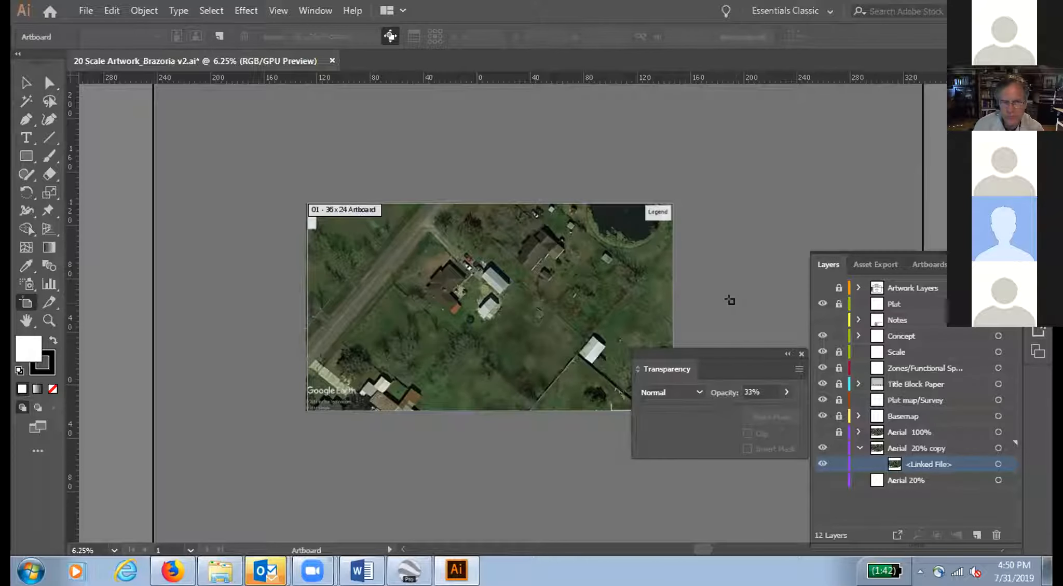
Step: Select the linked aerial on the canvas with the Direct Selection tool and lower its opacity to 20%
left_click(50, 83)
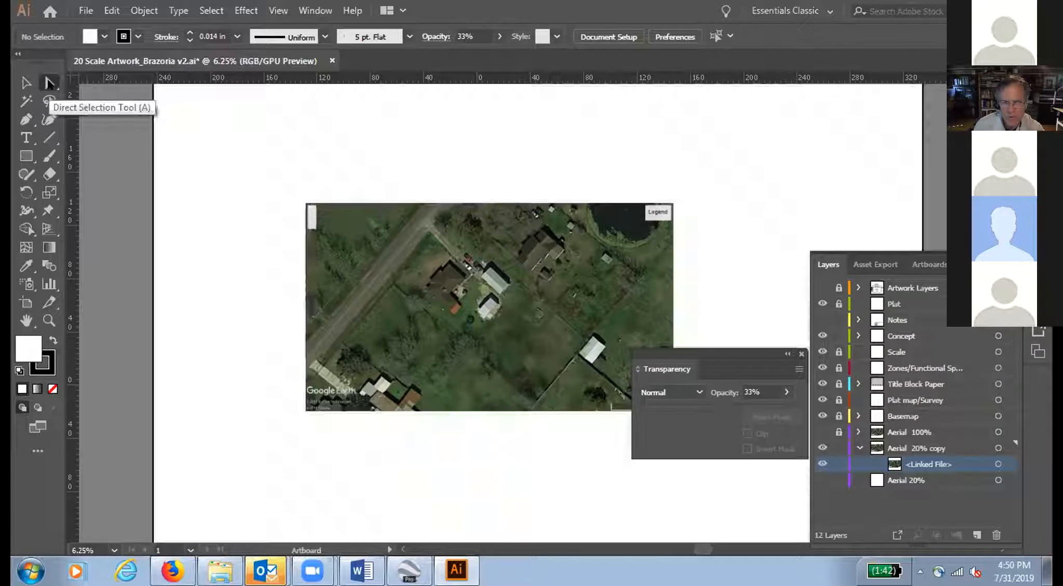
left_click(626, 327)
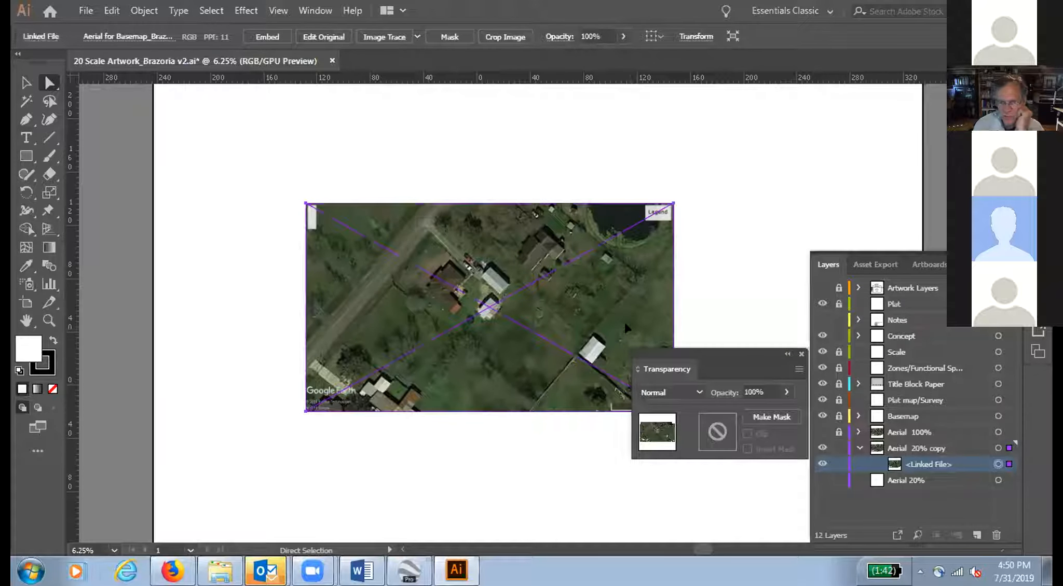
left_click(784, 393)
left_click_drag(781, 408, 754, 405)
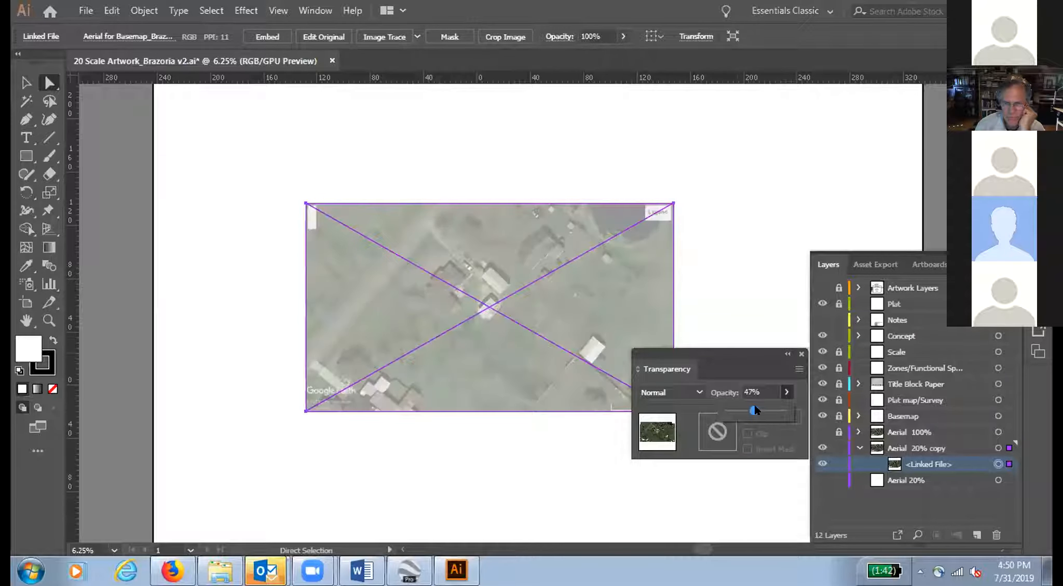
left_click_drag(755, 405, 757, 405)
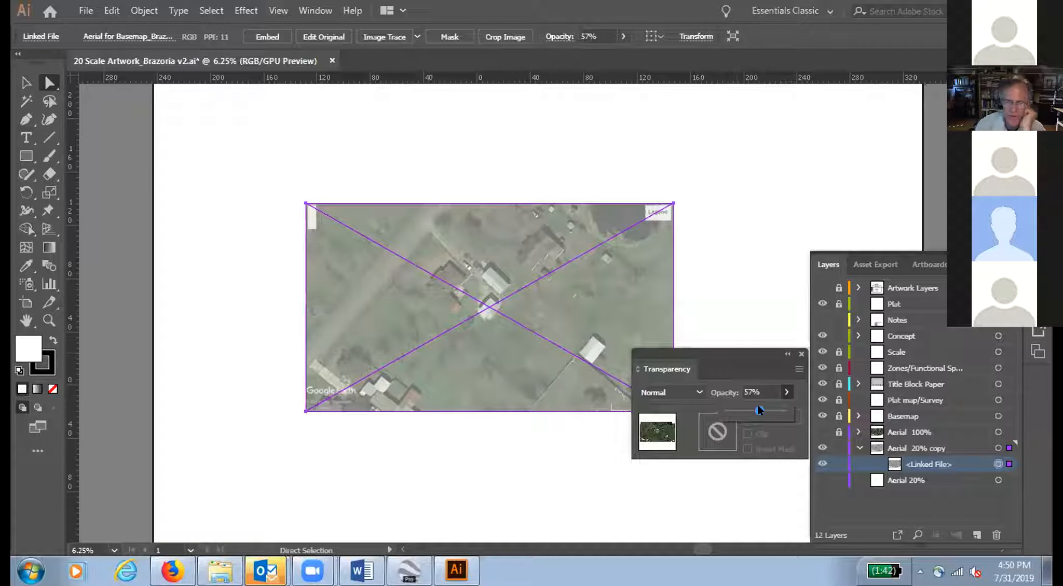
left_click_drag(757, 405, 736, 404)
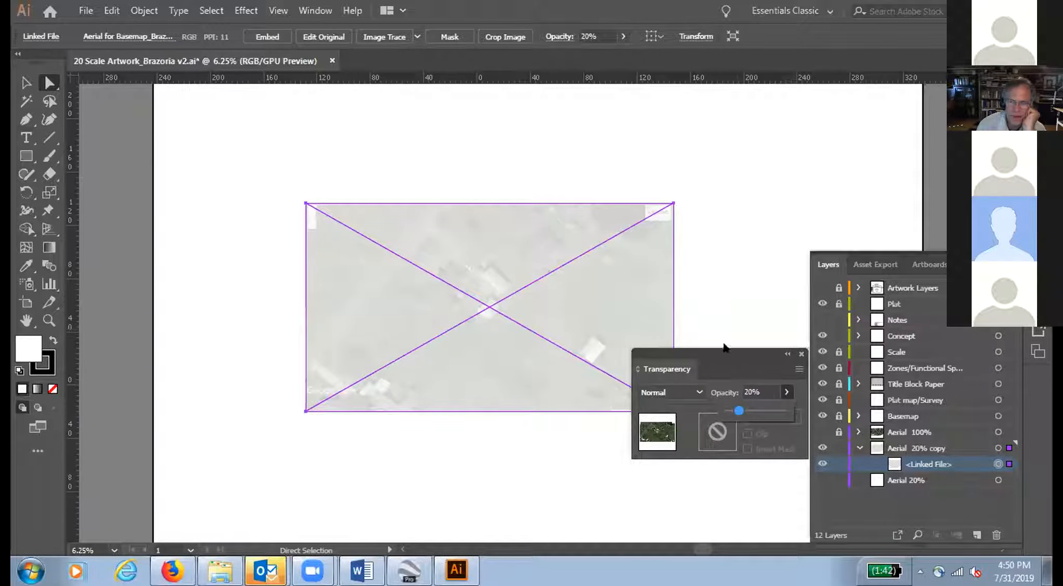
Step: Raise the selected aerial's opacity to exactly 50%
left_click_drag(737, 406, 755, 410)
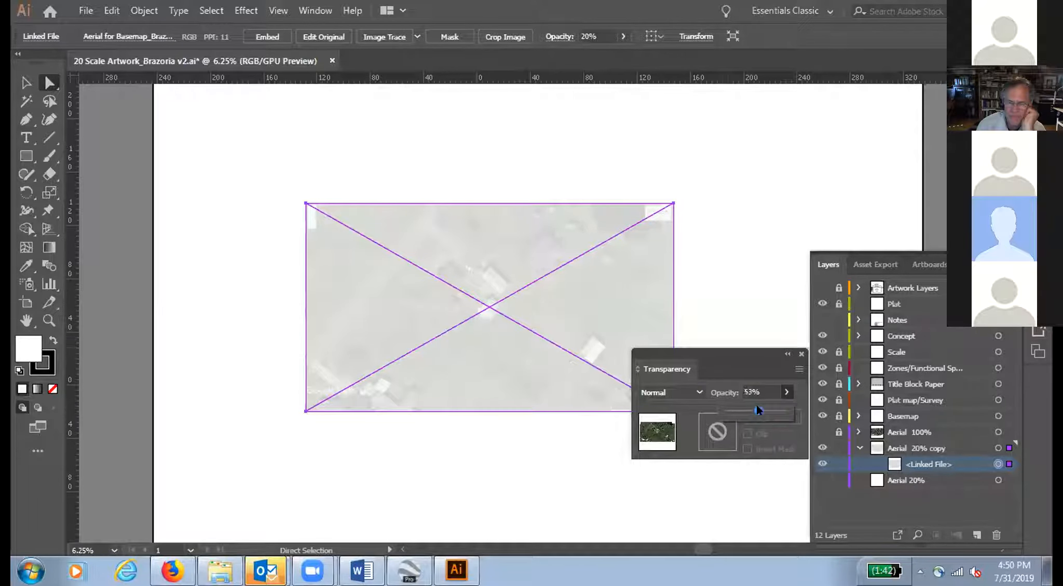
left_click_drag(757, 405, 754, 405)
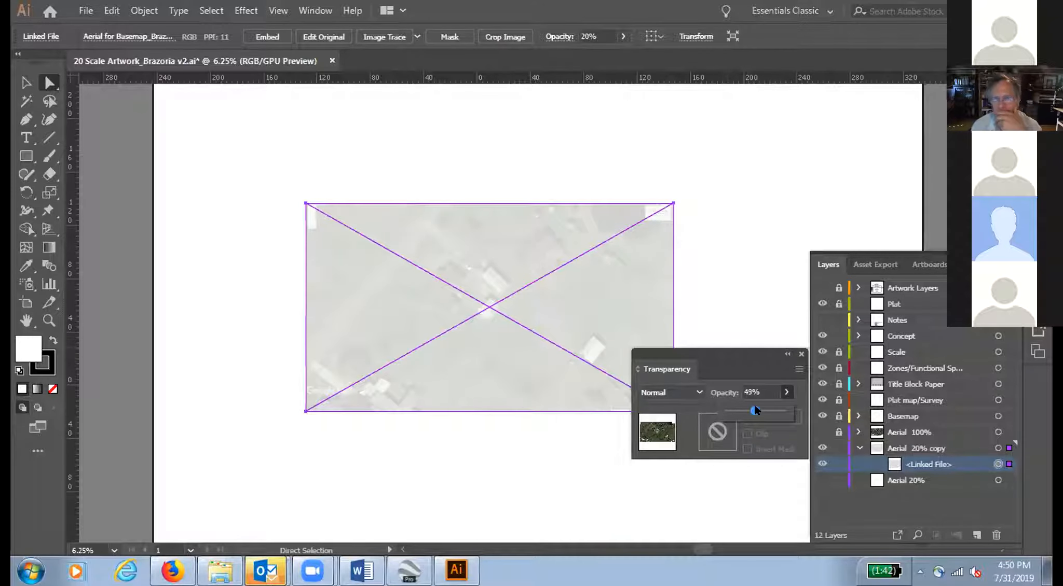
left_click(758, 390)
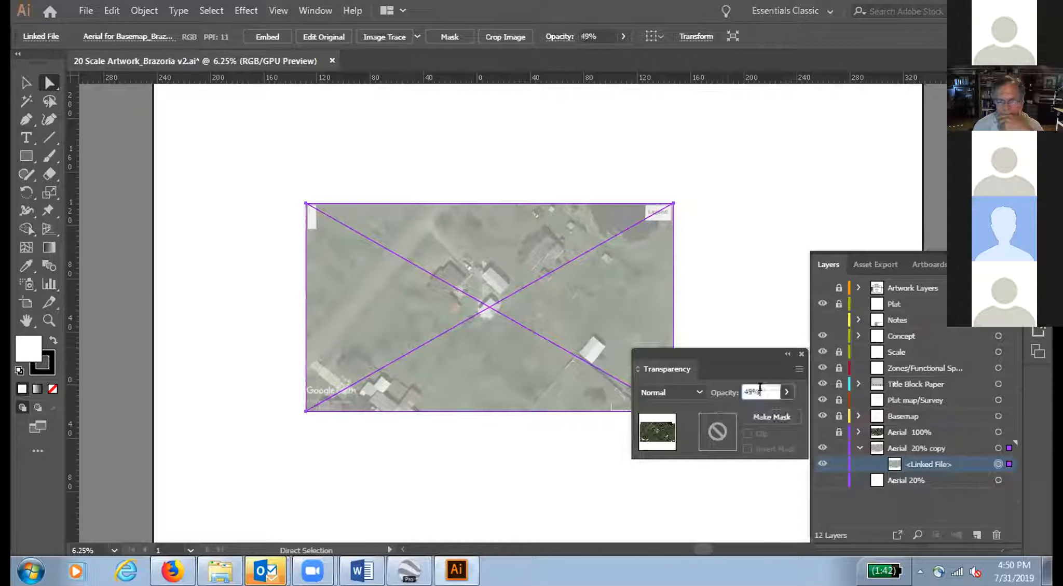
key("BackSpace")
key("BackSpace")
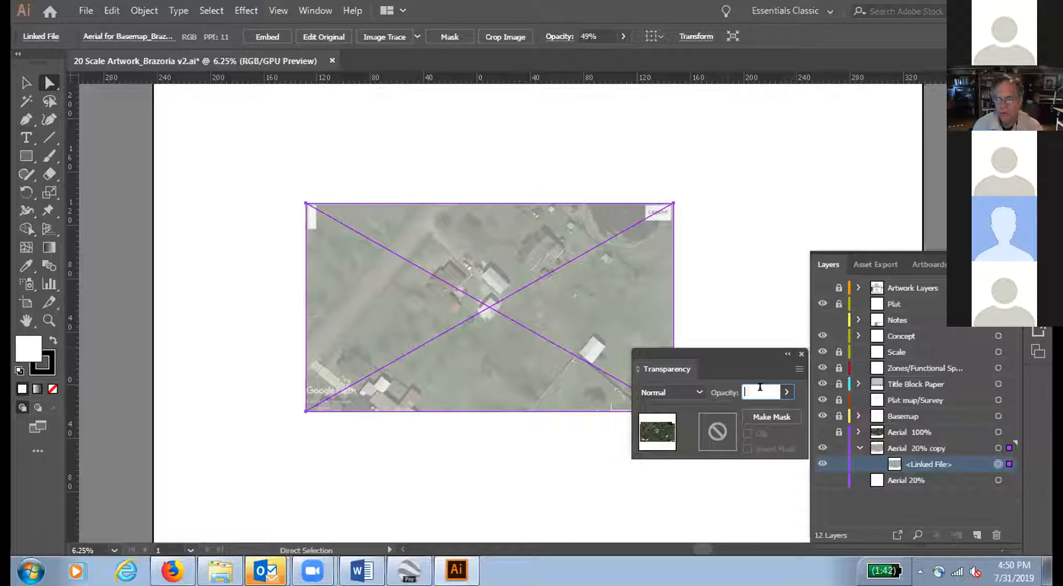
type("50")
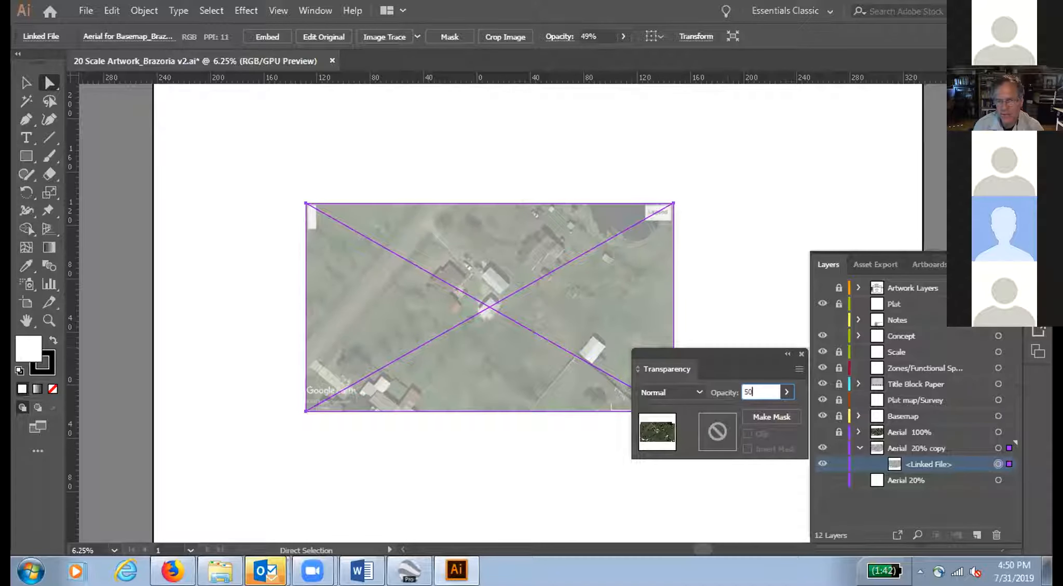
key("Return")
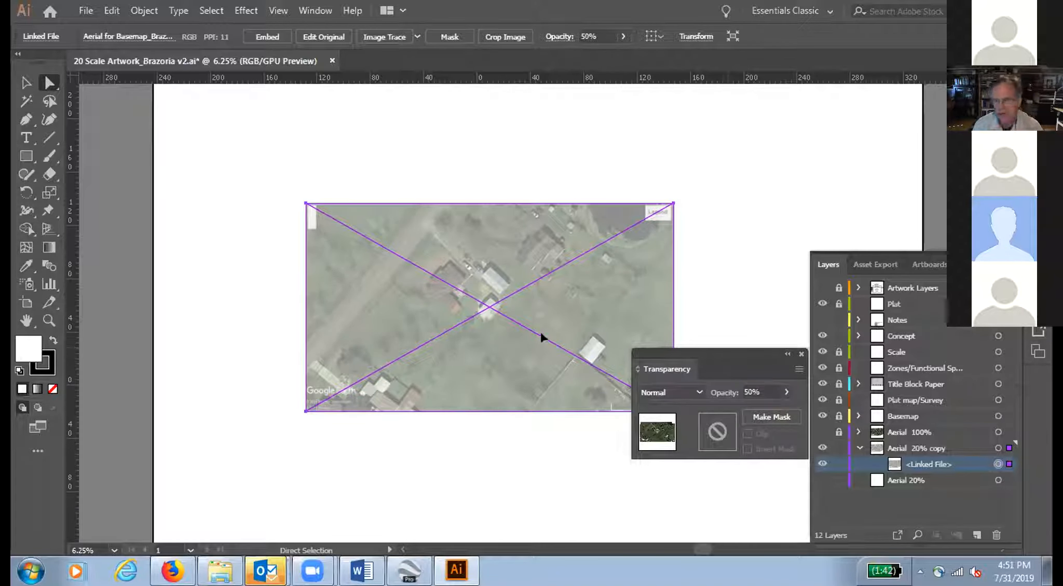
Step: Lock the faded linked file and its Aerial 20% copy layer, collapse the layer, and close the Transparency controls
key("ctrl+=")
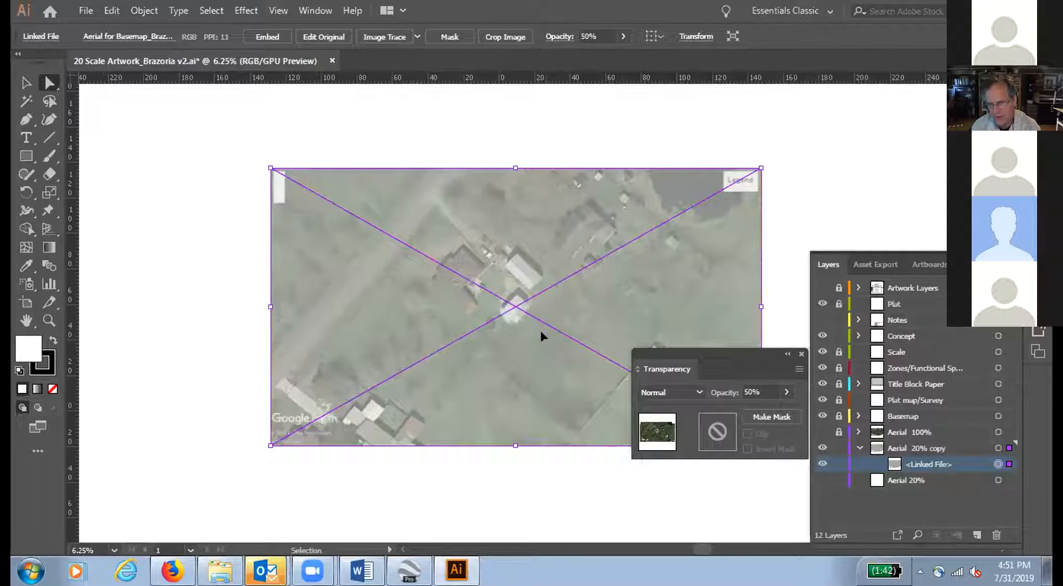
key("ctrl+=")
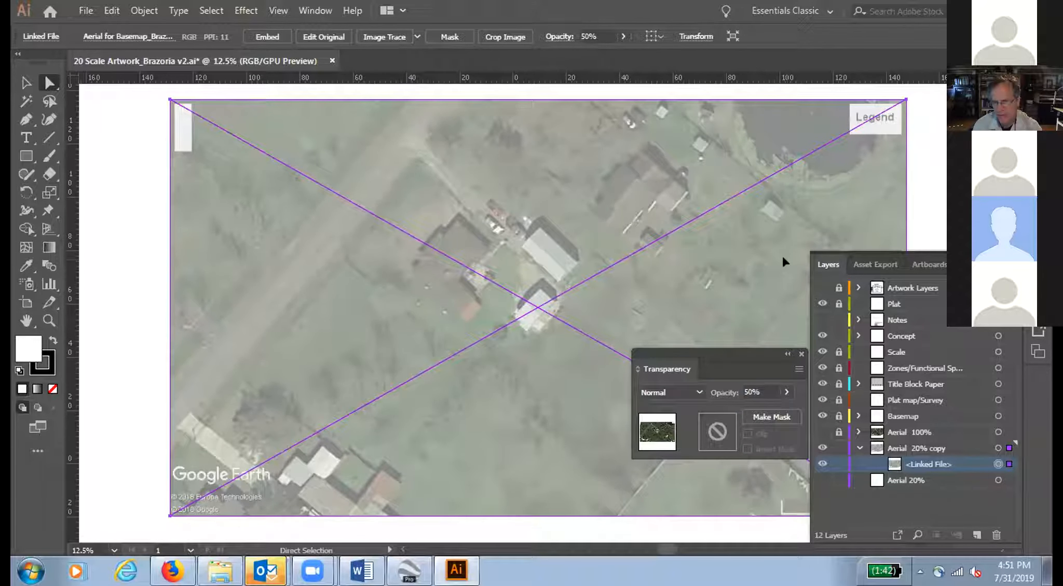
left_click(837, 464)
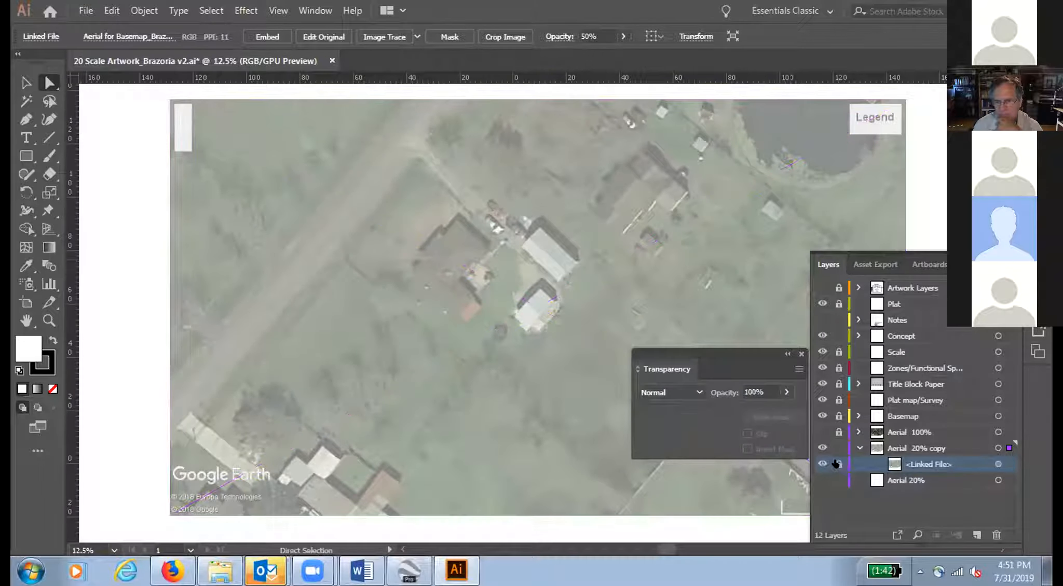
left_click(838, 448)
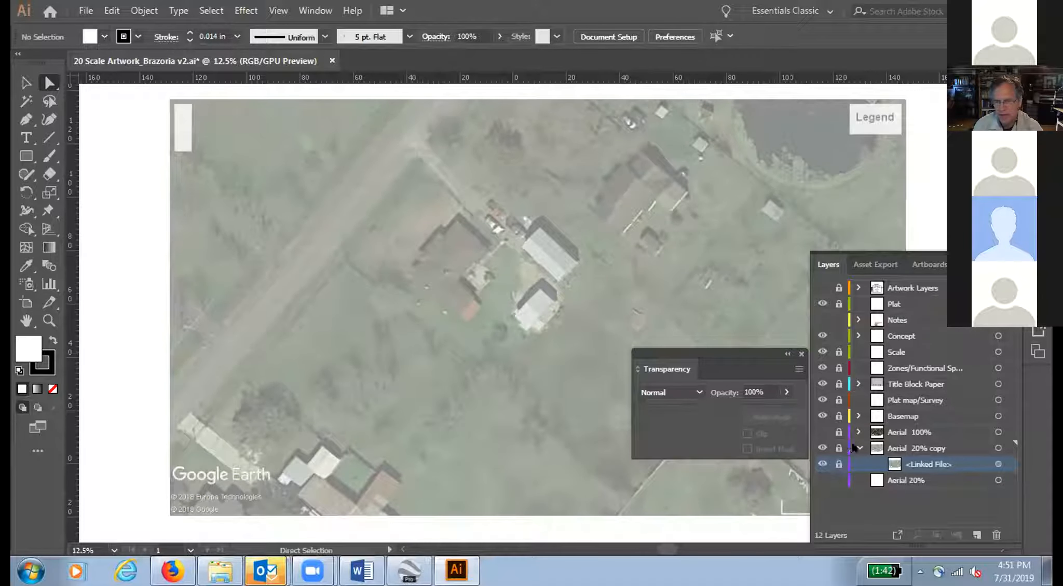
left_click(857, 447)
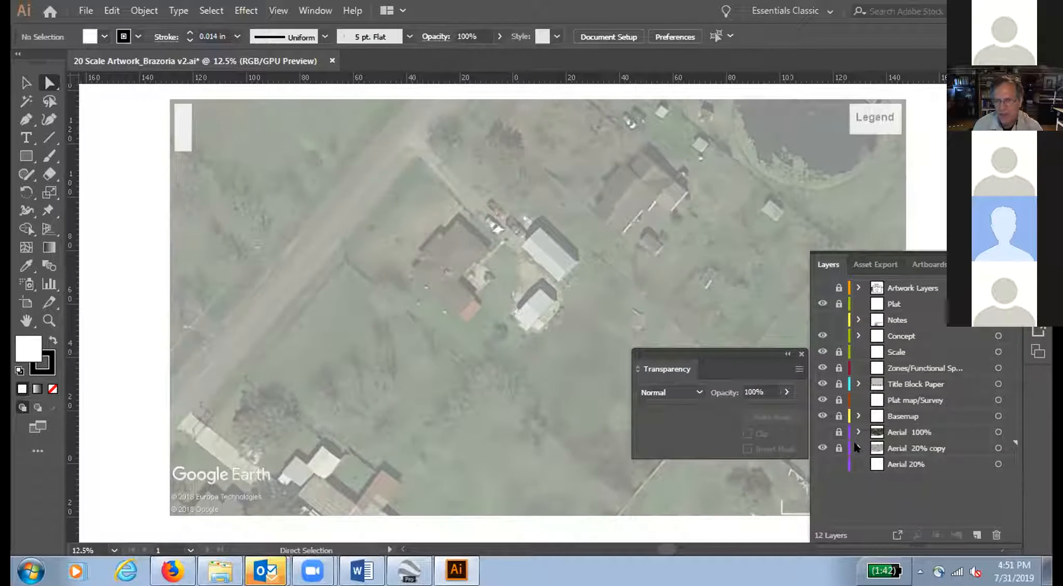
left_click(800, 354)
Step: Toggle the Aerial 100% layer's visibility to compare the full-strength and faded aerials, leaving that layer hidden
left_click(892, 433)
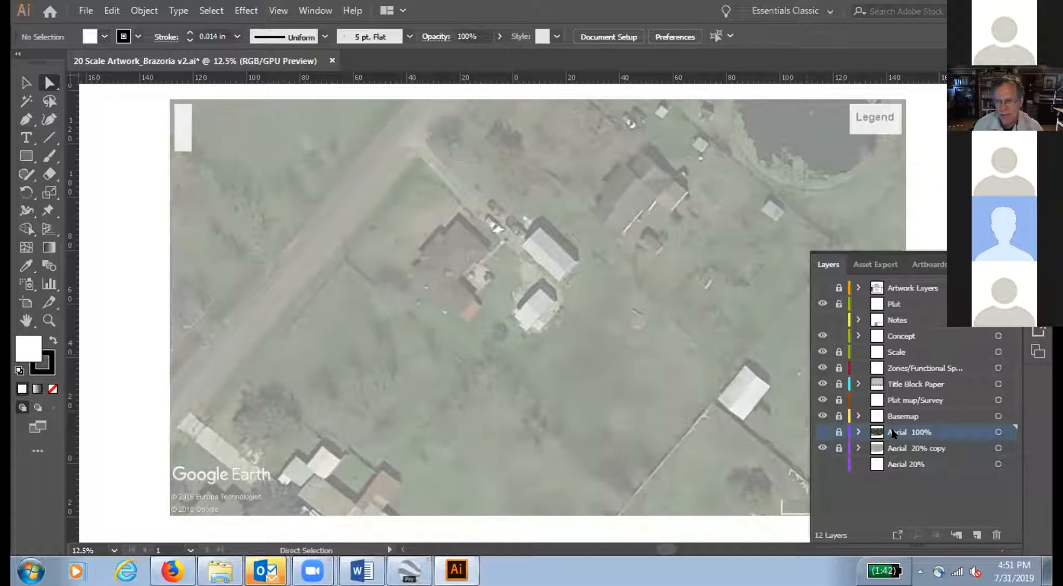
left_click(823, 433)
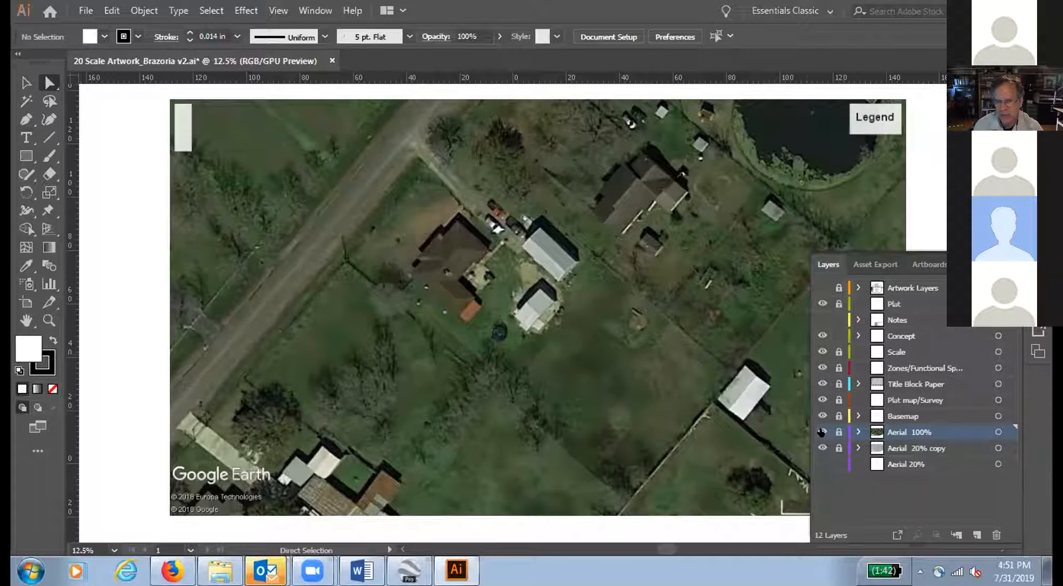
left_click(822, 432)
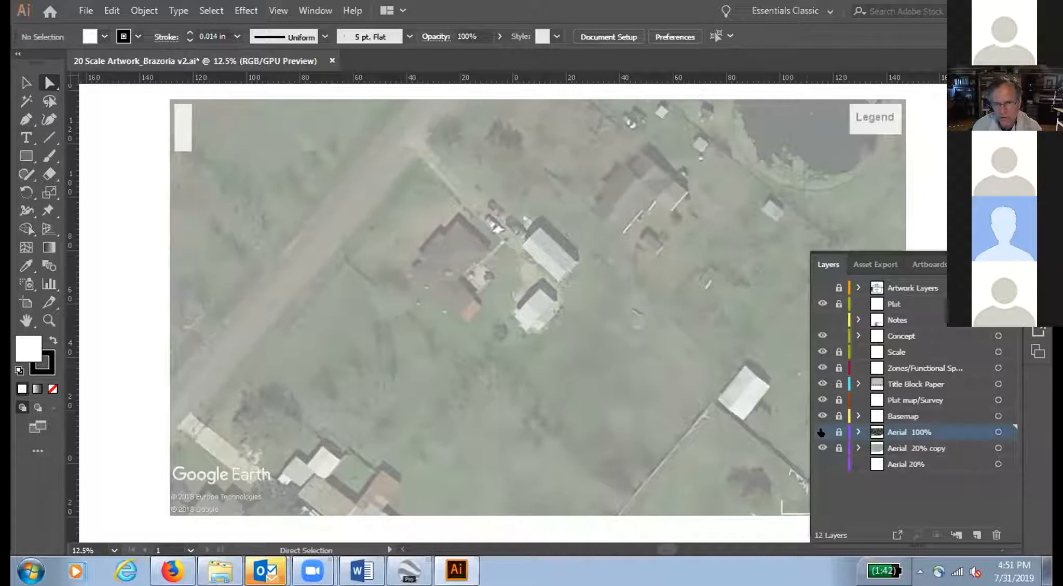
left_click(822, 432)
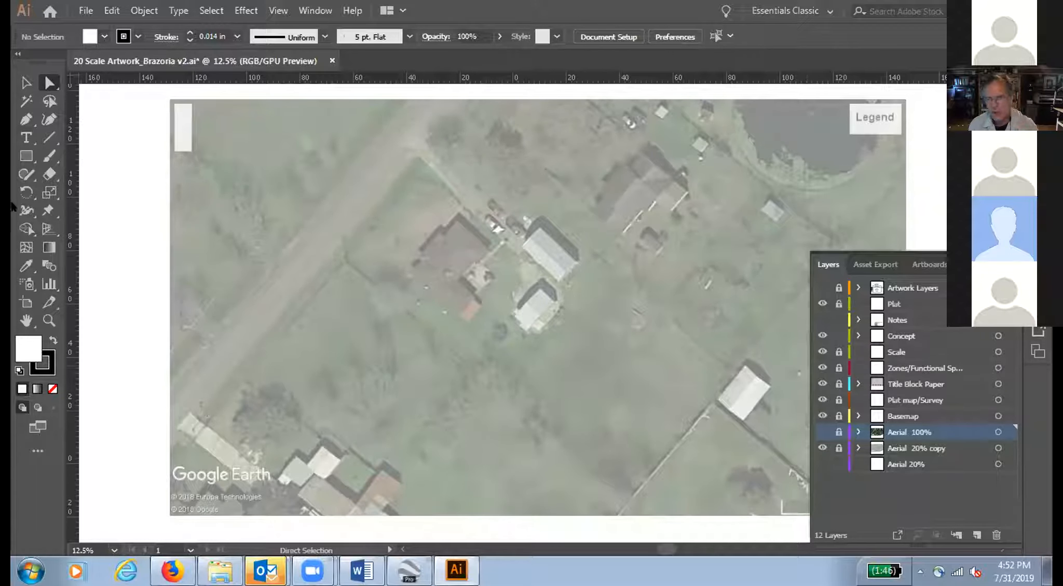
Step: Save the artwork under its current file name
left_click(86, 10)
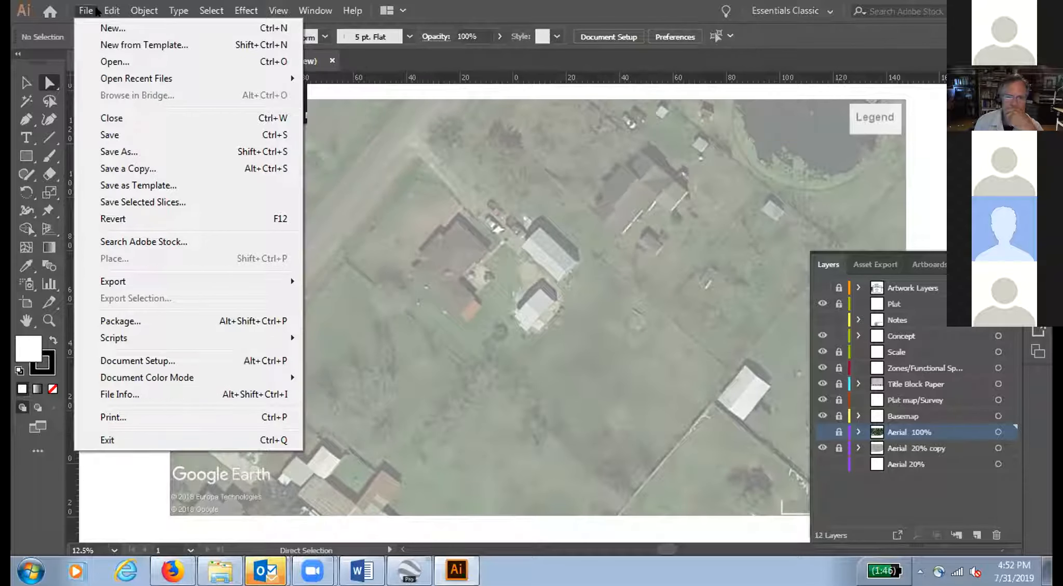
mouse_move(111, 11)
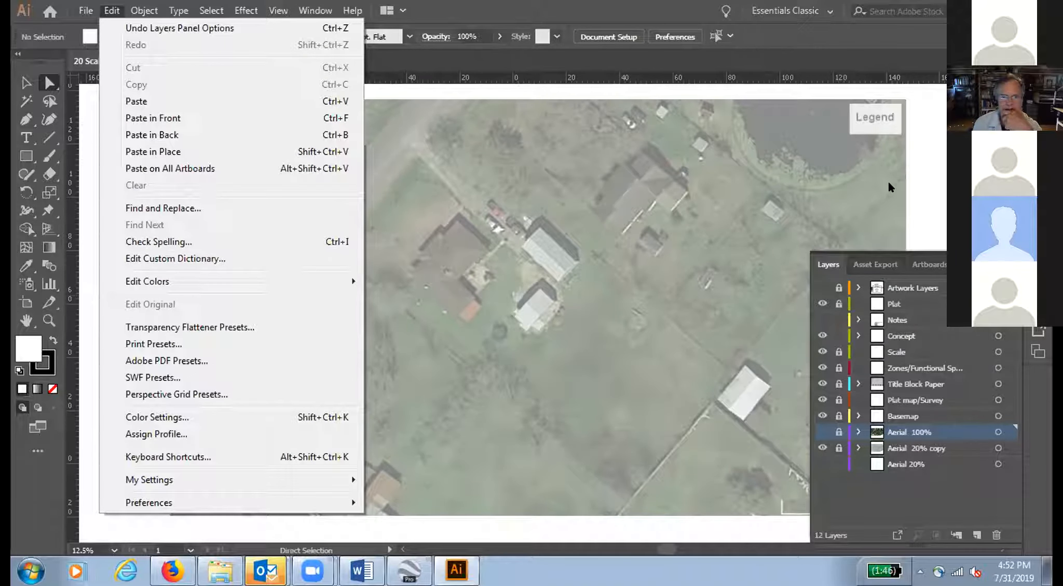
left_click(931, 178)
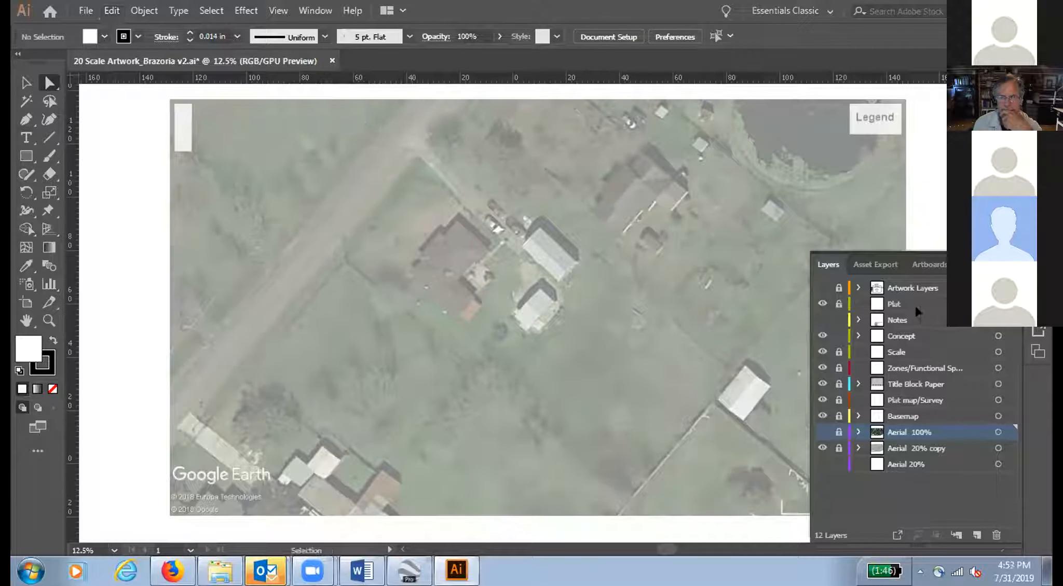
key("ctrl+s")
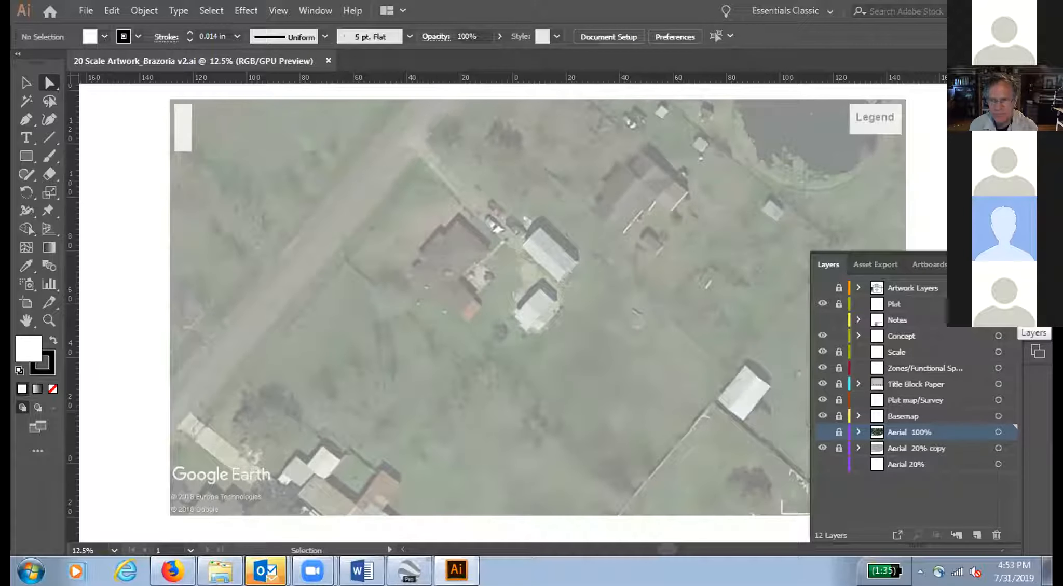
Step: Unlock the Basemap layer and make it the active layer
left_click(837, 416)
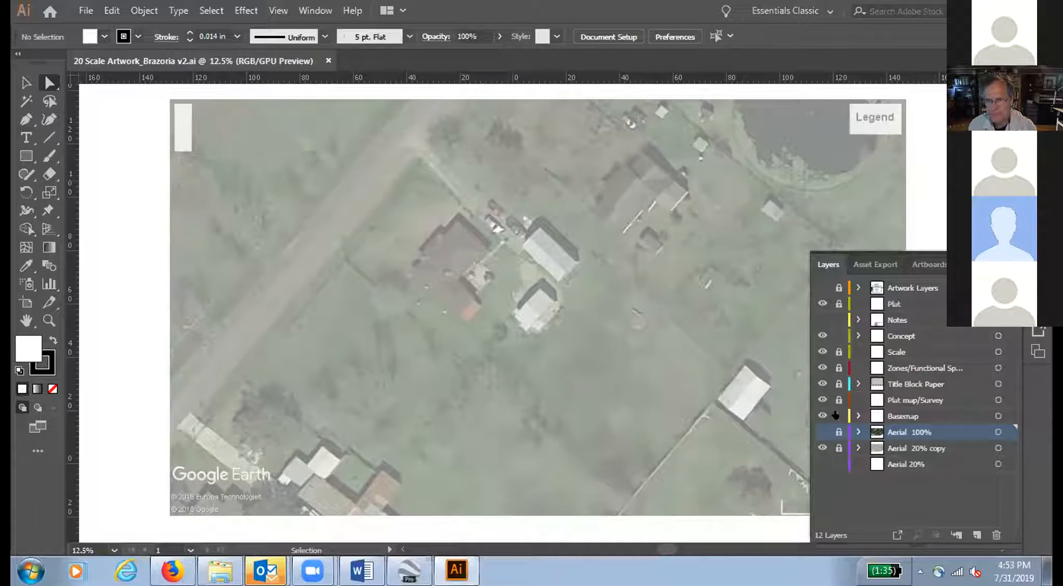
left_click(895, 413)
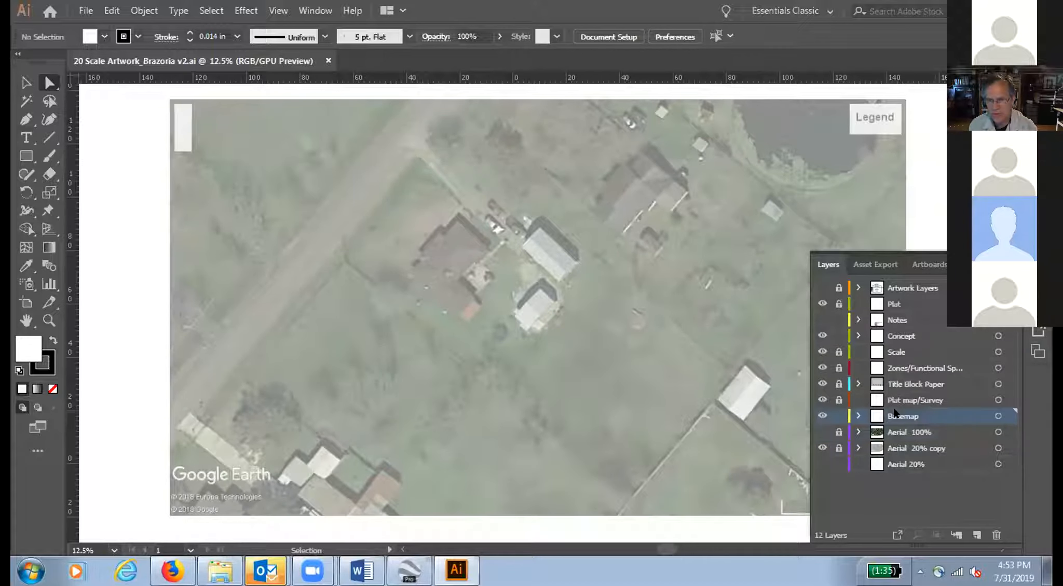
Step: Expand the Basemap layer to review its sublayers, and move the layer list clear of the aerial to examine the site
left_click(857, 411)
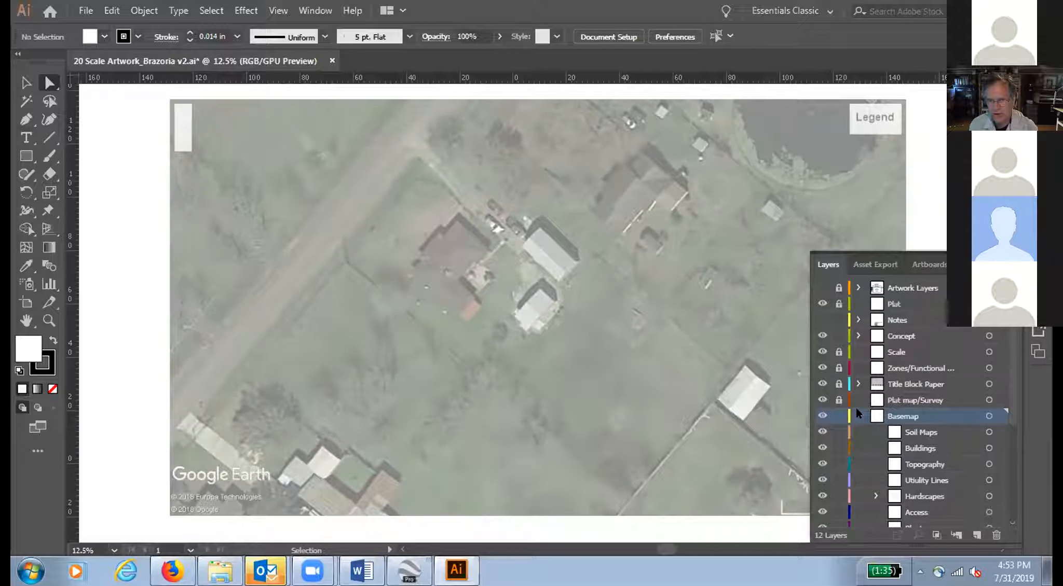
left_click_drag(1012, 382, 1012, 445)
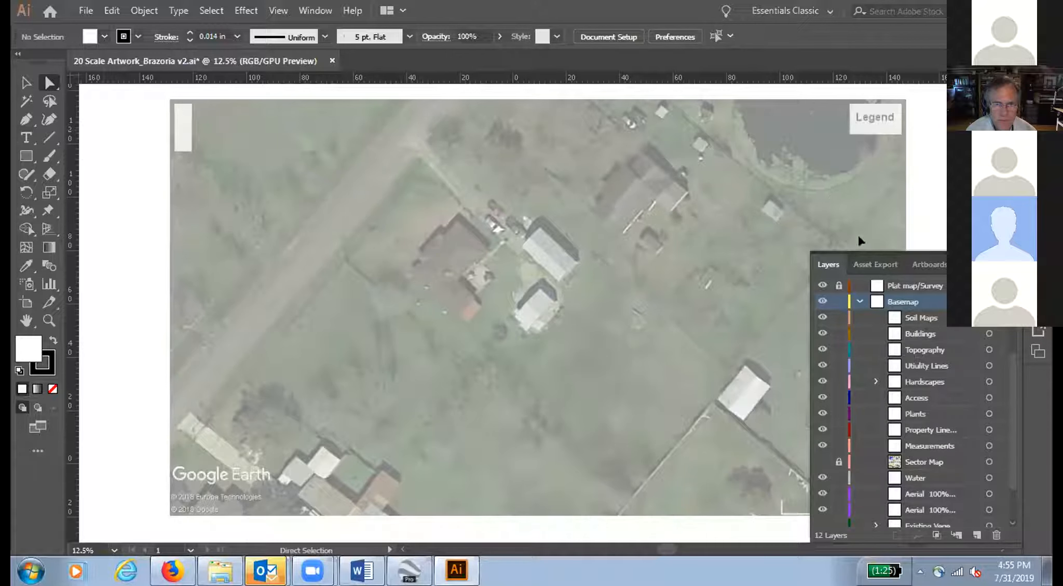
left_click_drag(955, 261, 965, 518)
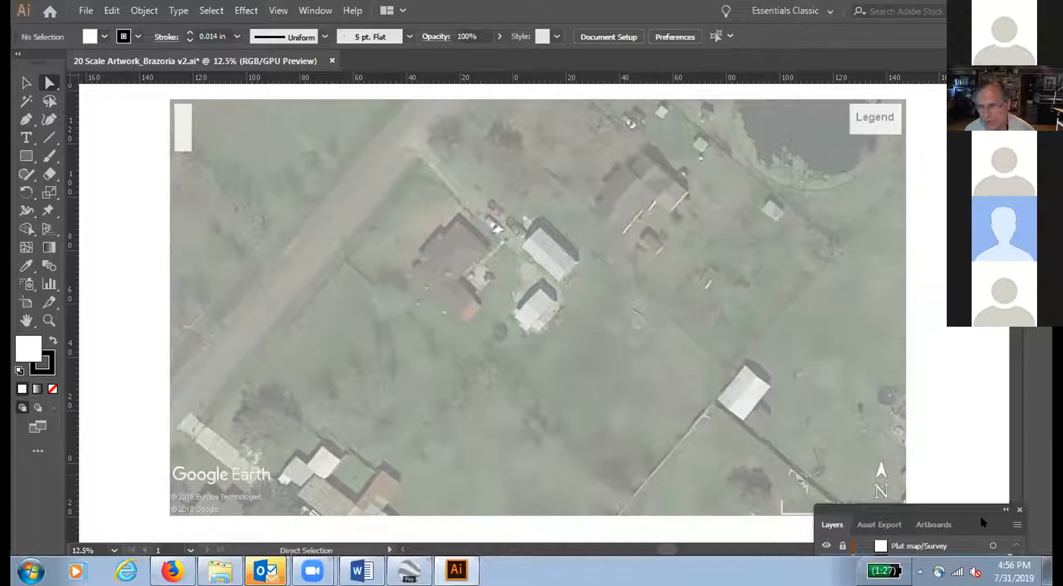
left_click_drag(979, 519, 977, 539)
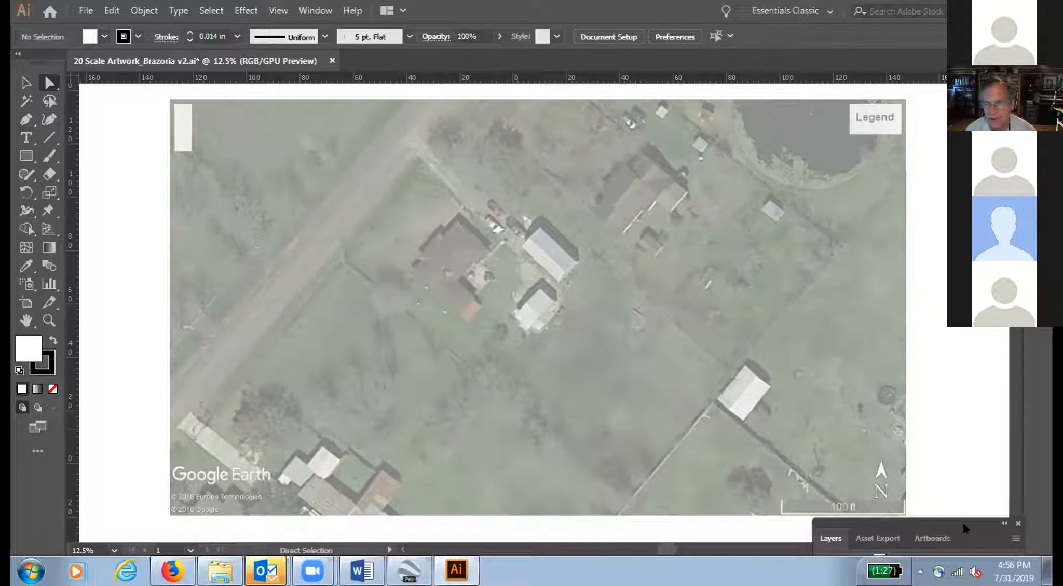
mouse_move(969, 530)
left_mouse_down()
mouse_move(969, 506)
mouse_move(969, 530)
left_mouse_up()
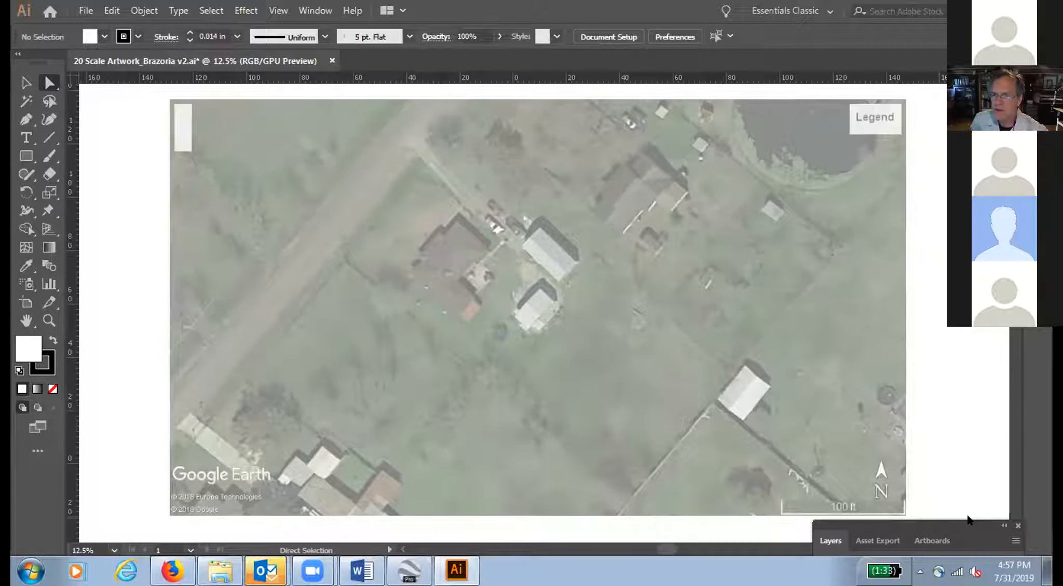
Step: Bring the layer list back into view, unlock the Aerial 100% and Aerial 20% copy layers, and make Aerial 100% visible
left_click_drag(964, 524, 915, 184)
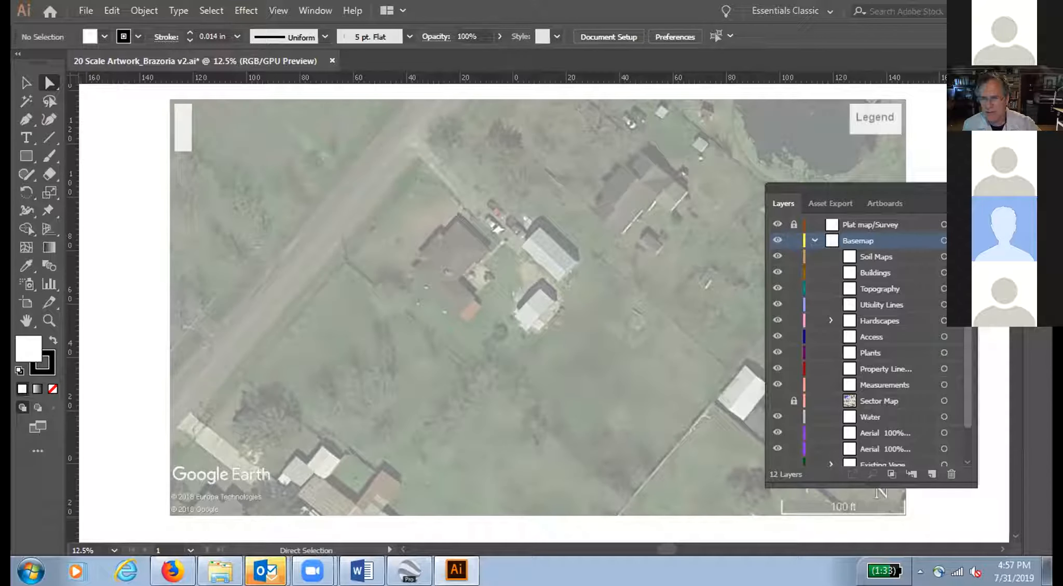
scroll(969, 333, "down", 2)
scroll(970, 333, "down", 1)
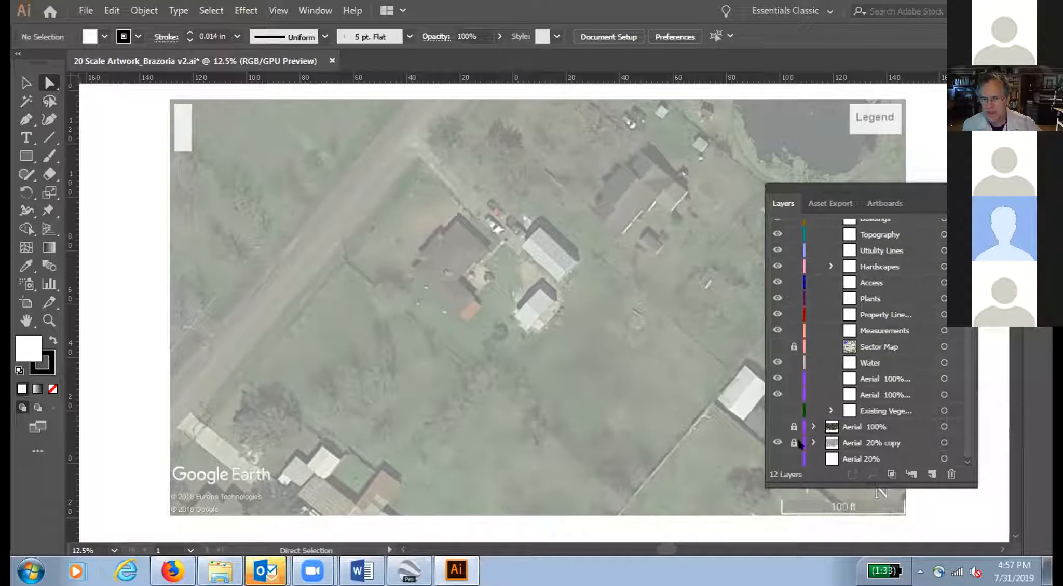
left_click(857, 425)
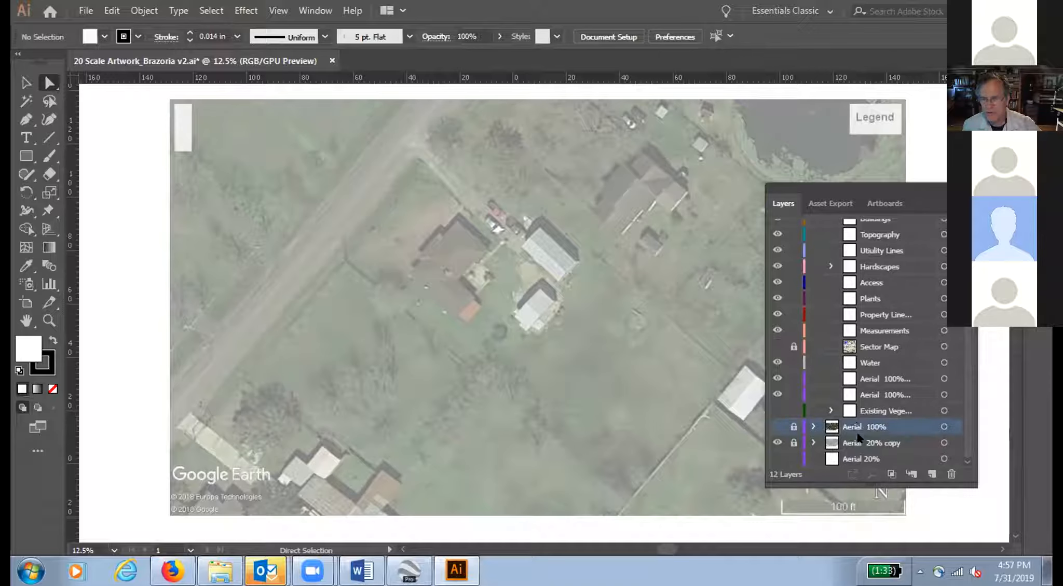
left_click(859, 444)
left_click(793, 427)
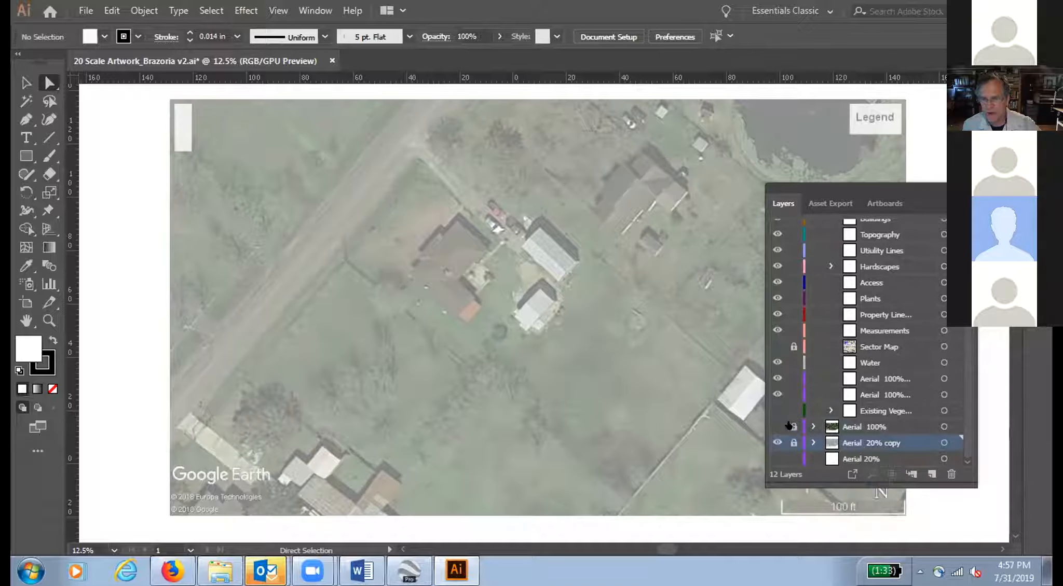
left_click(794, 442)
left_click(776, 427)
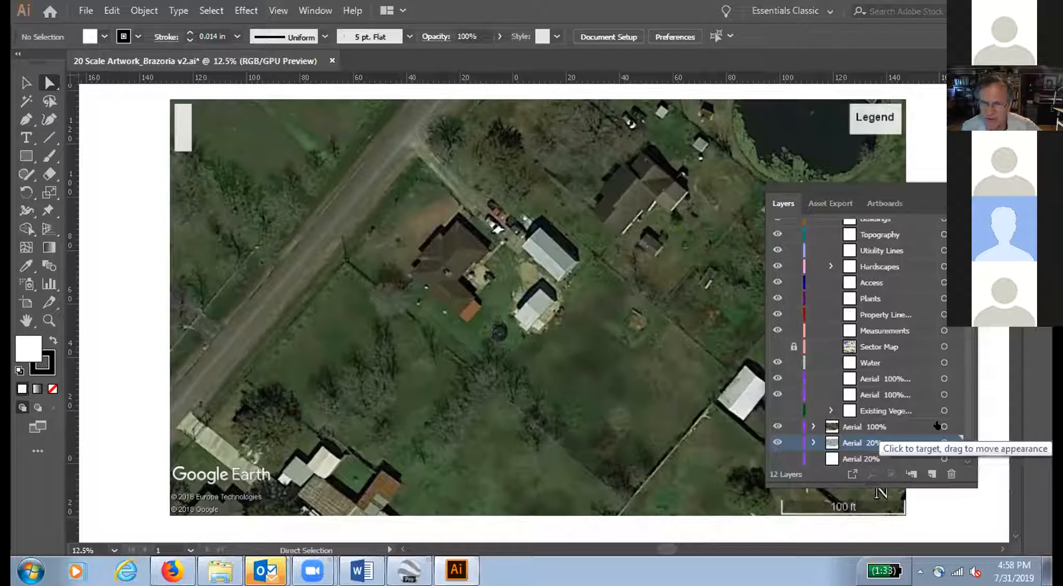
Step: Select the linked aerials on the Aerial 100% and Aerial 20% copy layers and rotate them together by 45°
left_click(943, 427)
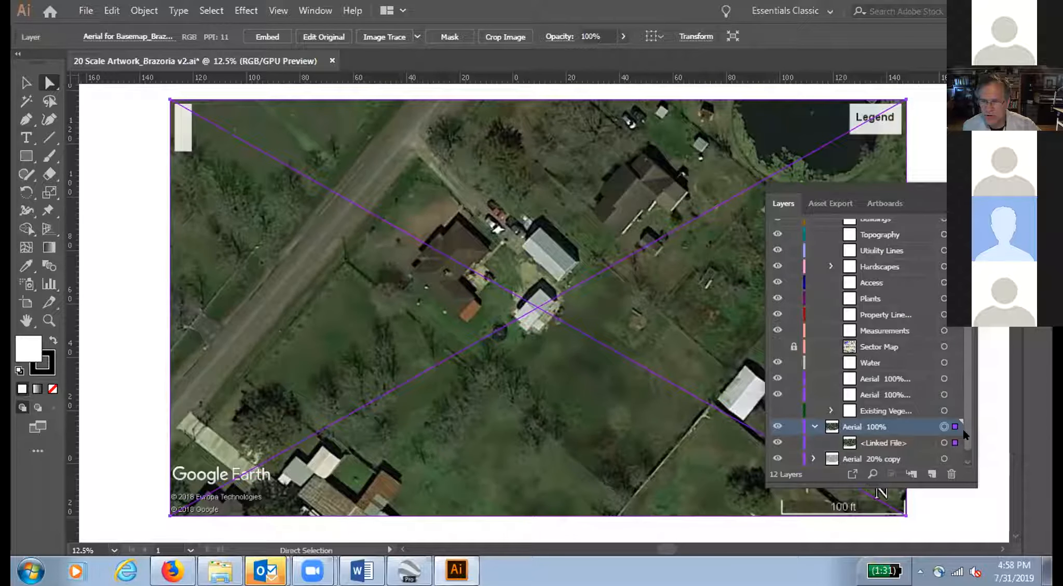
left_click(814, 458)
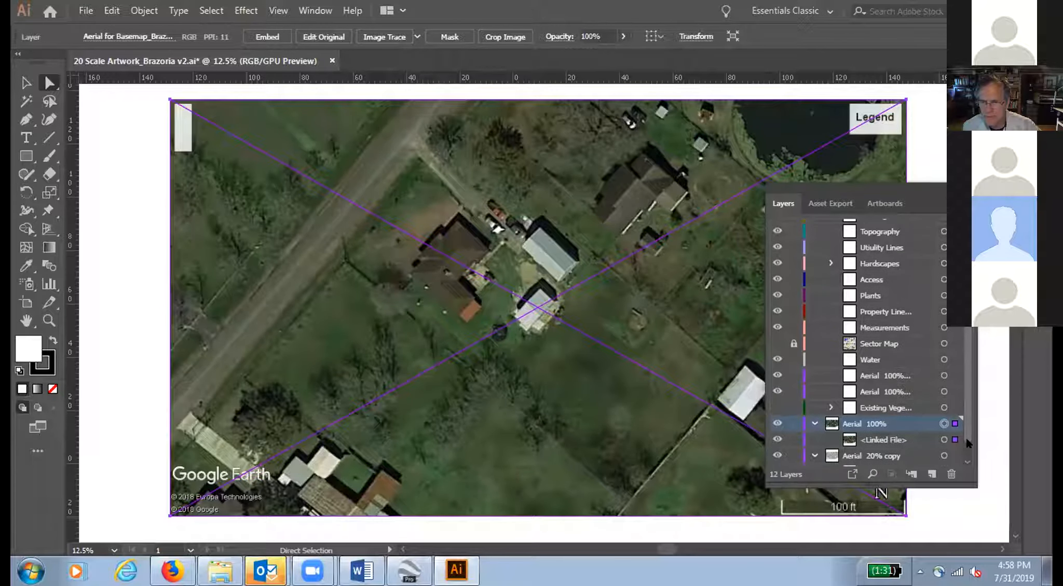
left_click_drag(965, 439, 966, 445)
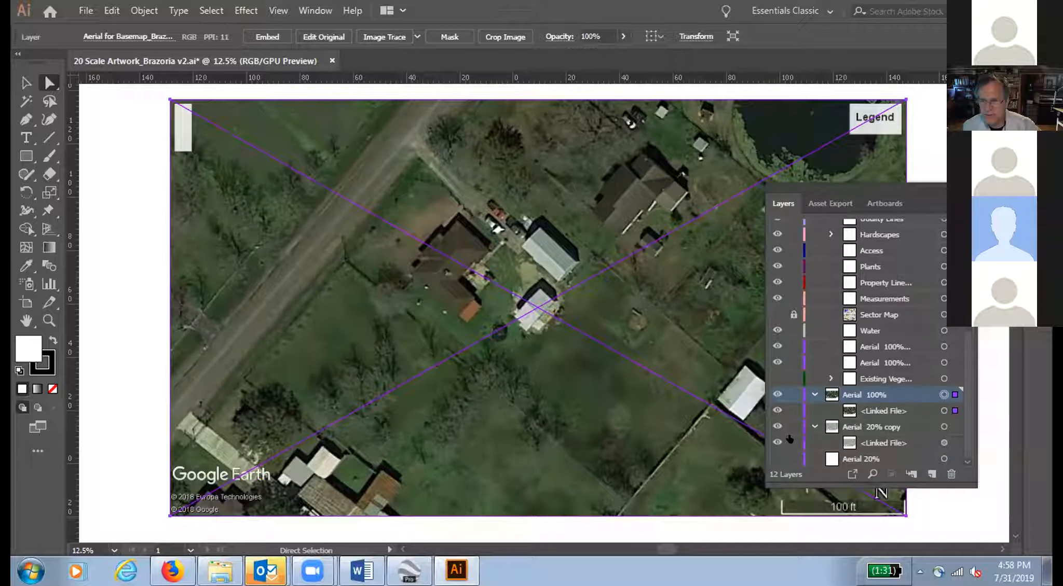
left_click(945, 427, "shift")
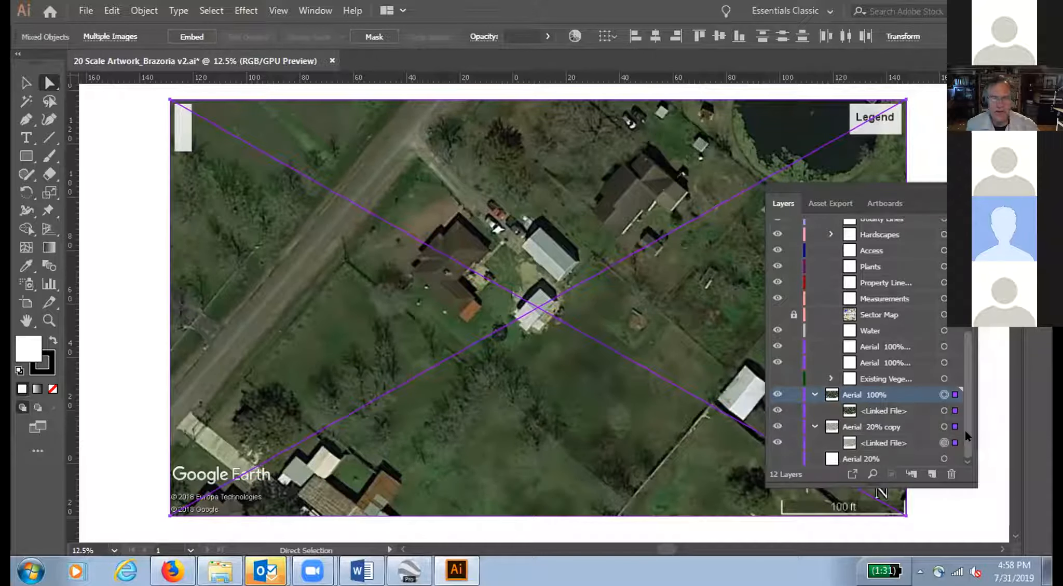
left_click(141, 11)
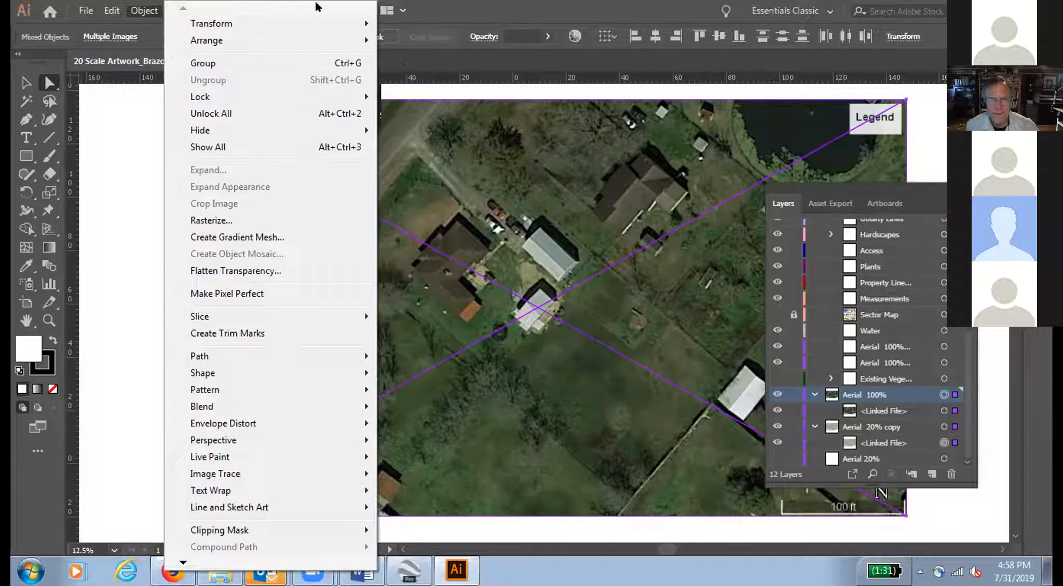
mouse_move(341, 15)
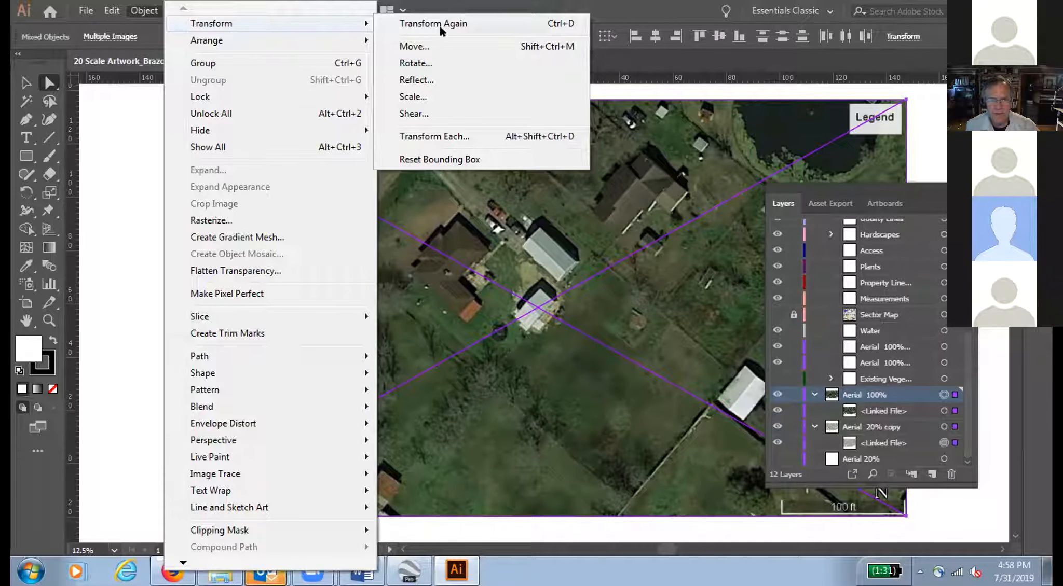
left_click(439, 62)
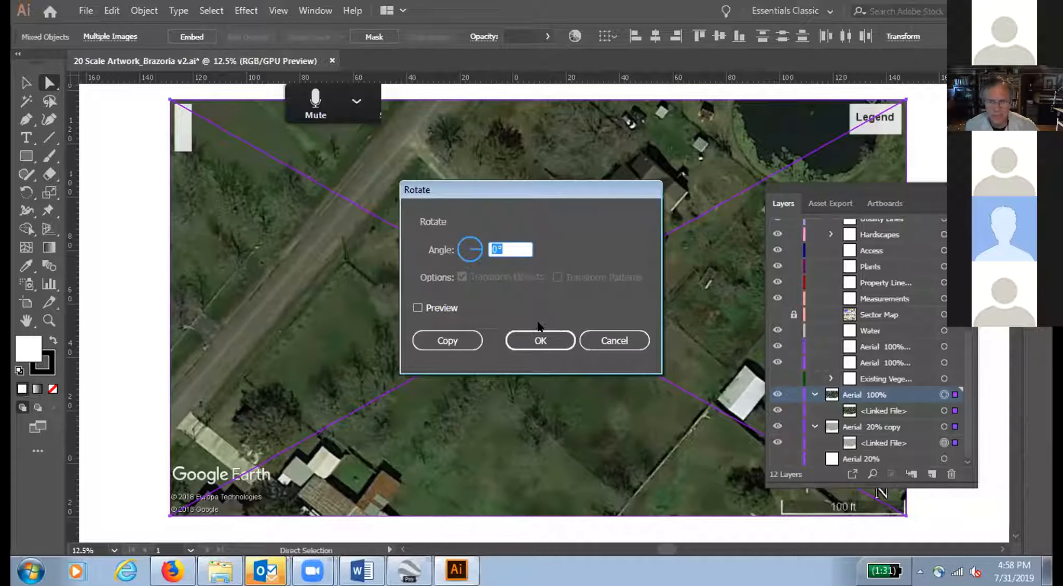
left_click(417, 309)
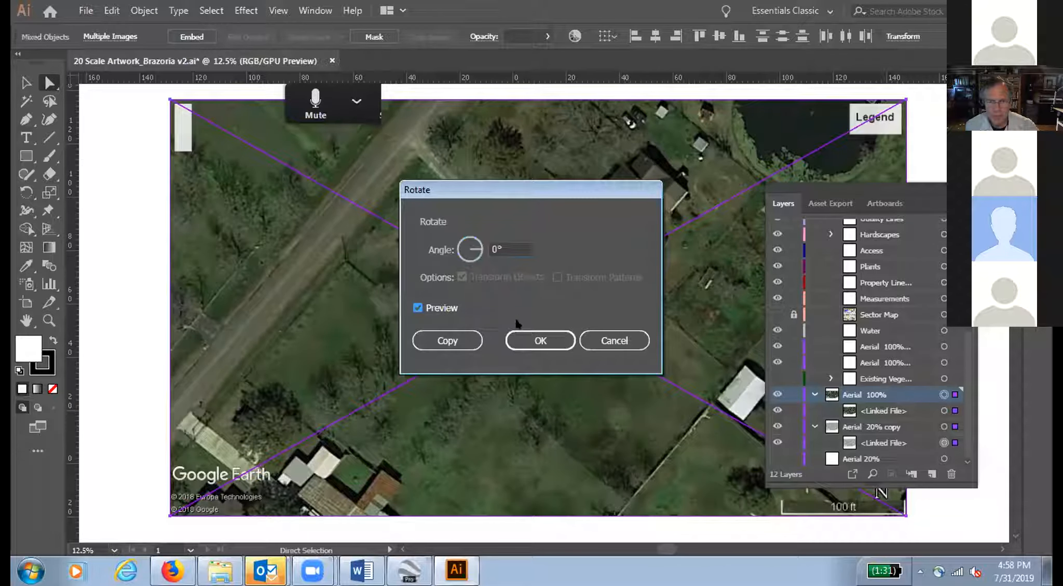
left_click(506, 244)
key("BackSpace")
type("45")
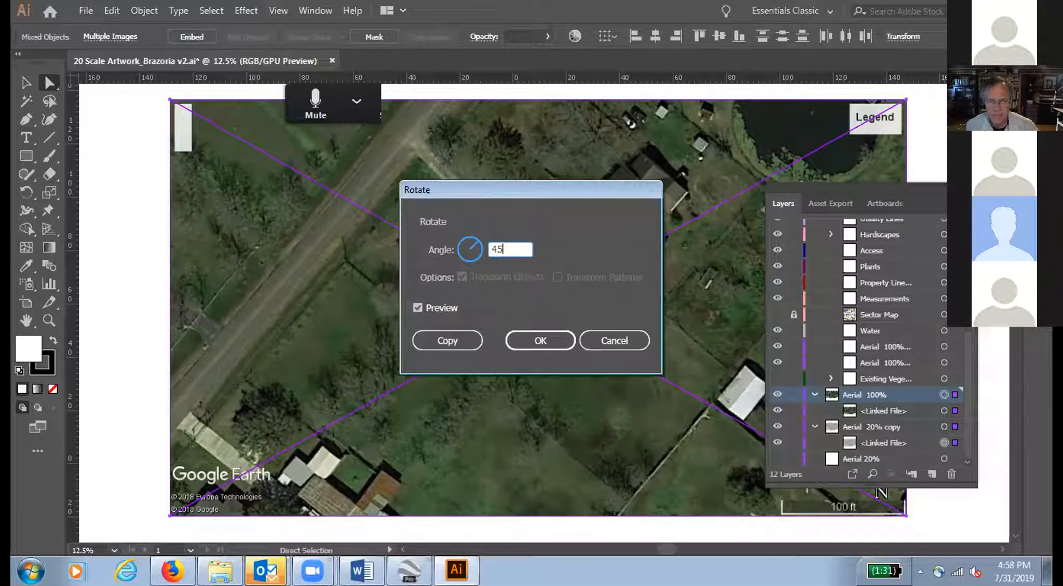
left_click(529, 335)
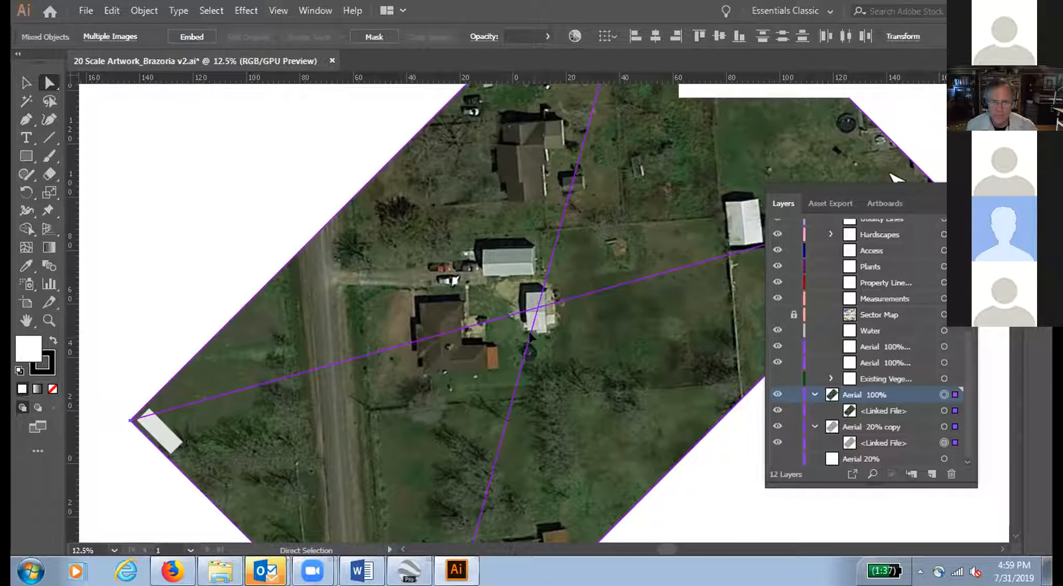
Step: Place a horizontal guide just above the property's northern fence line, reselect both linked aerials, and lock the guide
left_click(26, 82)
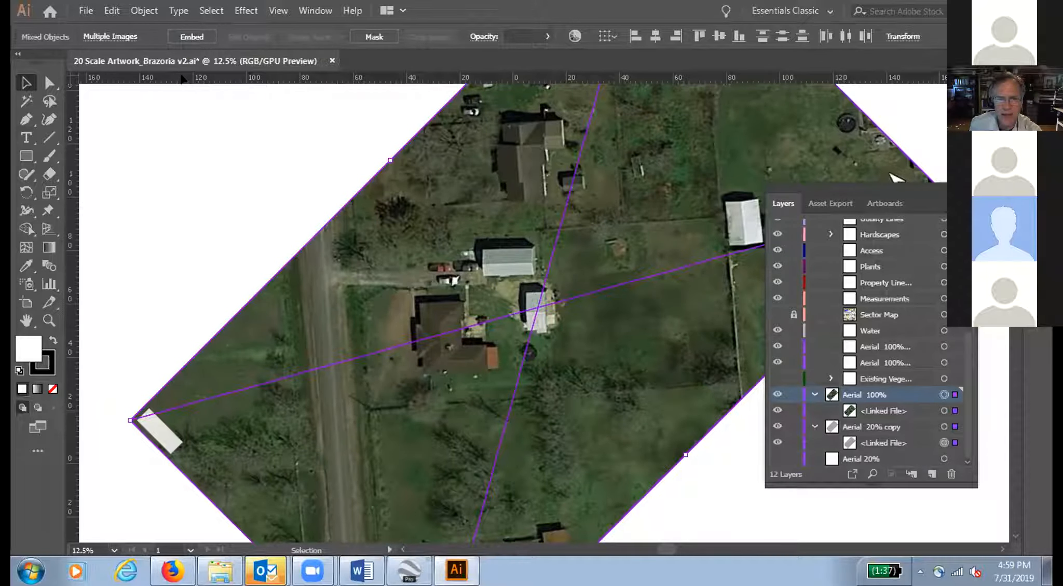
left_click_drag(182, 78, 254, 213)
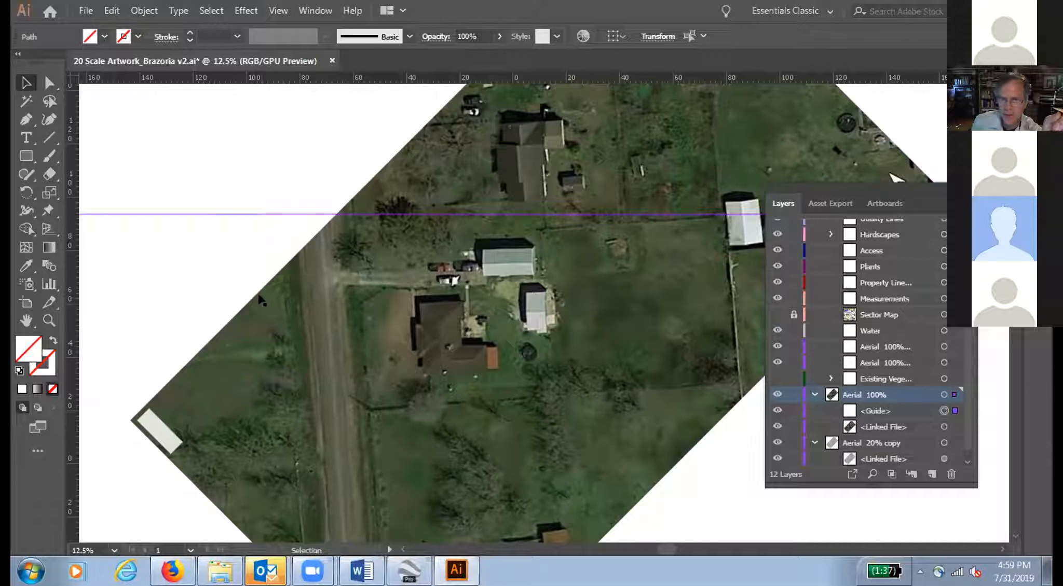
left_click(907, 437)
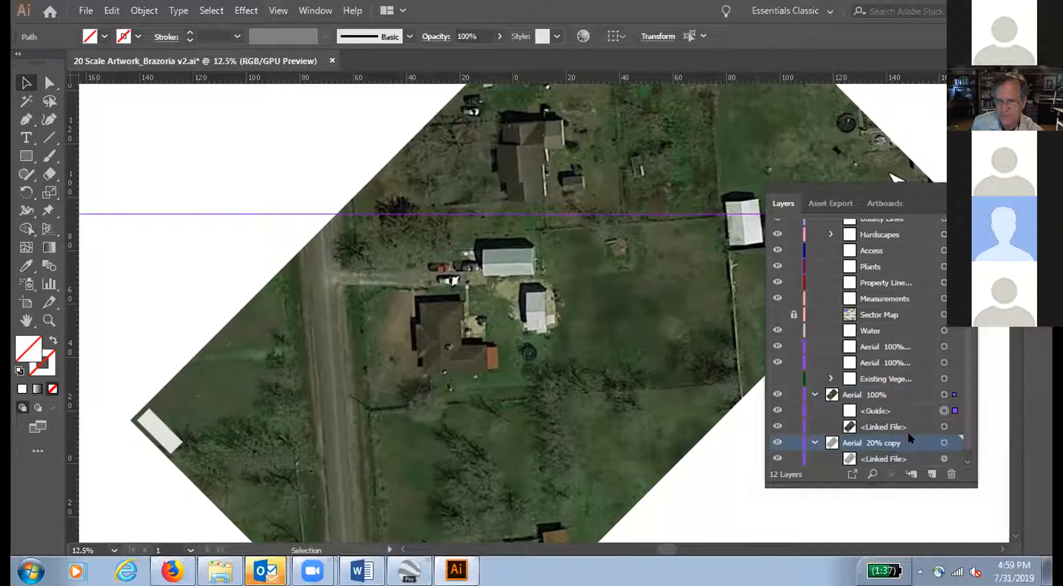
left_click(944, 443)
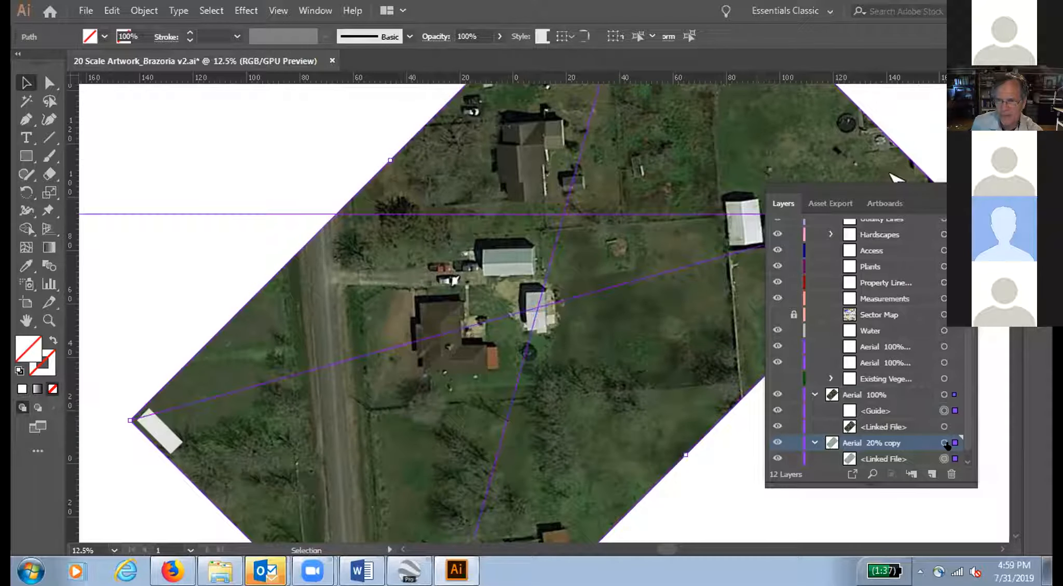
scroll(966, 378, "down", 1)
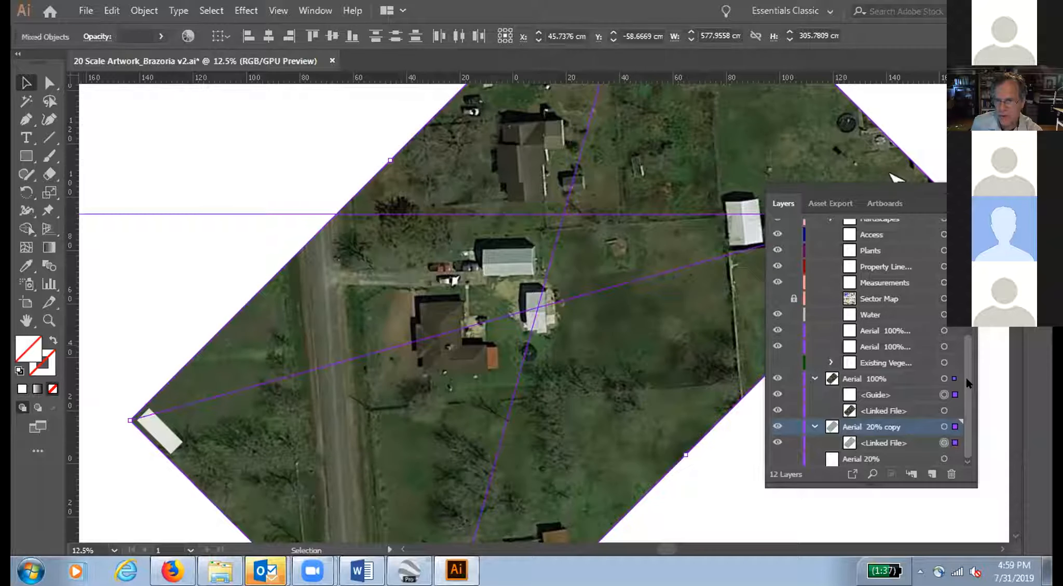
left_click(946, 410)
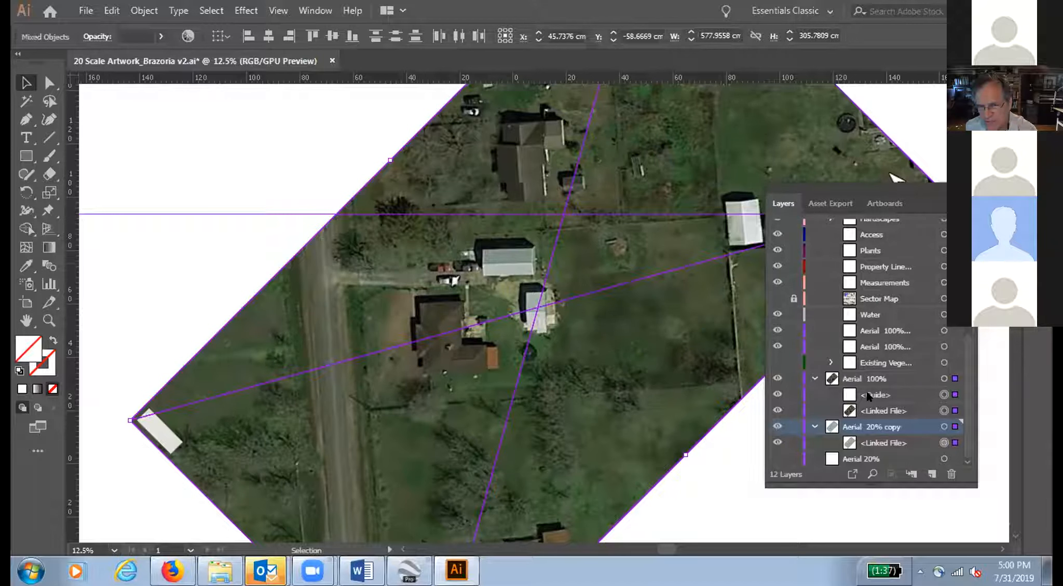
left_click(790, 395)
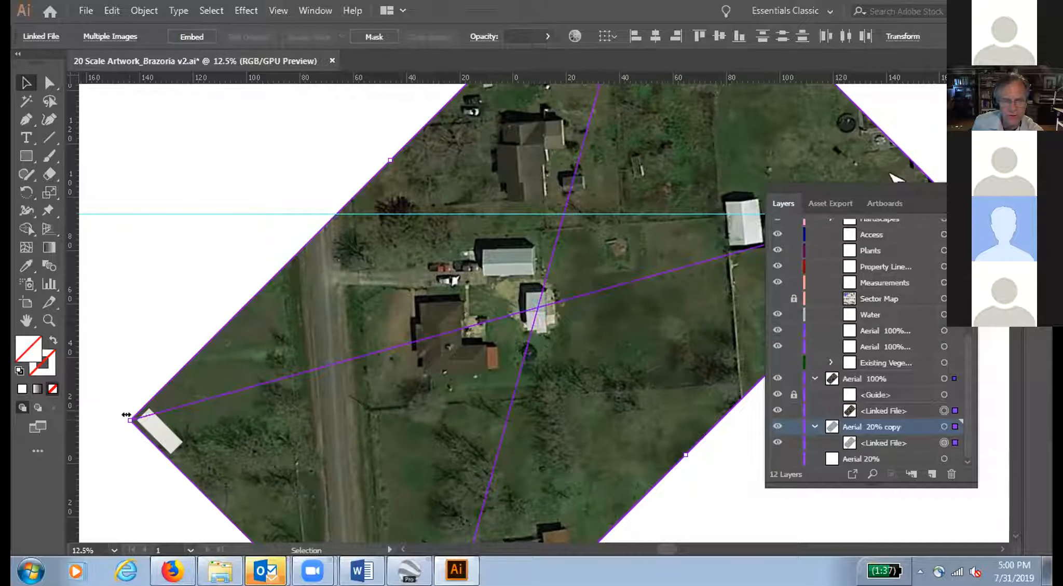
Step: Rotate both linked aerials freehand slightly clockwise until the road and fence lines run square to the horizontal guide
mouse_move(126, 416)
left_mouse_down()
mouse_move(95, 430)
mouse_move(127, 420)
left_mouse_up()
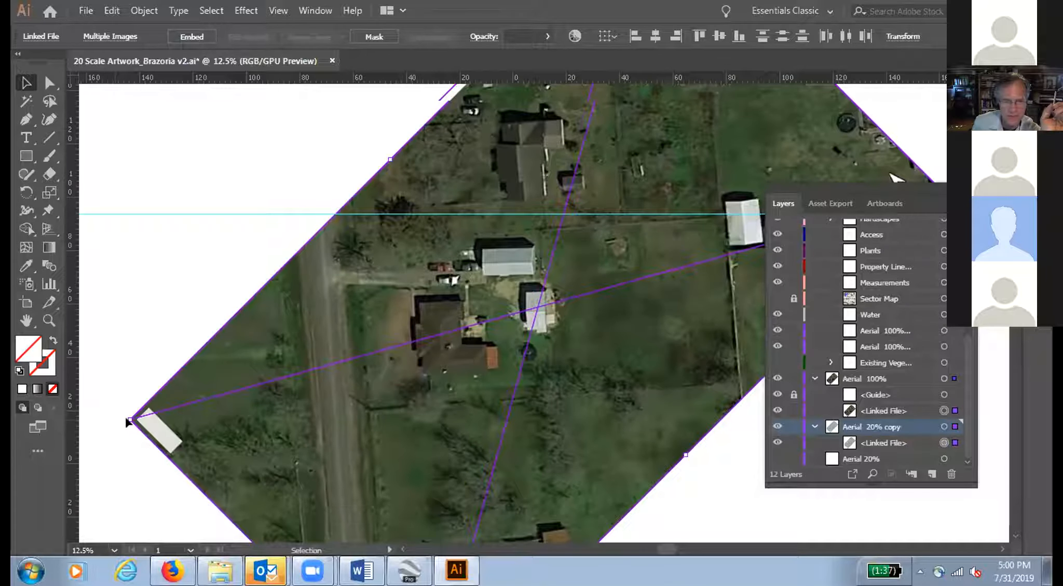
key("a")
key("v")
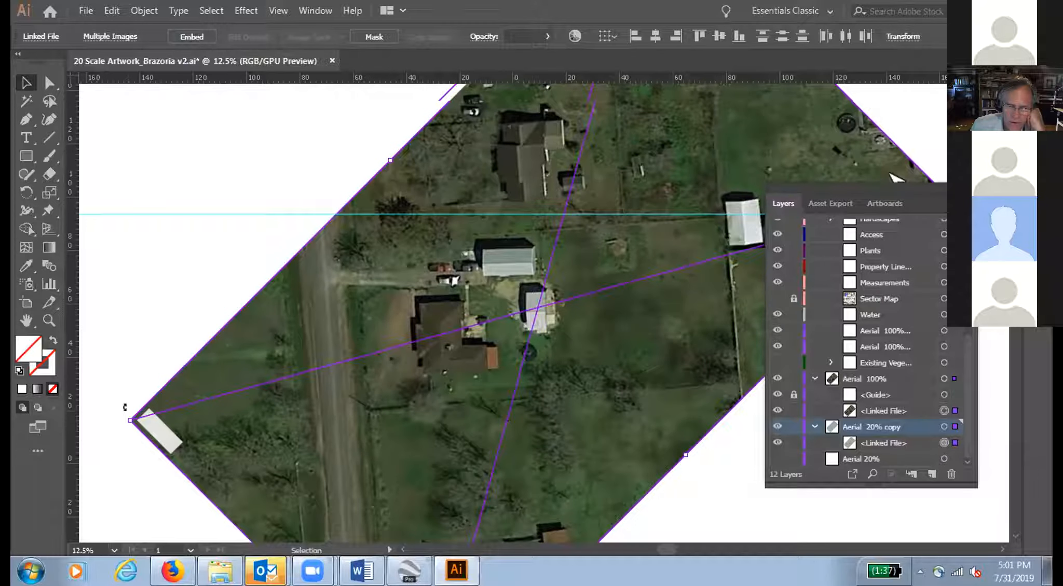
left_click_drag(125, 407, 143, 205)
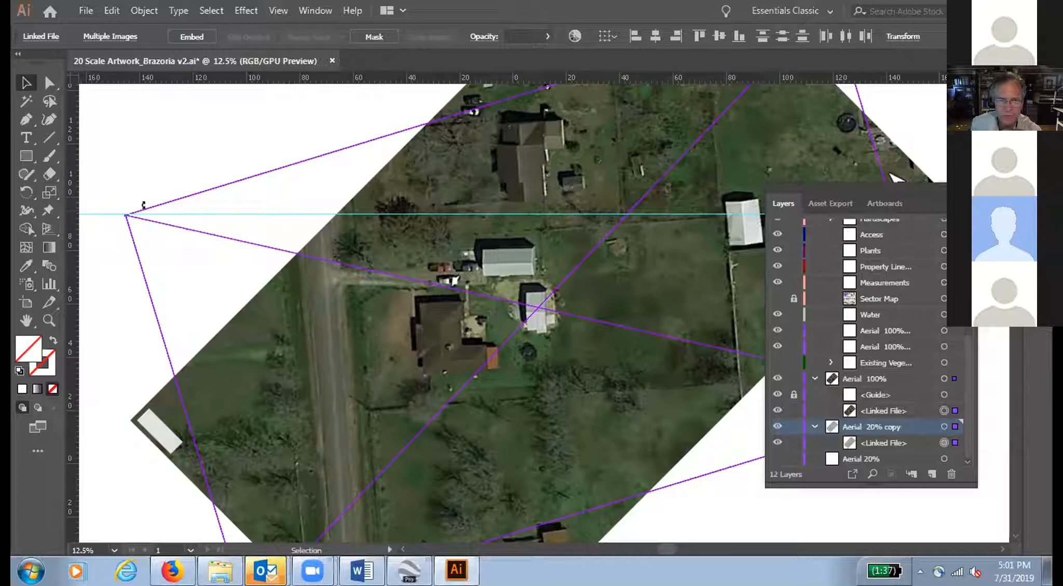
left_click_drag(143, 205, 151, 375)
left_click_drag(150, 374, 150, 374)
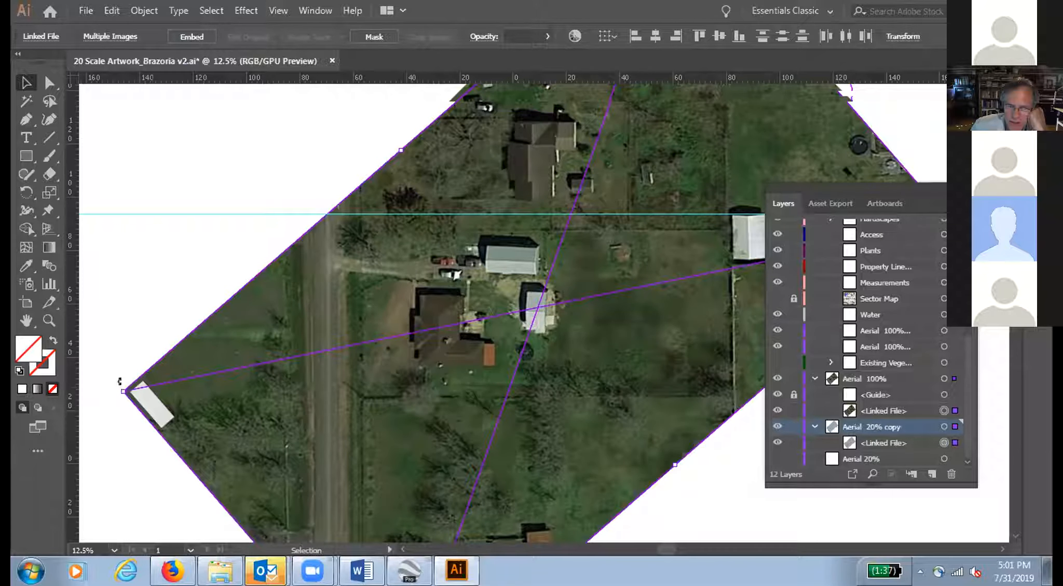
left_click_drag(119, 382, 122, 384)
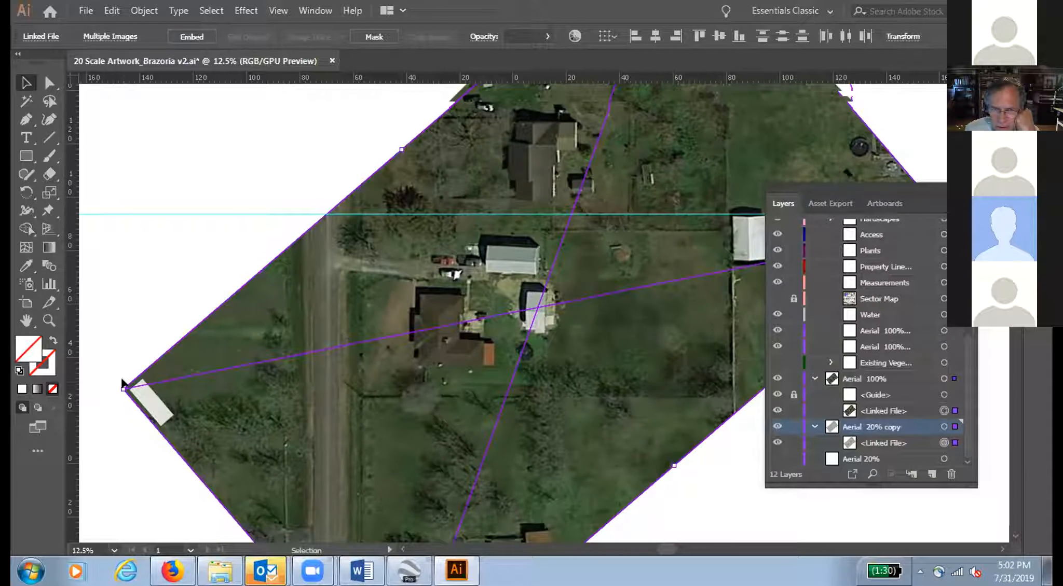
key("ctrl+equal")
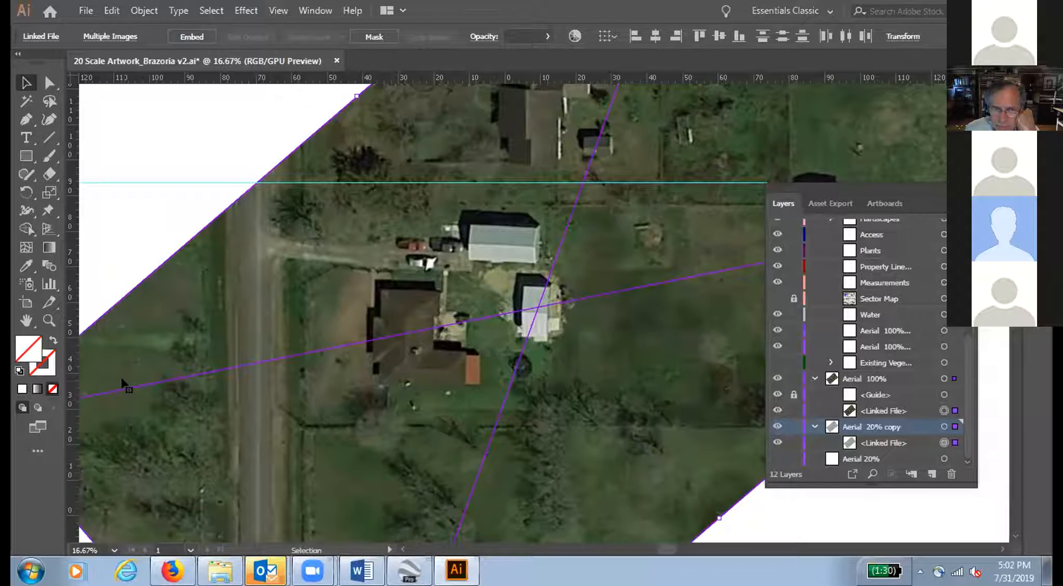
key("ctrl+minus")
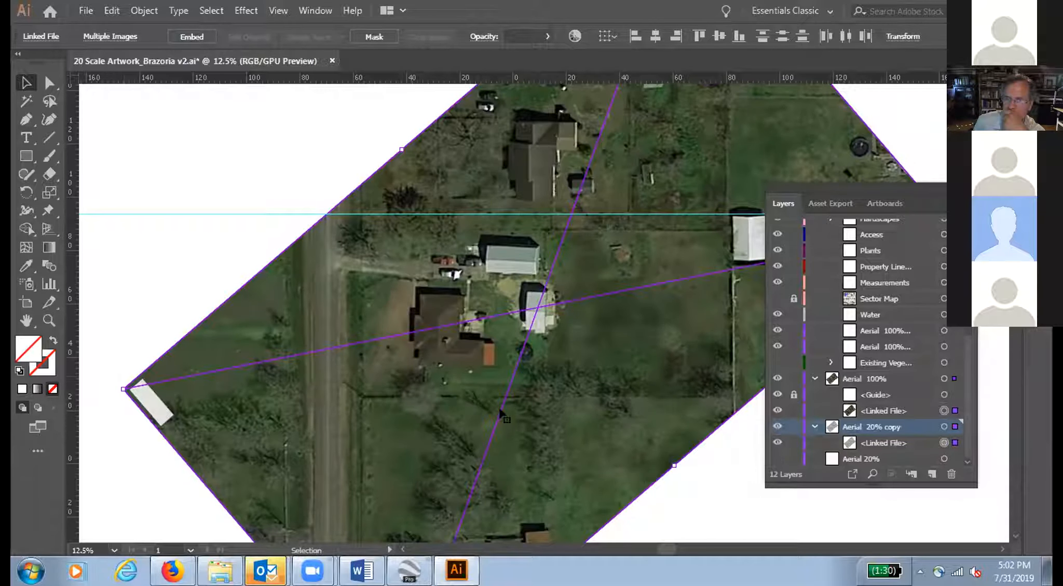
Step: Lock the Aerial 100% and Aerial 20% copy layers, leaving no separate locks on the guide and linked file inside Aerial 100%
left_click(789, 378)
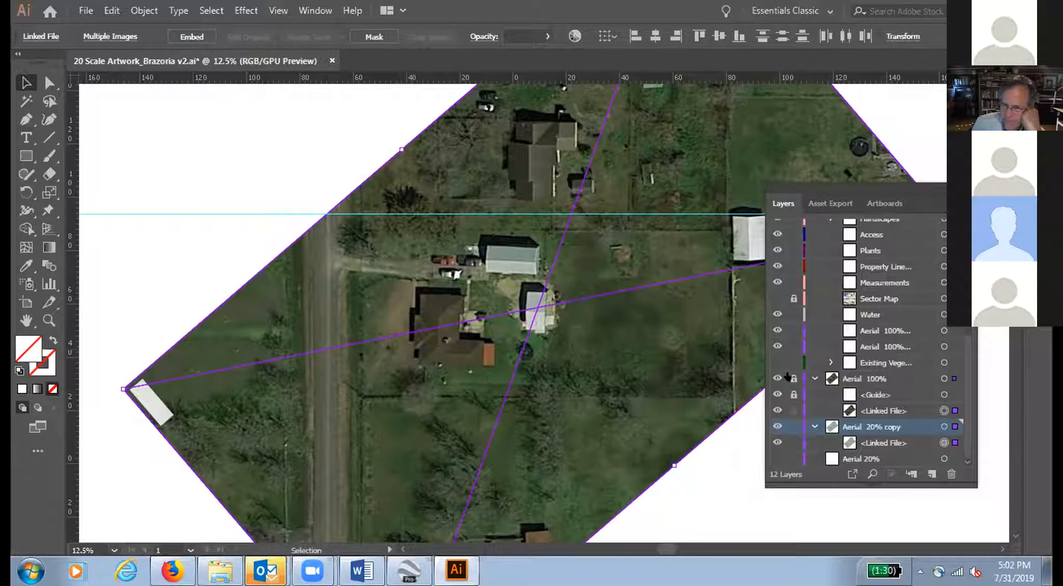
left_click(790, 411)
left_click(790, 426)
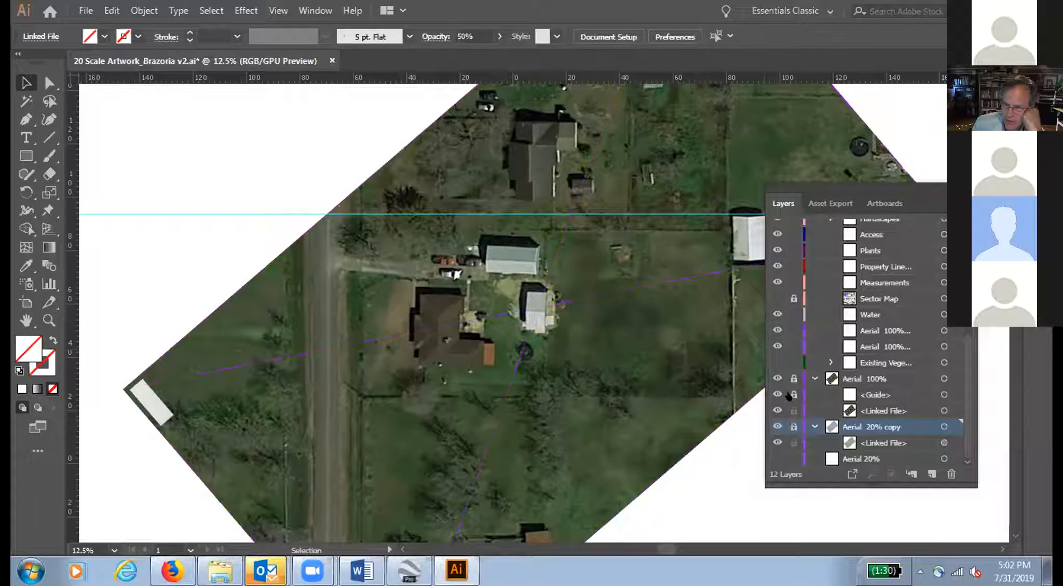
left_click(789, 410)
left_click(788, 397)
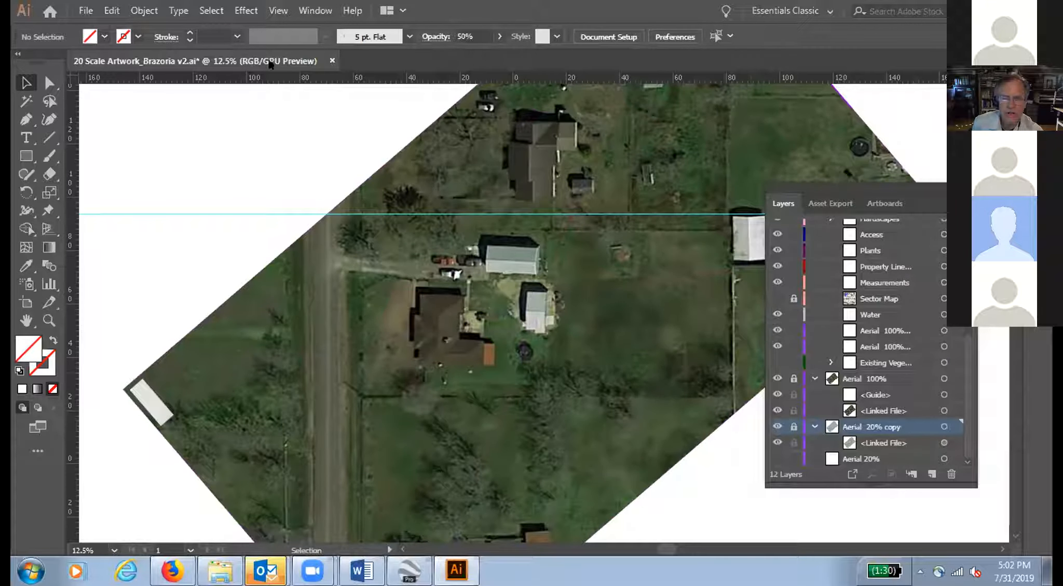
Step: Hide the guides in the document
left_click(275, 11)
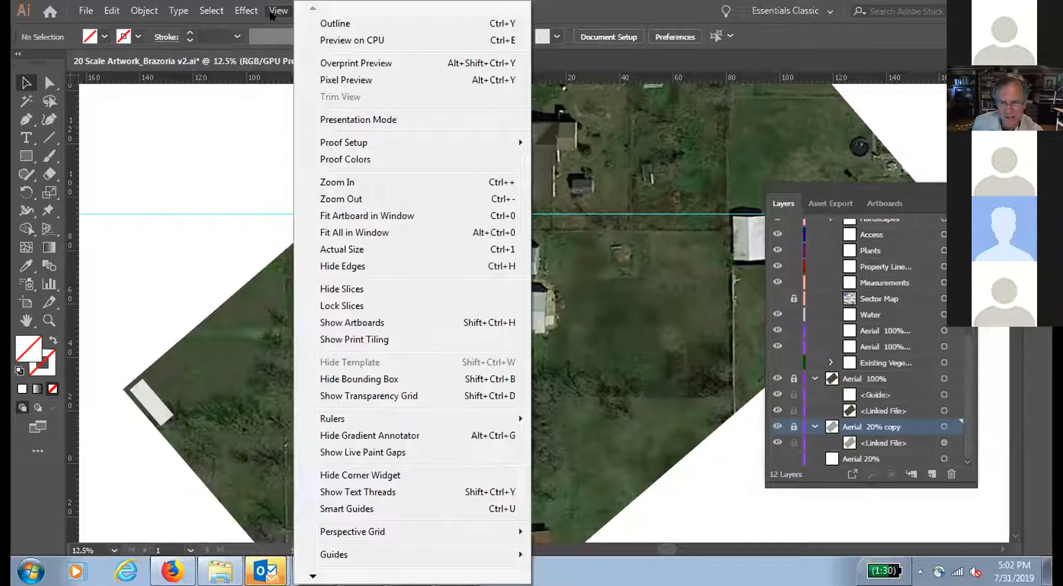
mouse_move(352, 147)
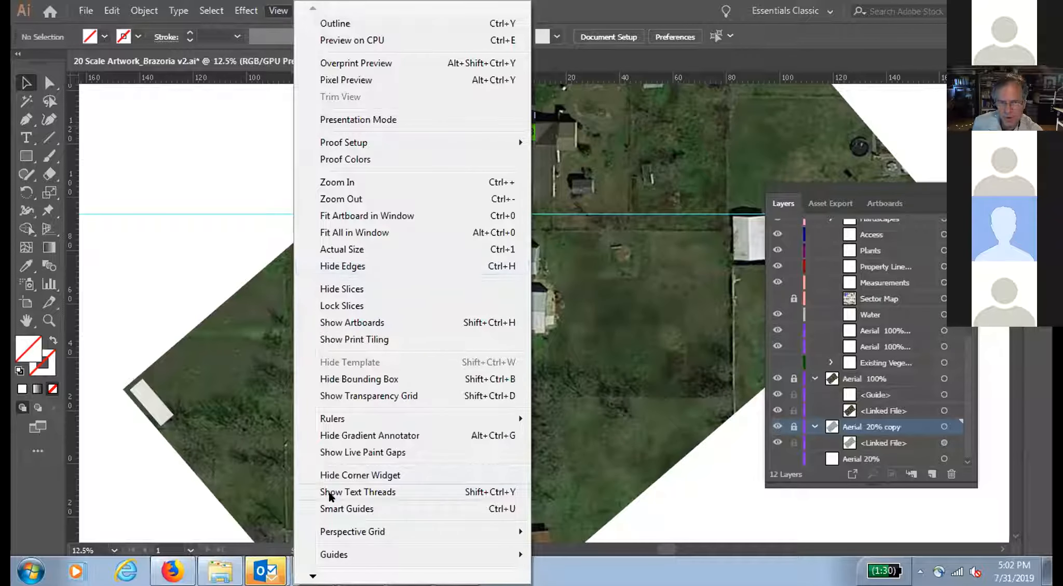
mouse_move(341, 554)
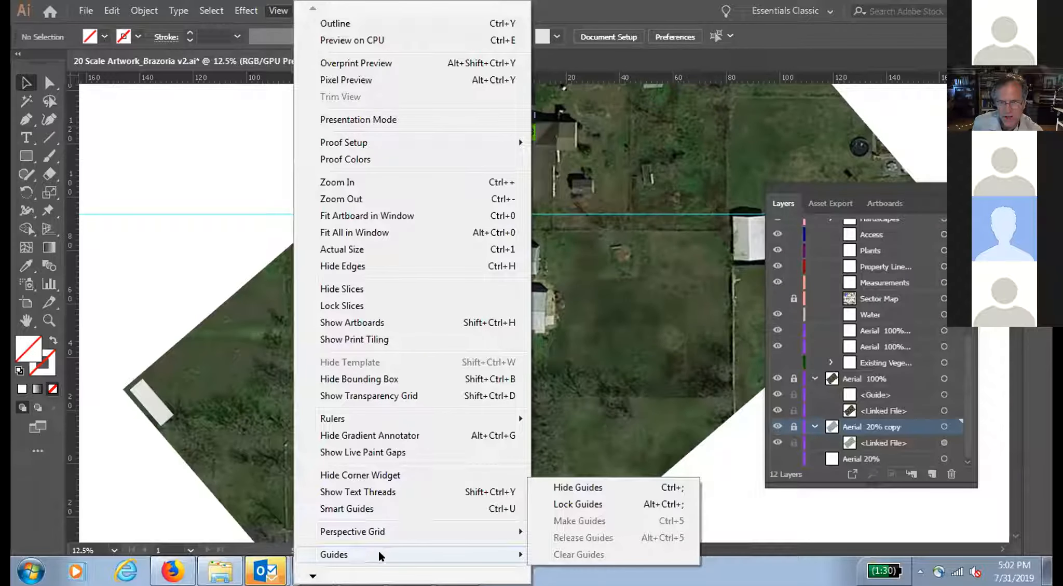
left_click(564, 487)
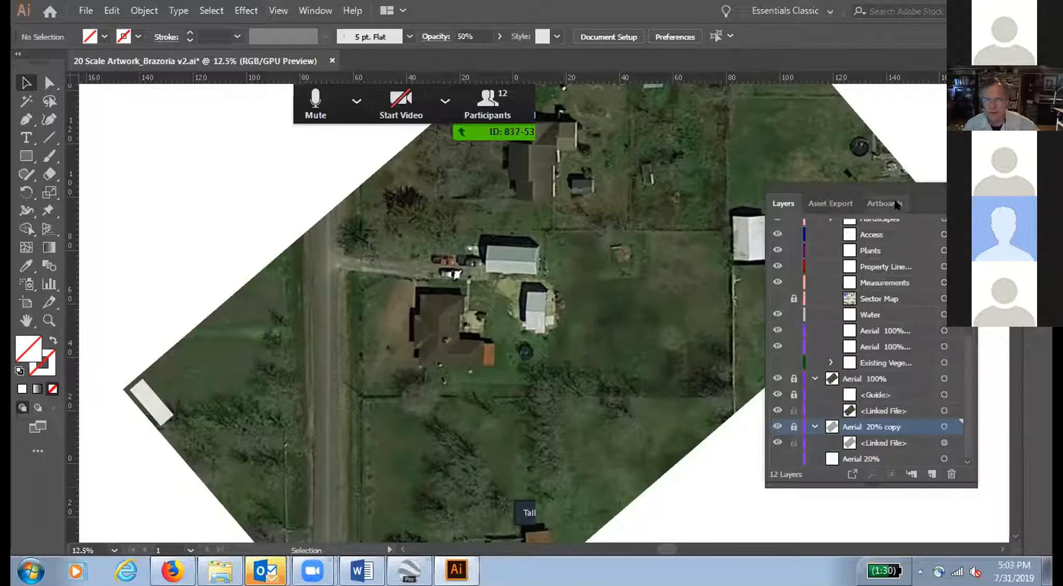
Step: Shrink the 36 x 24 artboard to about 172 by 74 cm, framing the property from the road to its far fence lines
left_click_drag(918, 188, 932, 337)
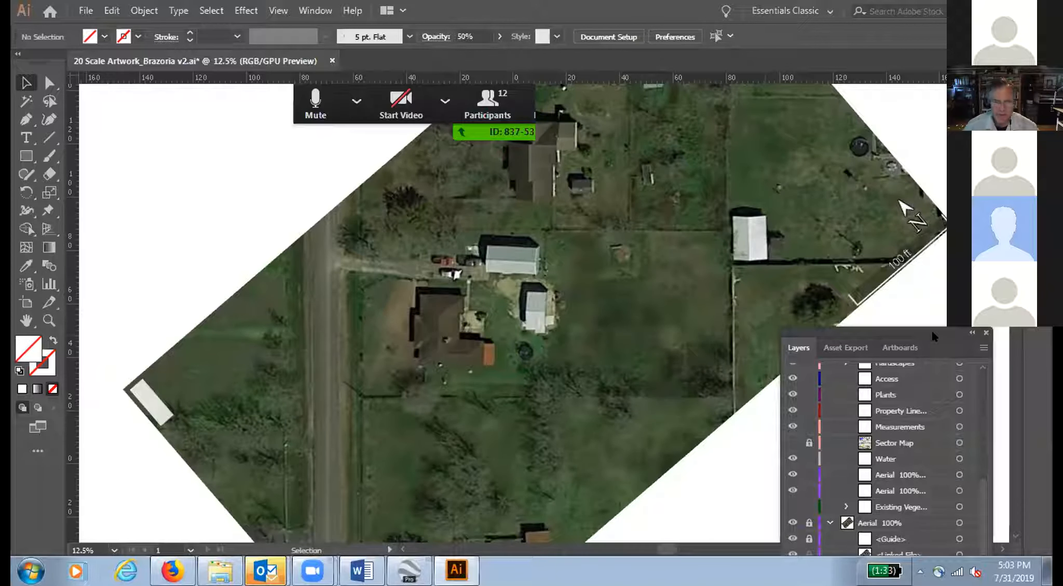
left_click(905, 347)
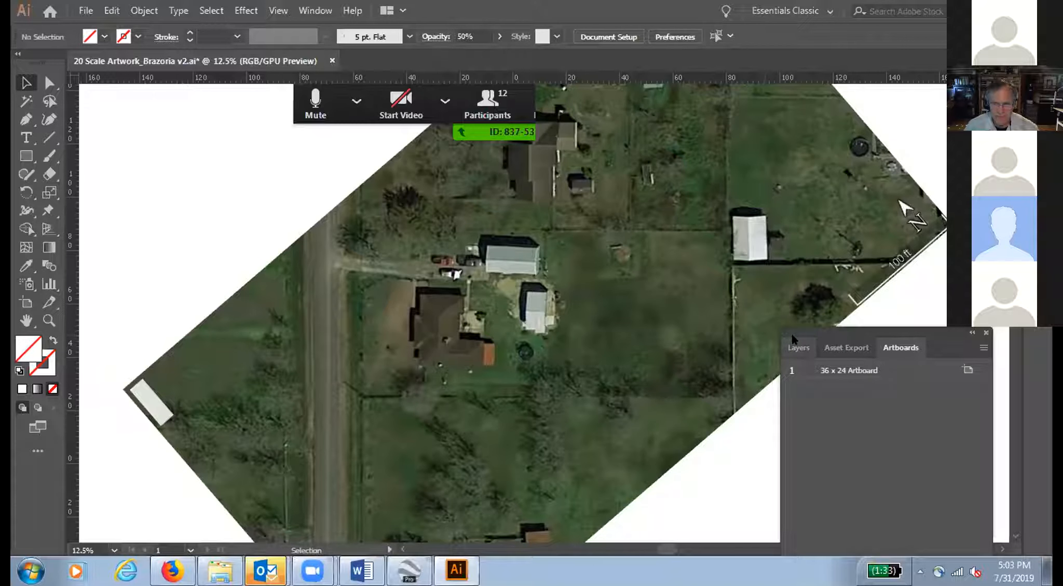
left_click(24, 308)
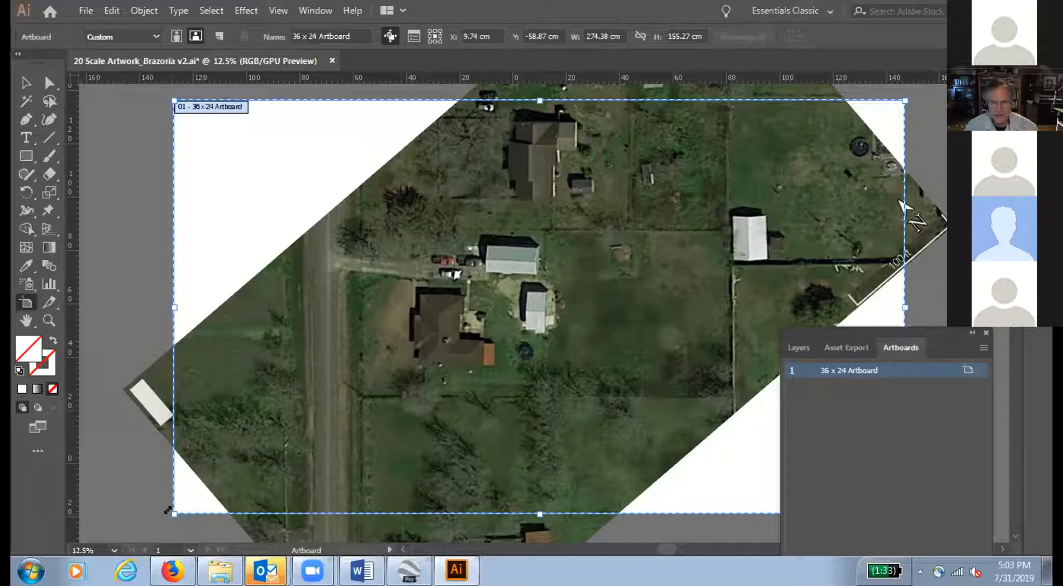
left_click_drag(168, 510, 291, 413)
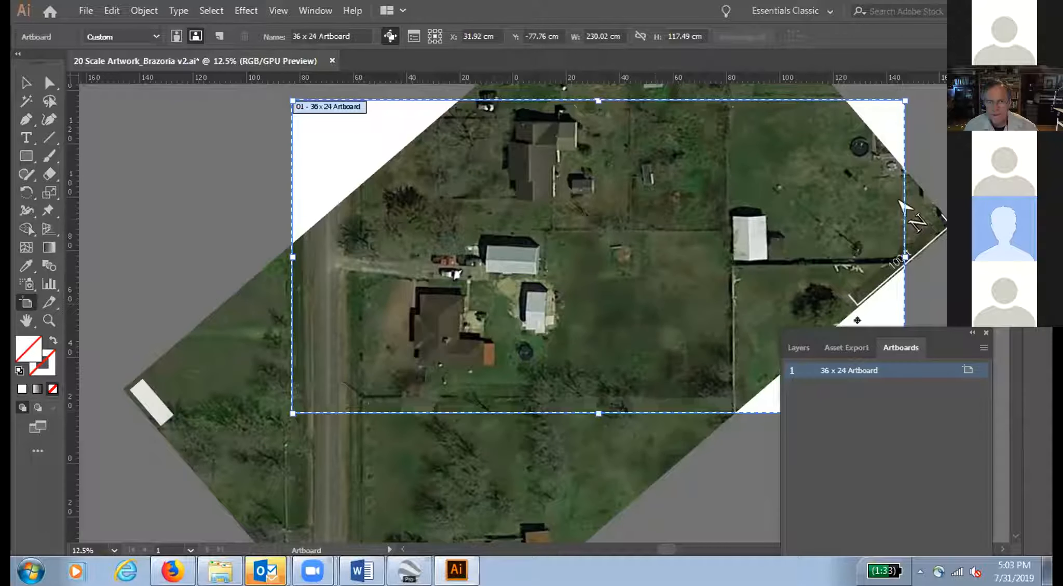
left_click_drag(938, 336, 931, 464)
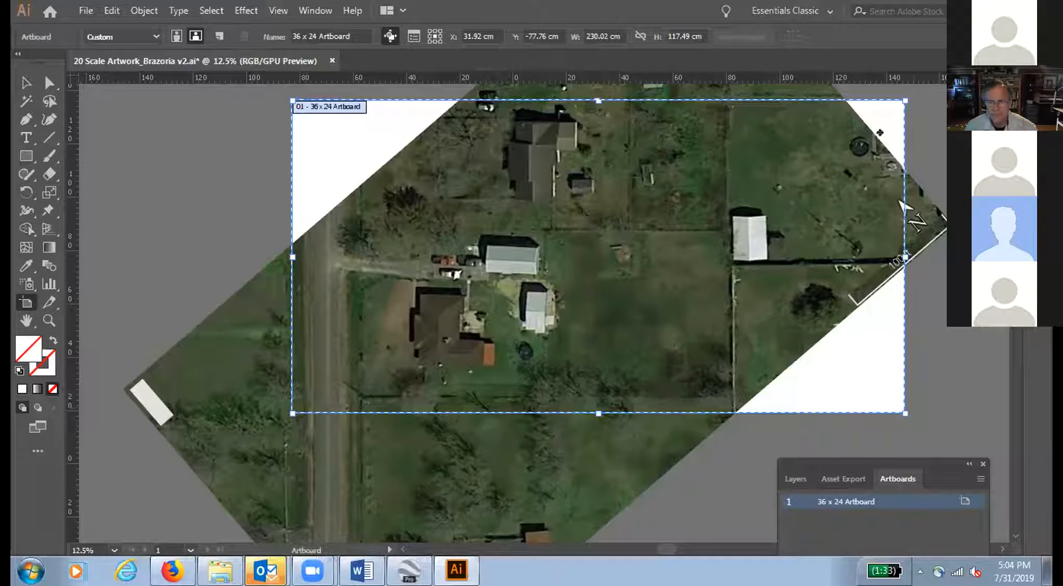
left_click_drag(900, 97, 750, 216)
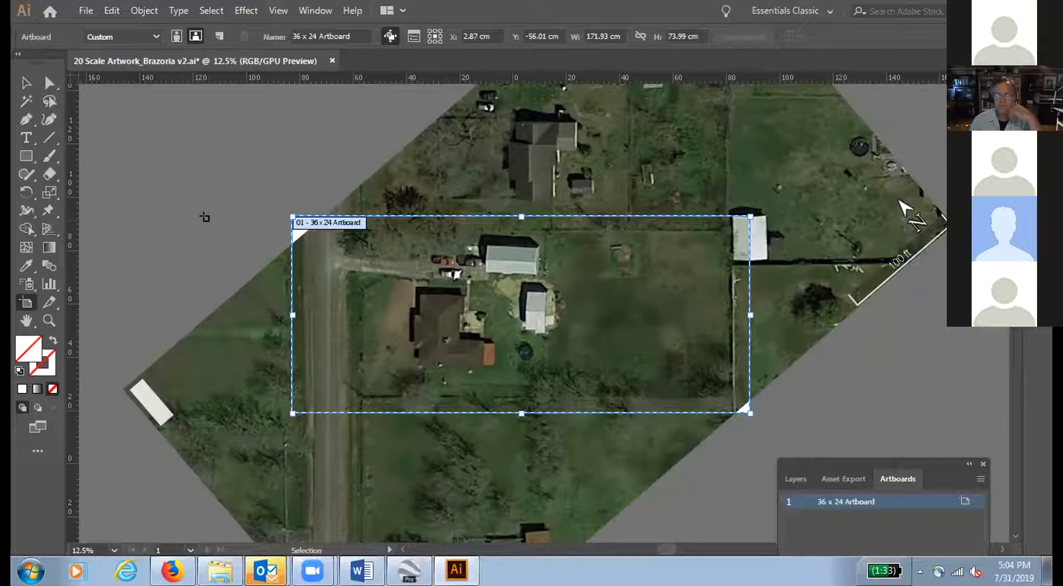
Step: Save the document, fit the artboard in the window, and move the artboard list clear of the property
key("ctrl+s")
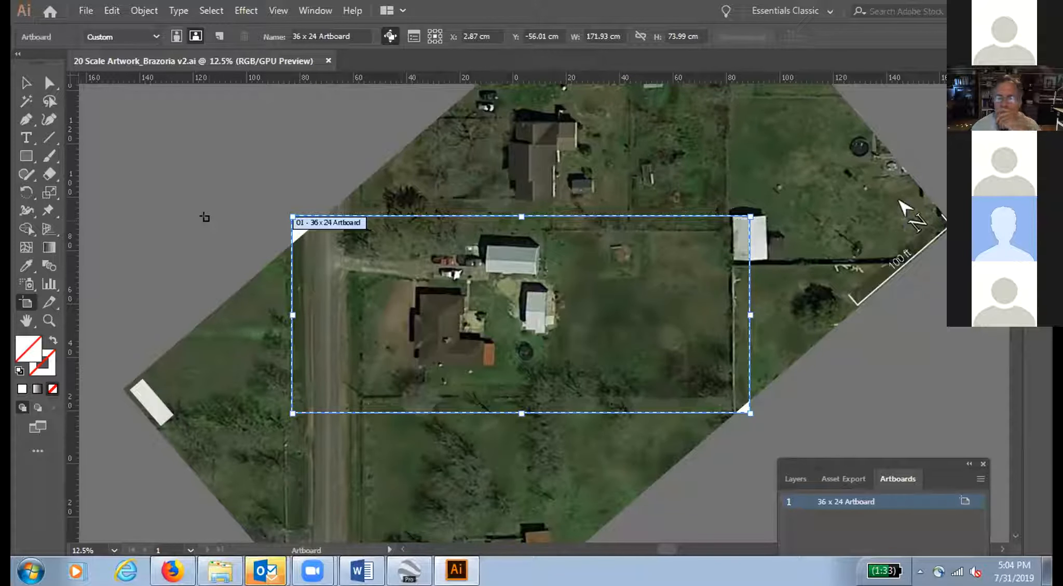
key("ctrl+0")
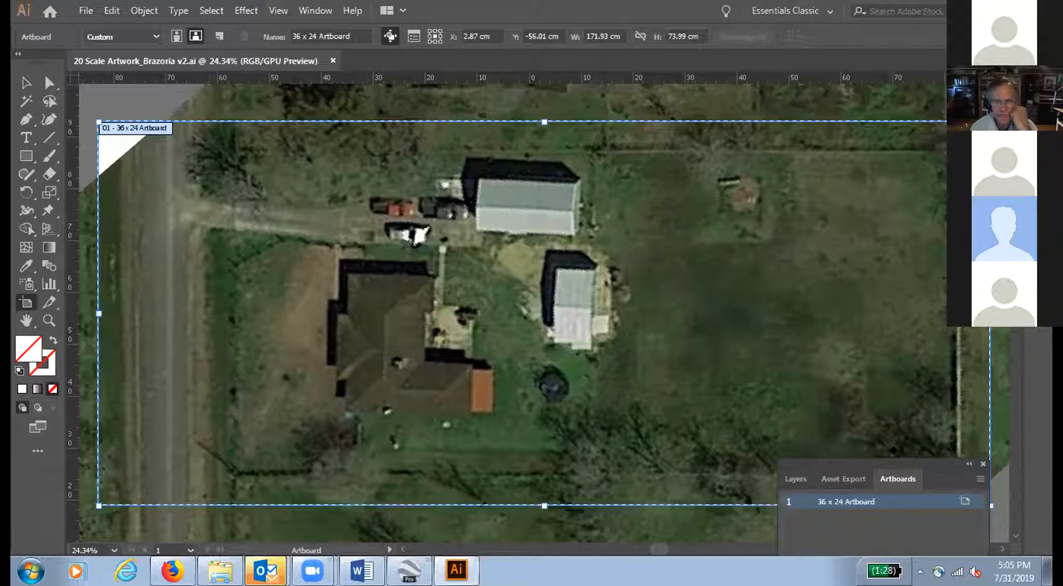
left_click_drag(930, 459, 927, 516)
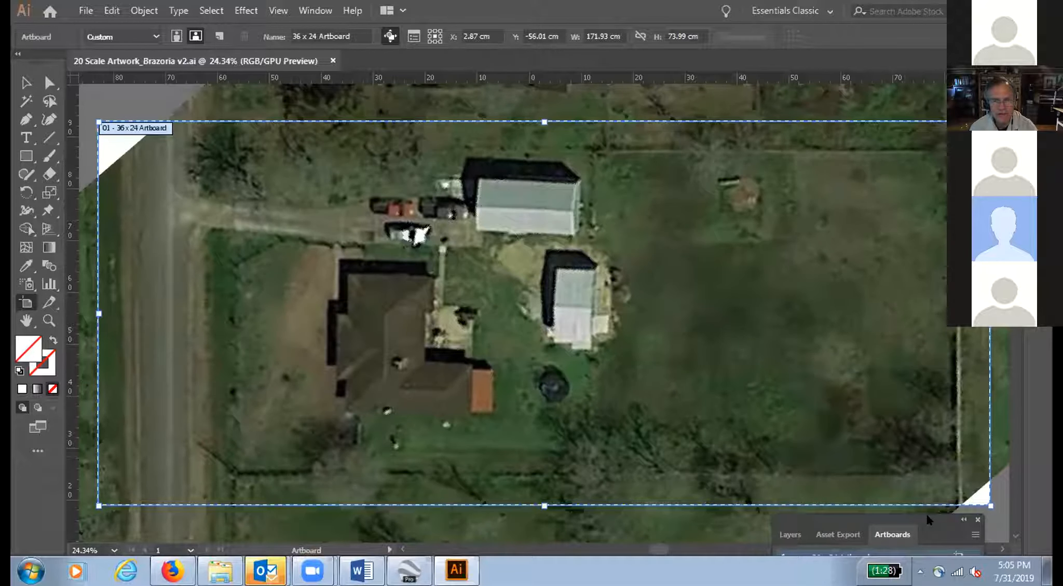
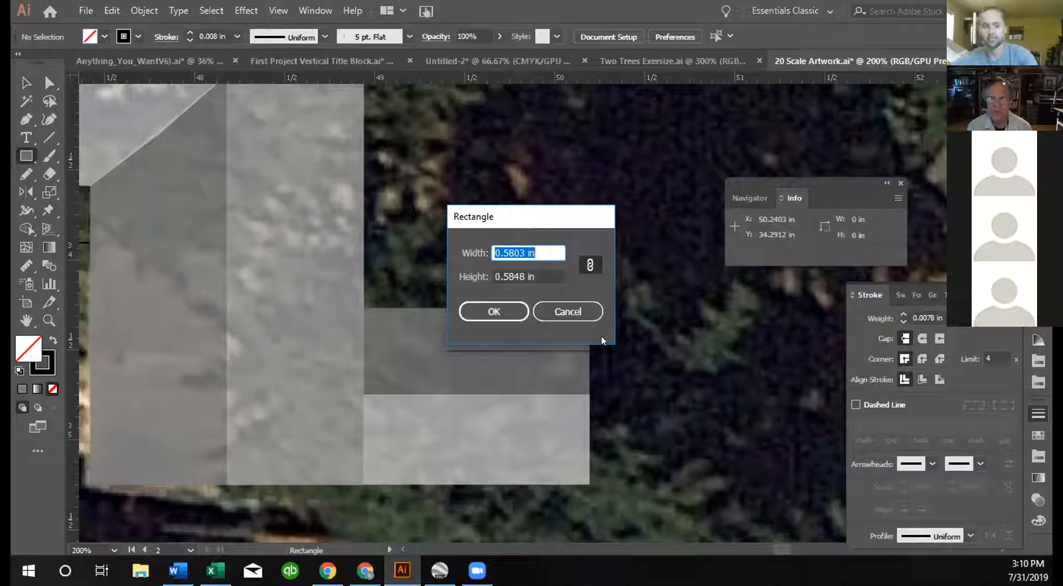
Step: Create a rectangle 16/20 in wide and 2 in high beside the grey blocks, with the proportions unlinked
type("16/20")
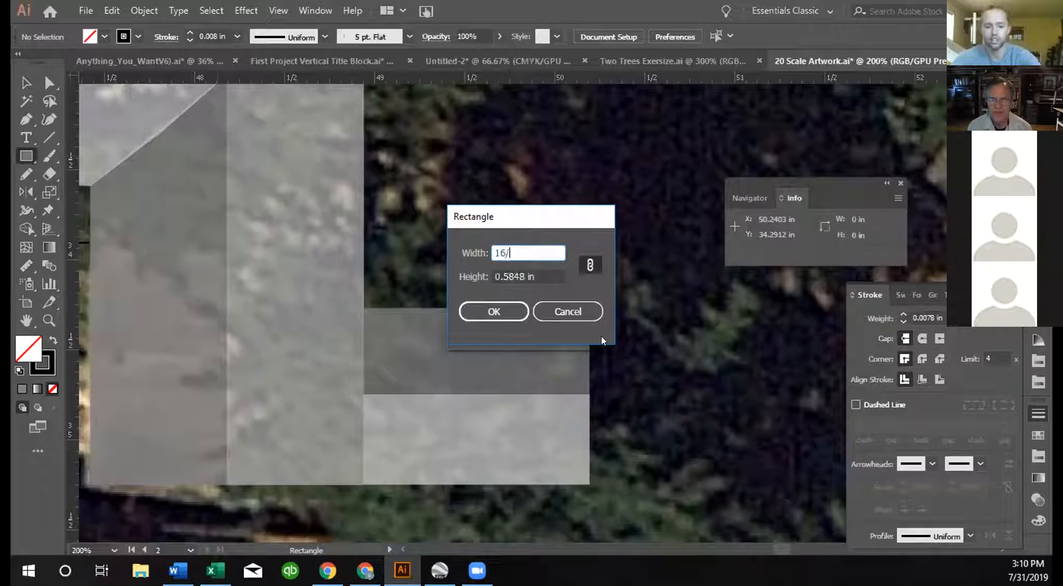
key("Tab")
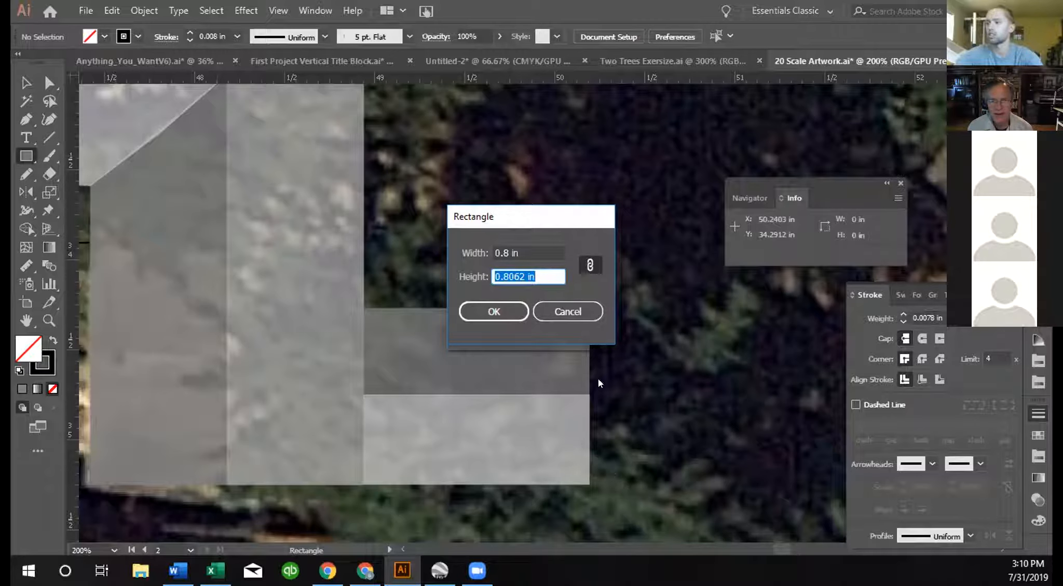
left_click(590, 265)
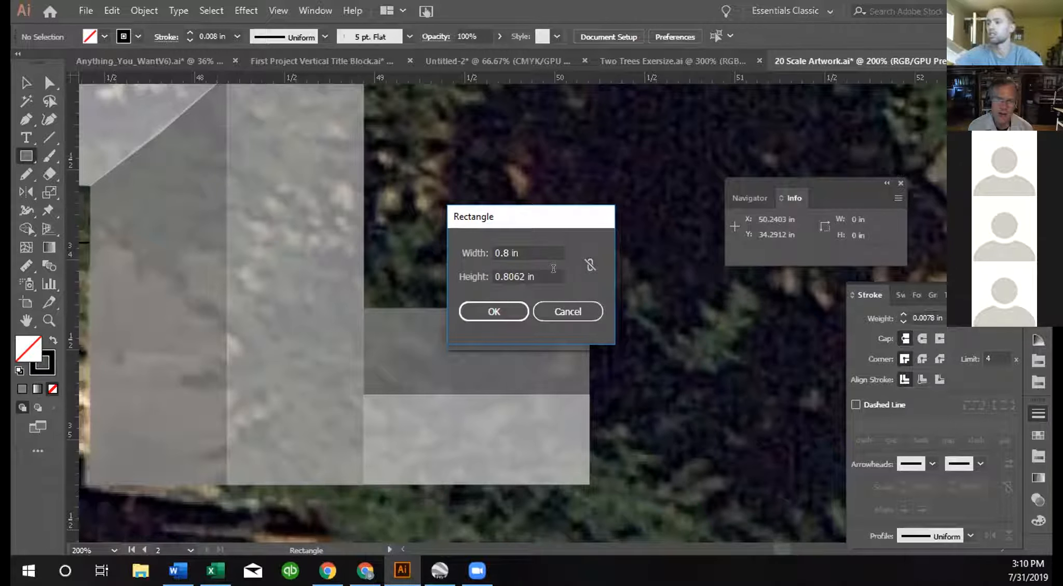
left_click(553, 269)
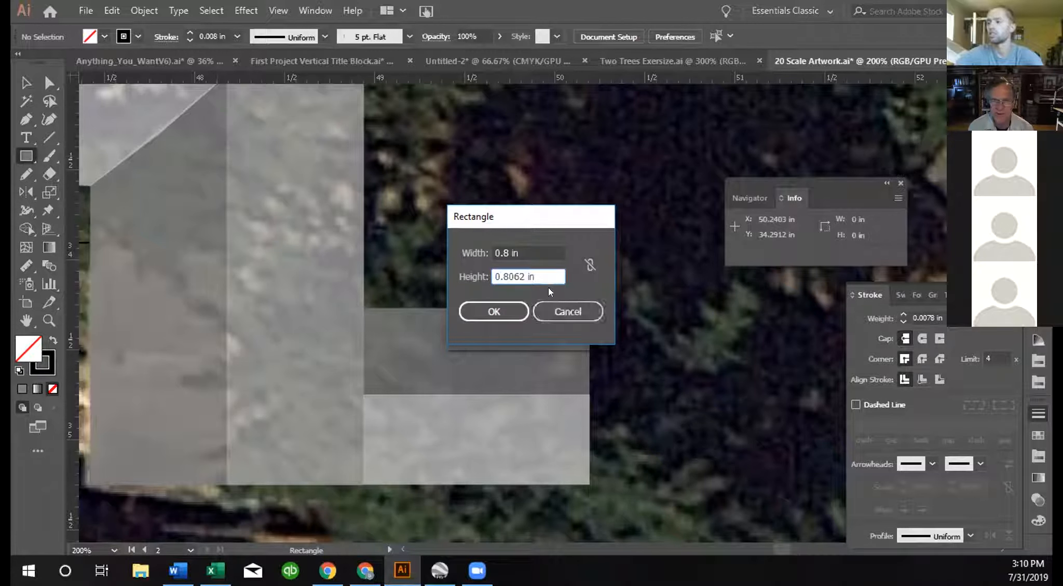
triple_click(525, 275)
type("2")
key("Tab")
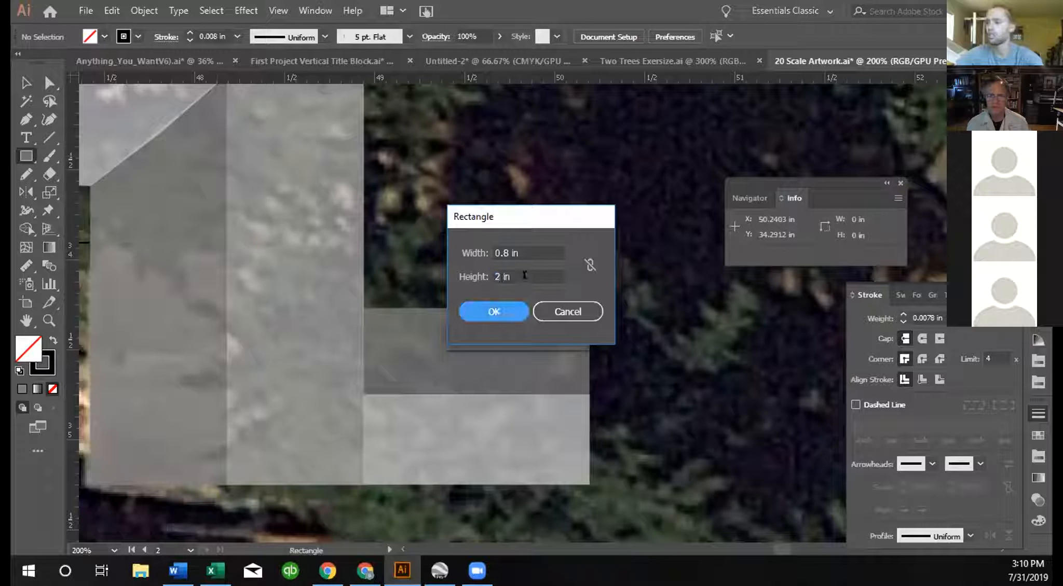
left_click(497, 312)
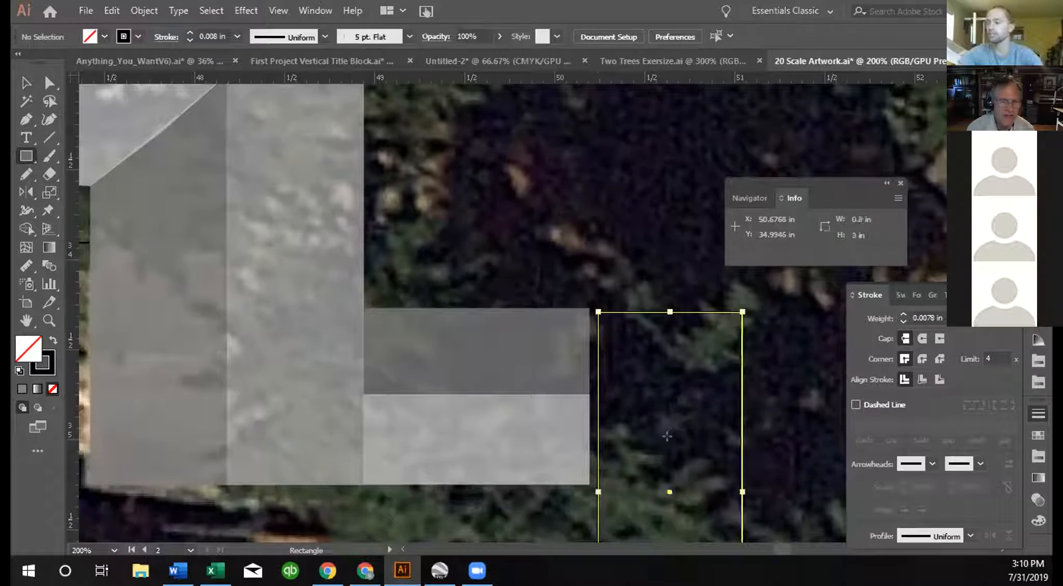
Step: Apply the default white fill and black stroke to the new rectangle and align its stroke to the inside
key("space")
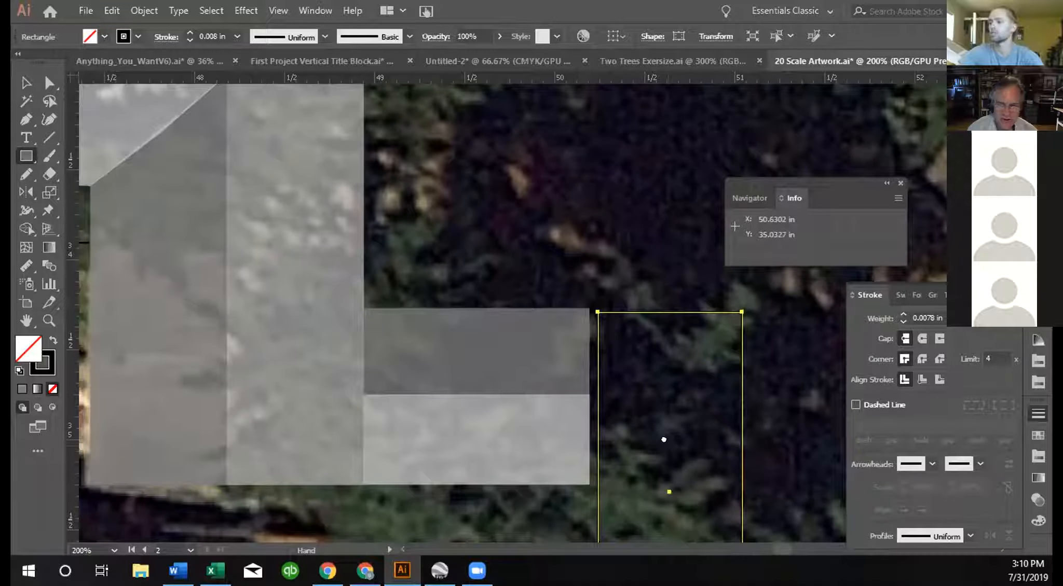
left_click_drag(773, 461, 697, 355)
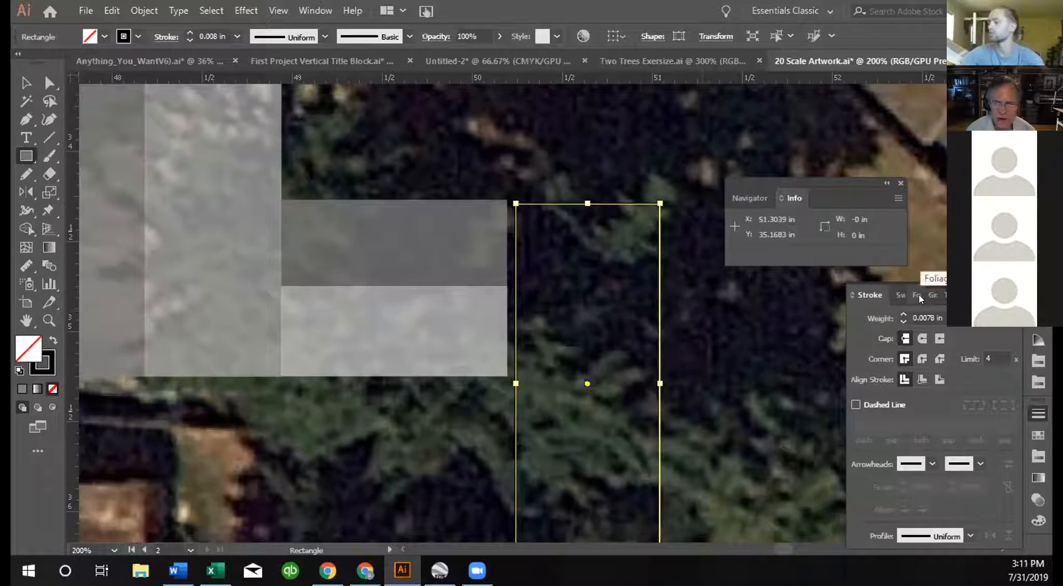
key("ctrl")
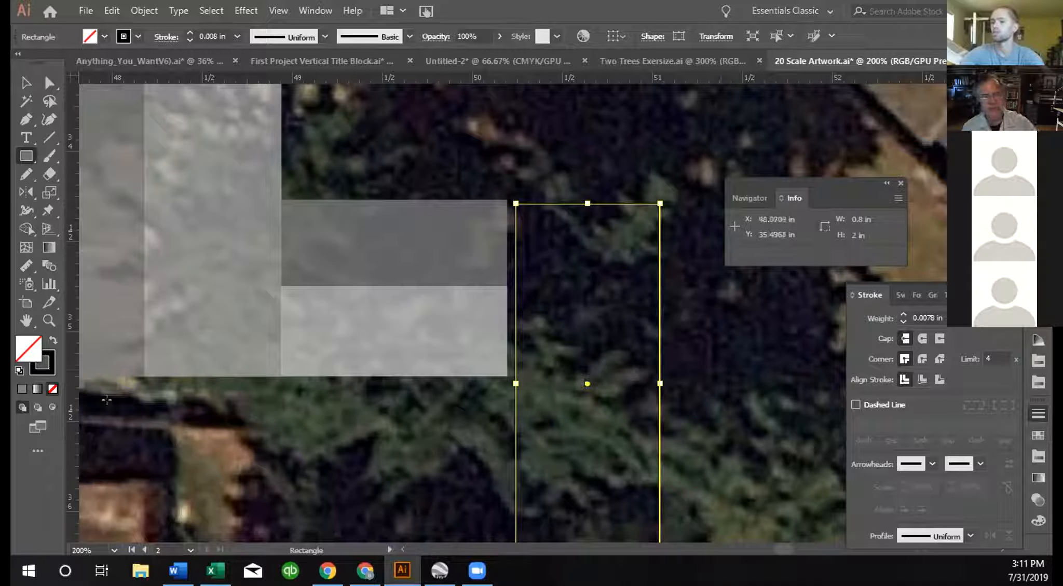
left_click(18, 372)
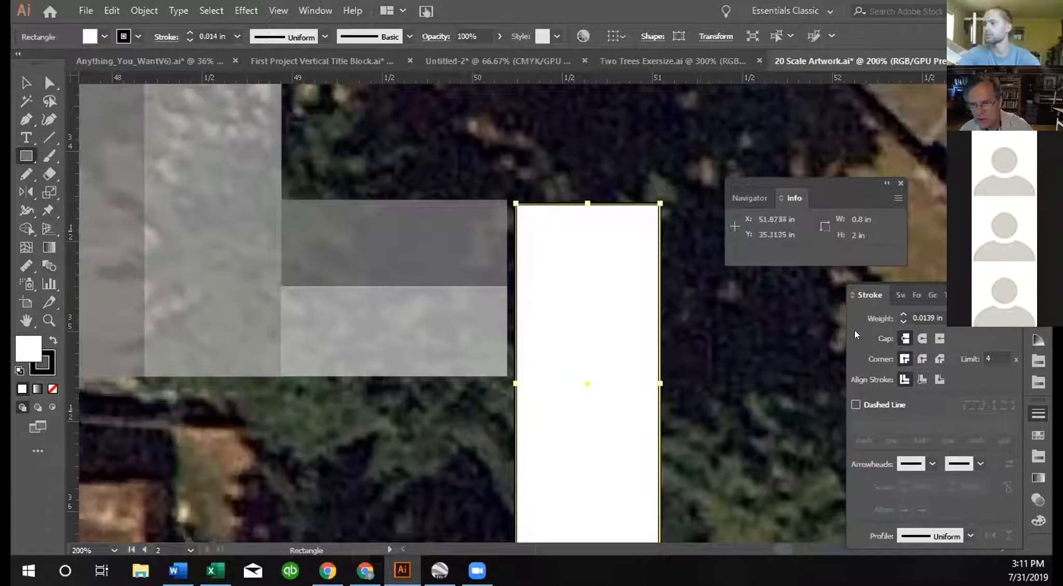
left_click(44, 142)
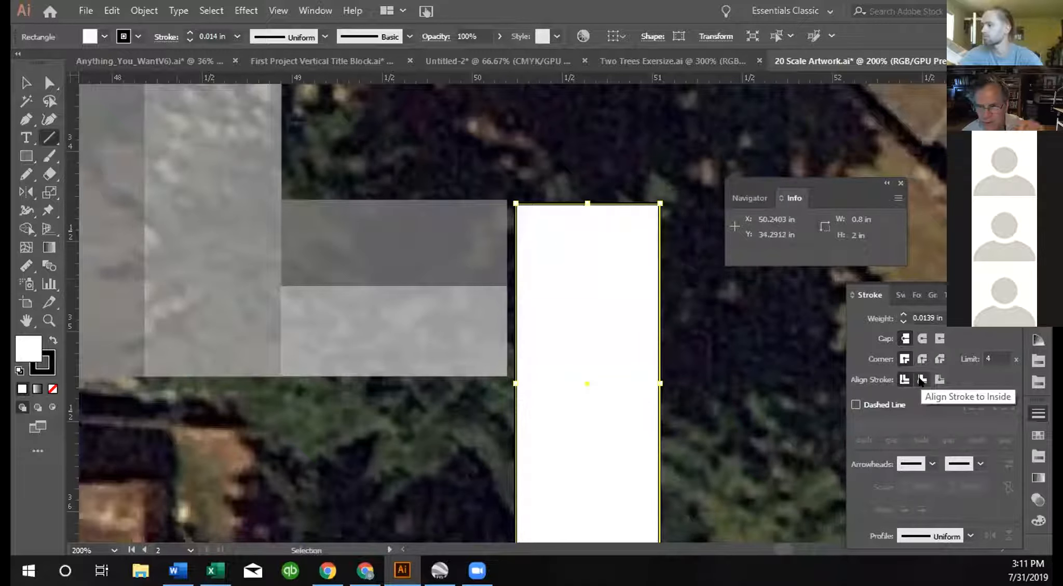
left_click(921, 381)
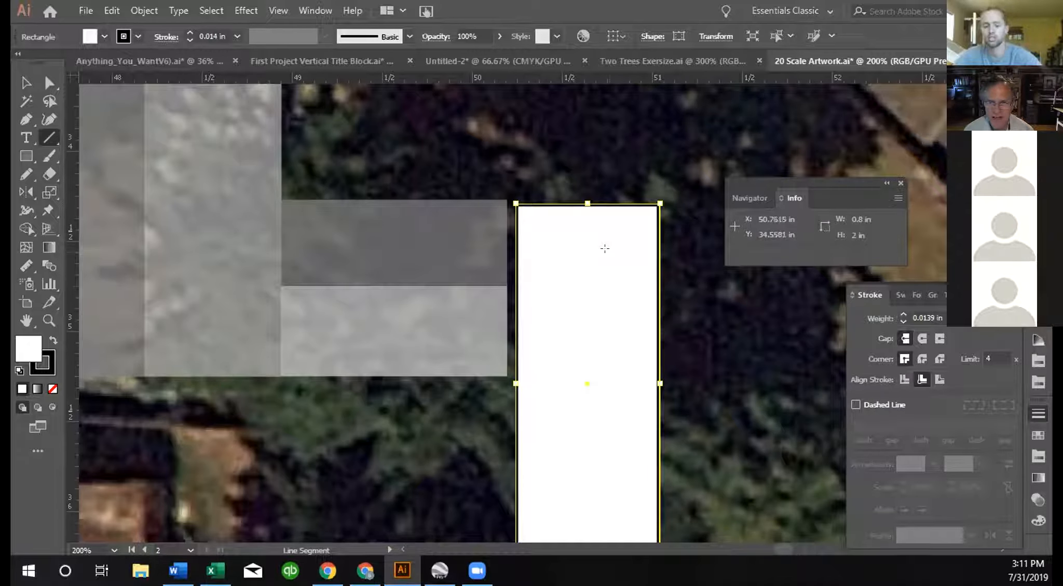
key("v")
key("space")
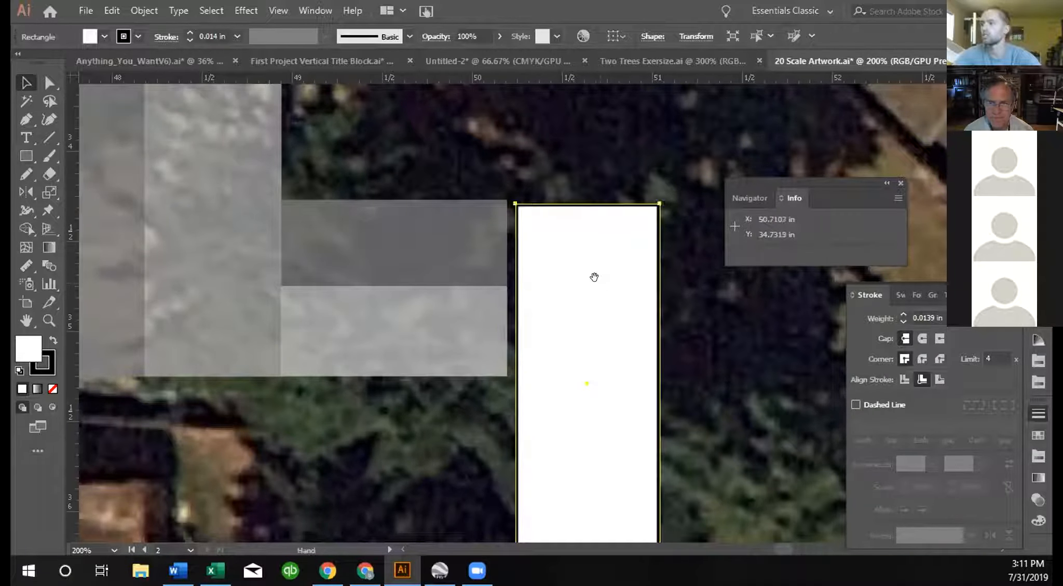
left_click_drag(593, 285, 589, 266)
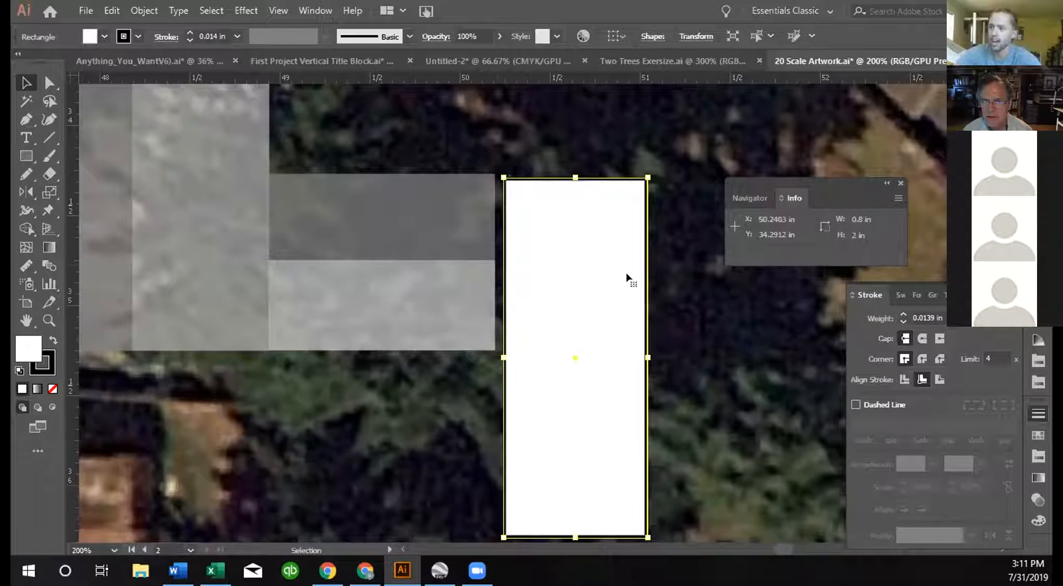
left_click_drag(589, 268, 579, 261)
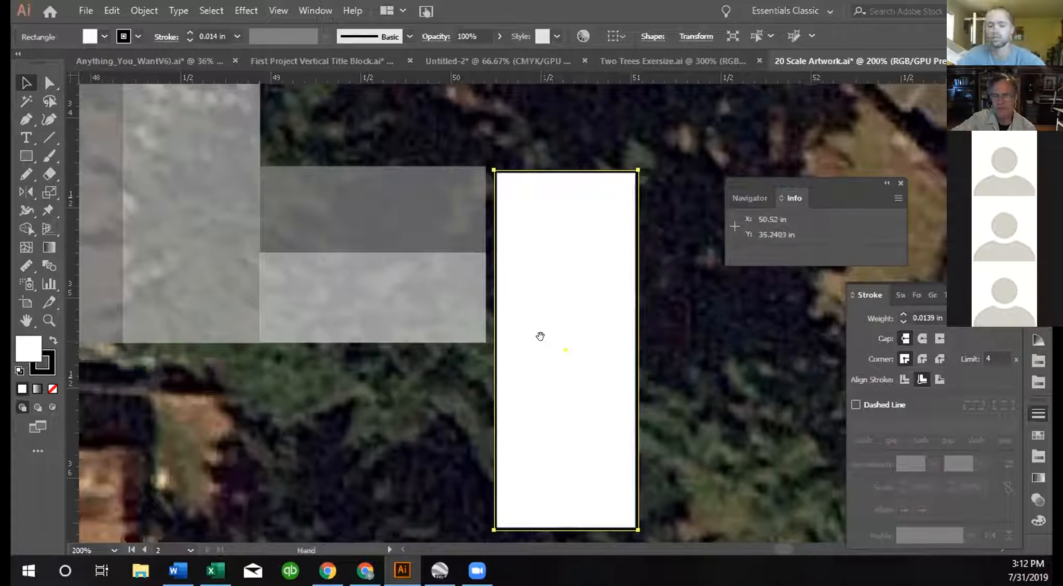
left_click(540, 337)
mouse_move(540, 337)
left_mouse_down()
mouse_move(529, 335)
mouse_move(536, 340)
left_mouse_up()
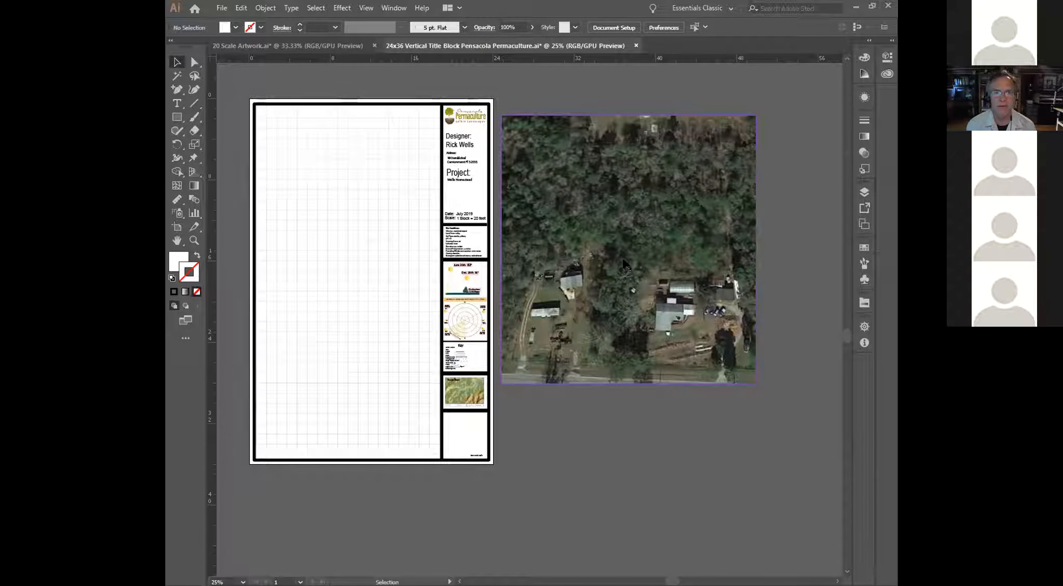
Step: Check the aerial in 20 Scale Artwork, then delete the aerial beside the sheet in the 24x36 Vertical Title Block document
left_click_drag(625, 265, 295, 49)
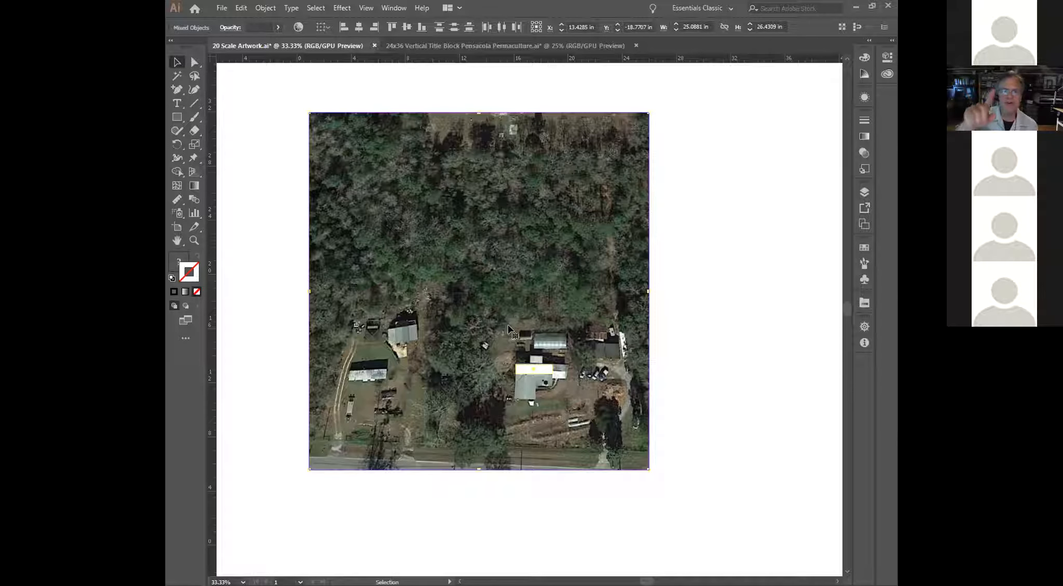
left_click(436, 47)
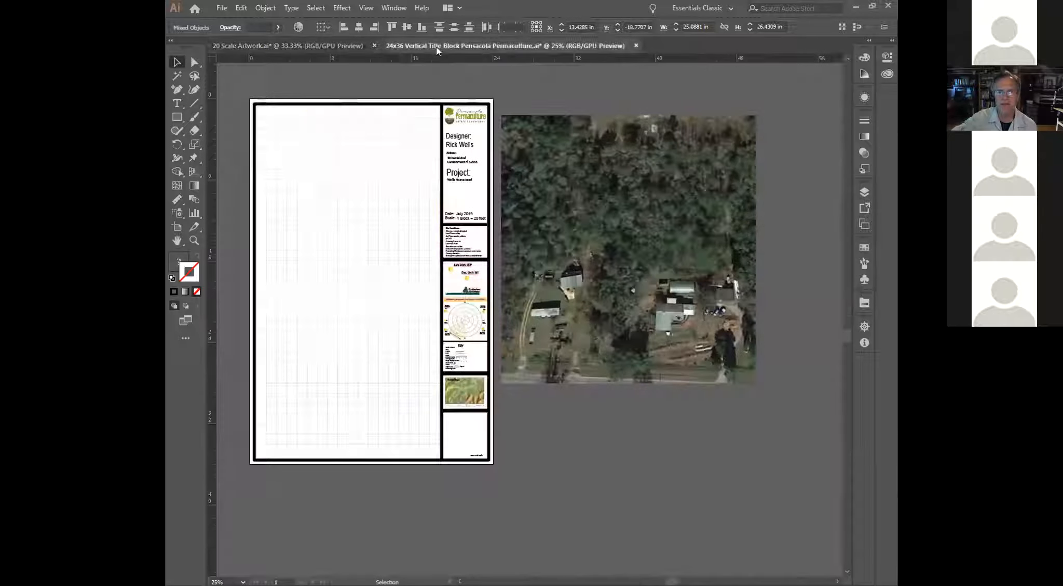
left_click(665, 252)
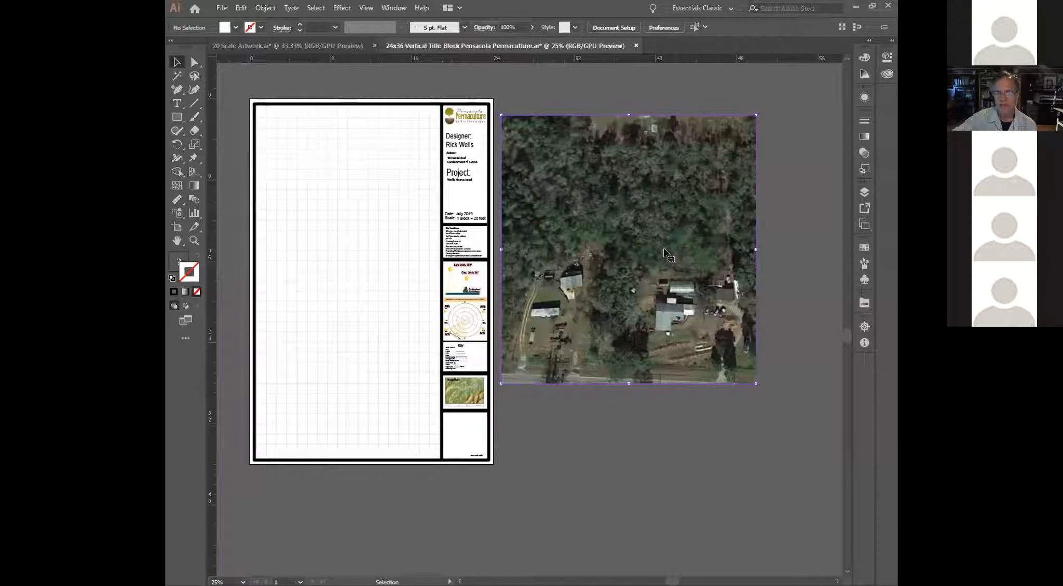
key("ctrl+x")
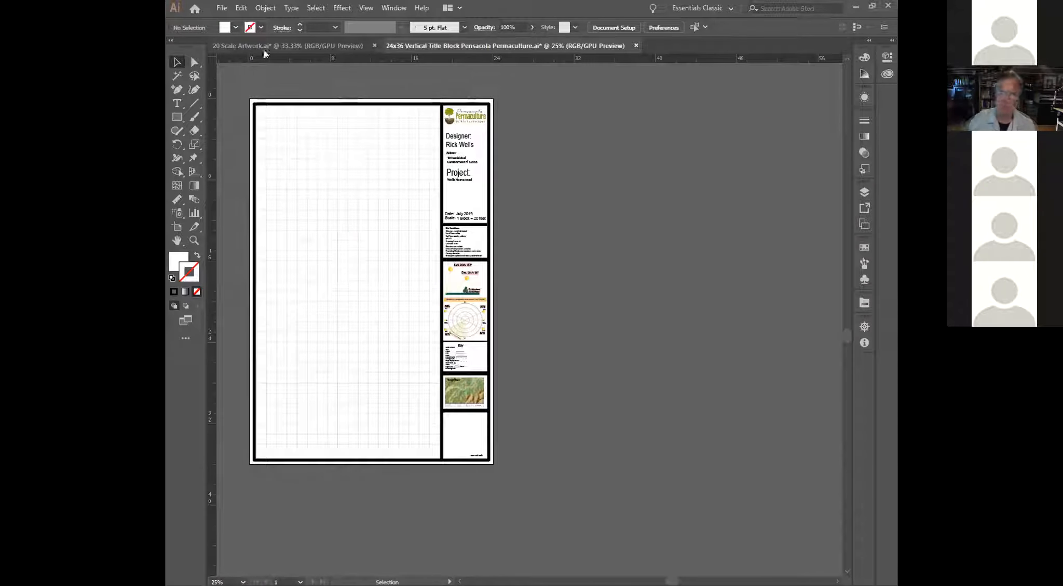
left_click(221, 9)
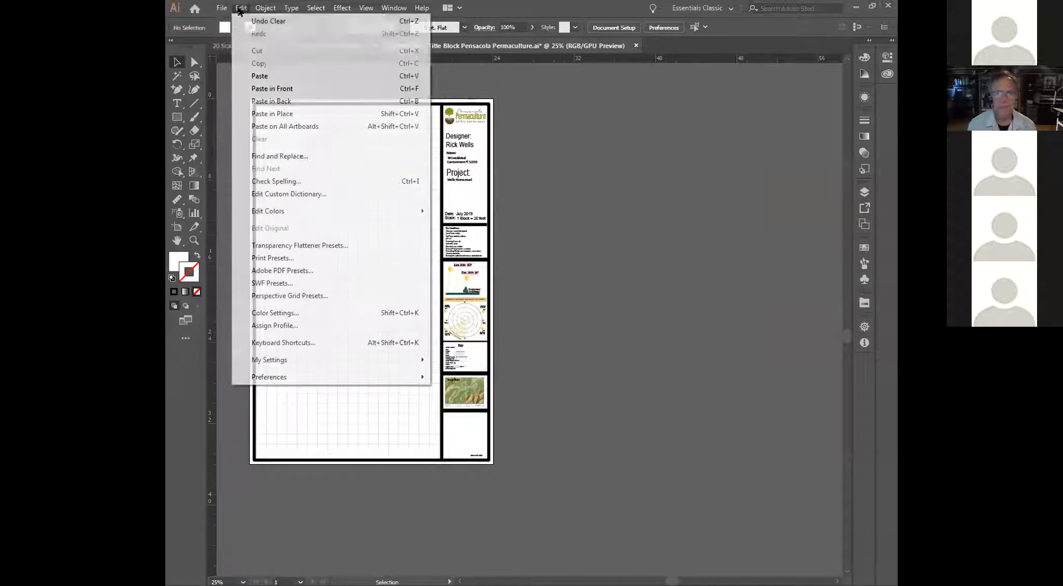
mouse_move(260, 12)
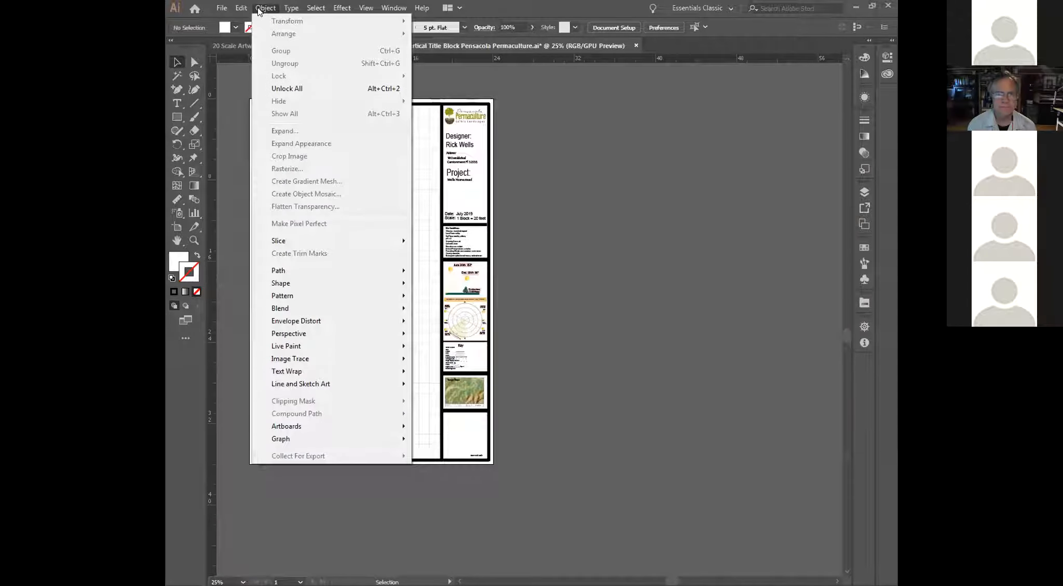
mouse_move(223, 10)
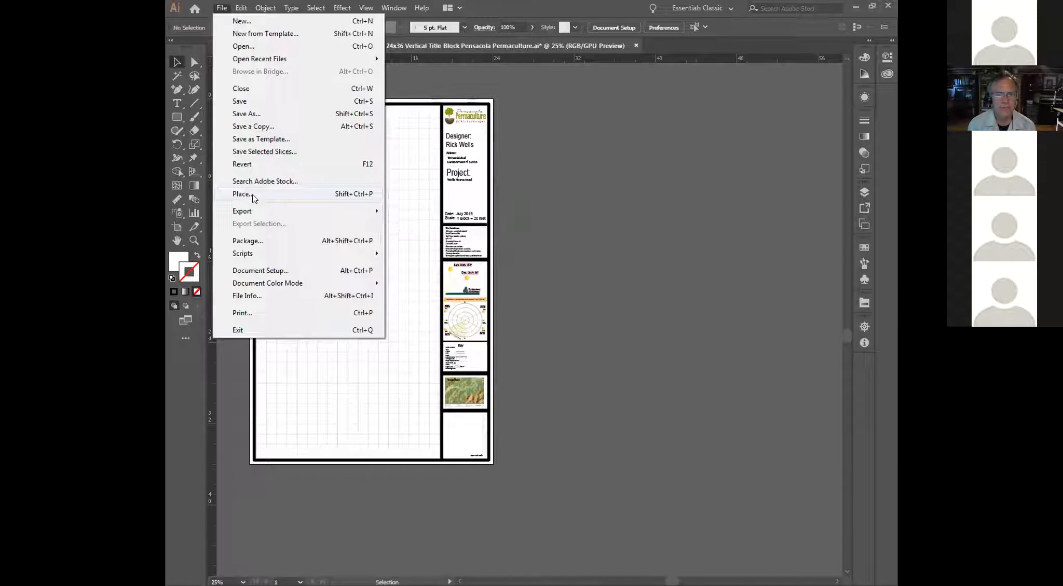
left_click(335, 196)
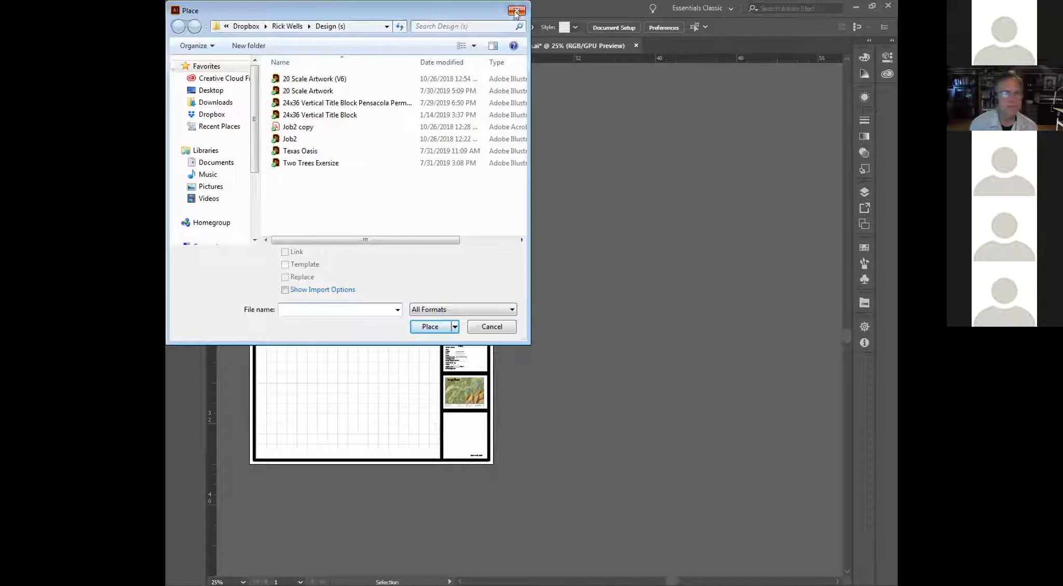
key("Escape")
Step: Switch to the 20 Scale Artwork document and bring up the edit commands for the selected aerial and white rectangle
left_click(281, 46)
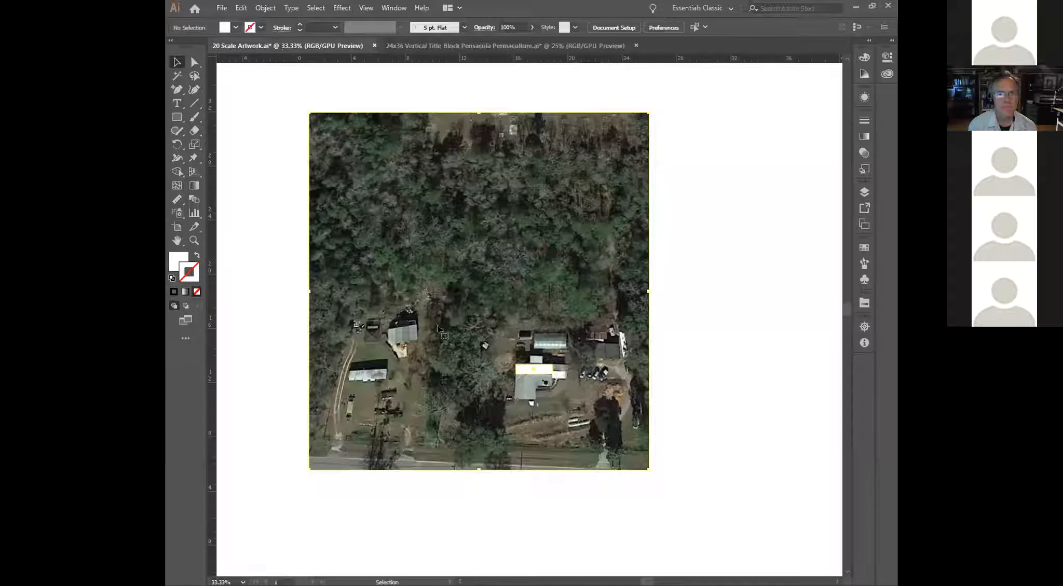
left_click(222, 8)
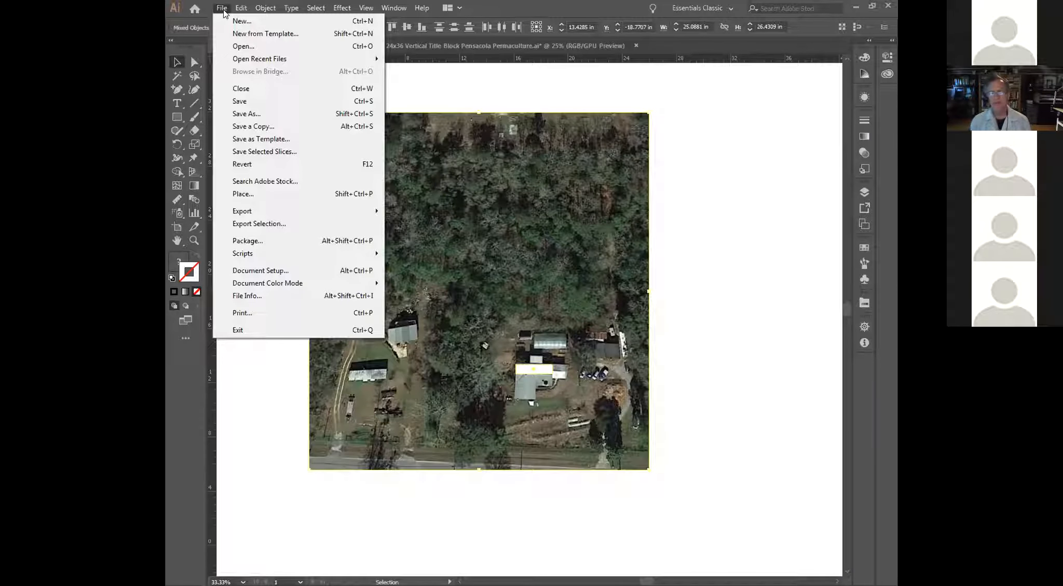
mouse_move(241, 8)
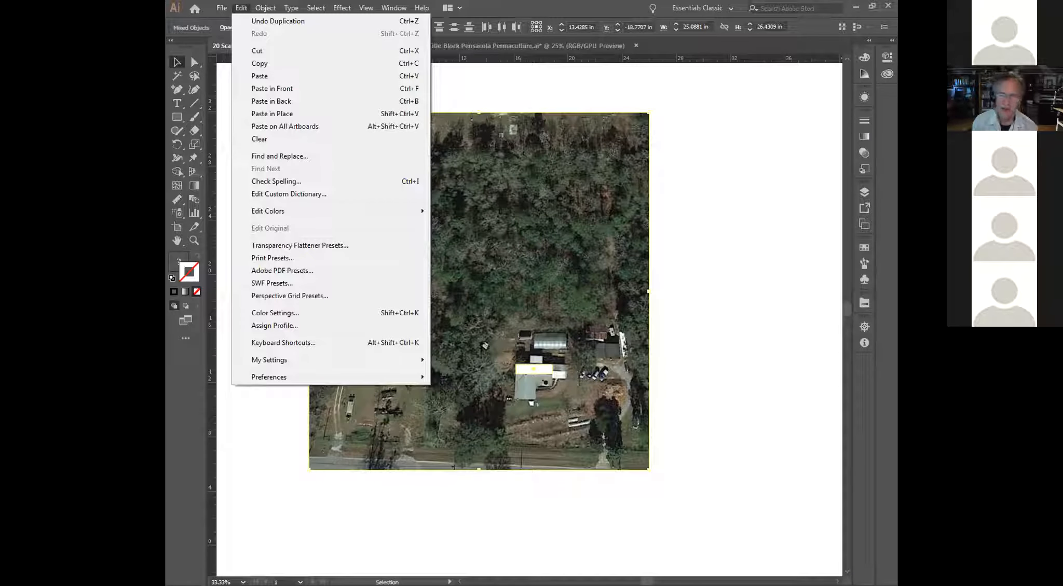